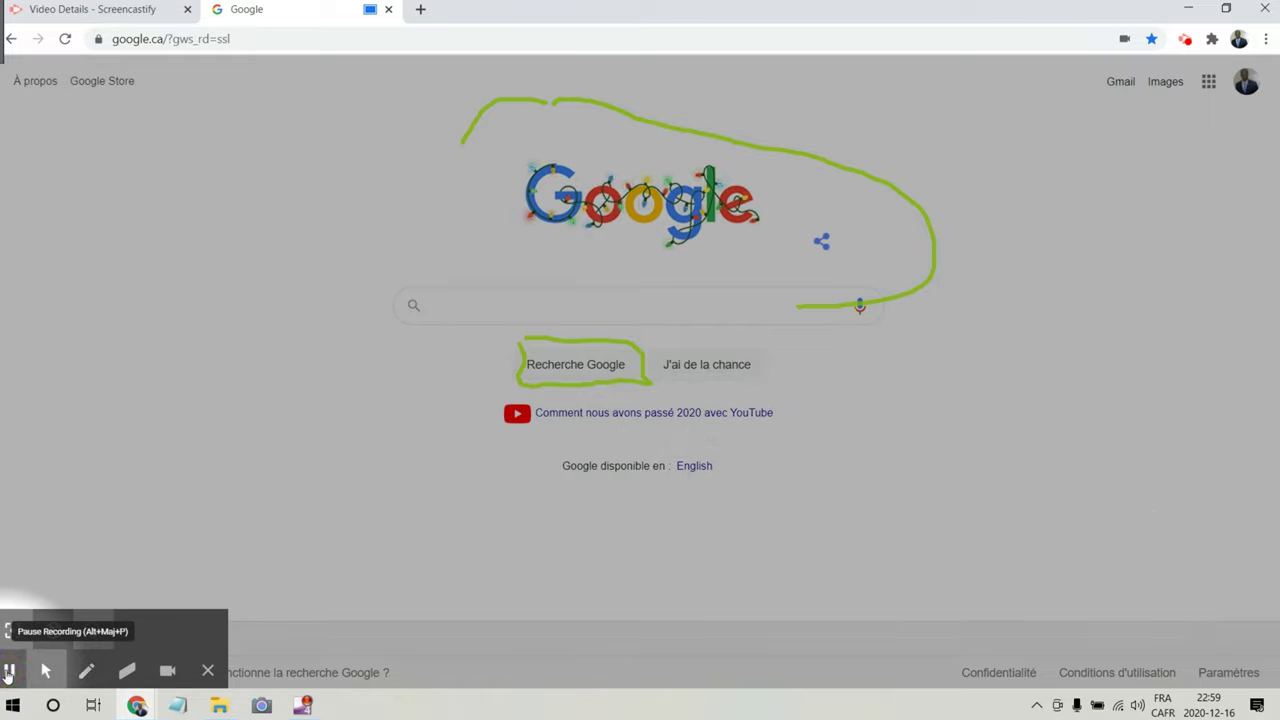
Pause the ongoing tab recording and resume it
left_click(8, 670)
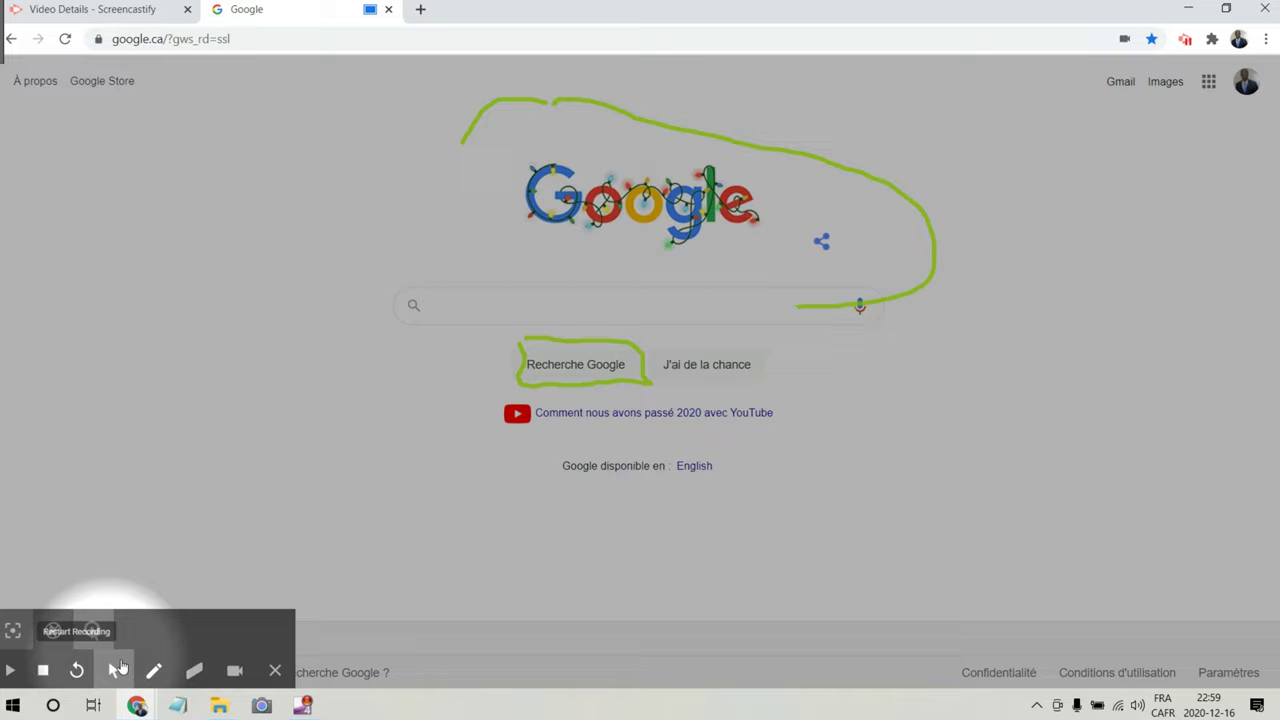
left_click(10, 670)
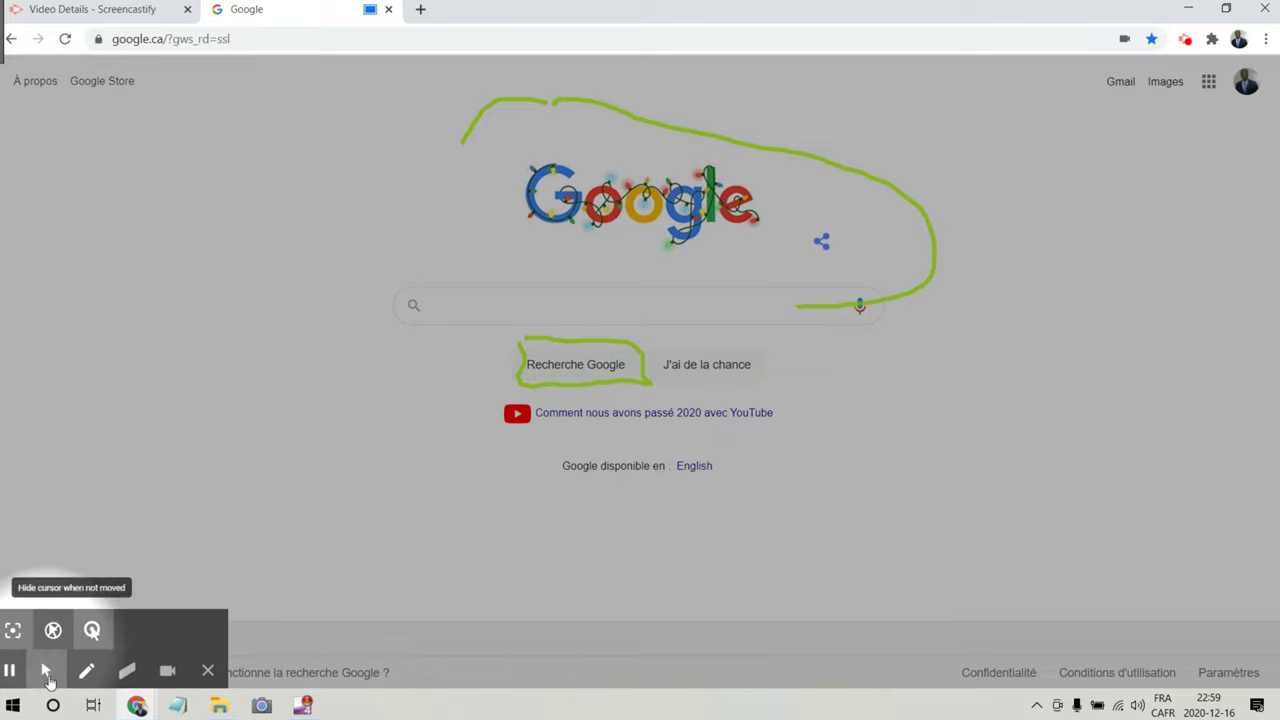
left_click(160, 677)
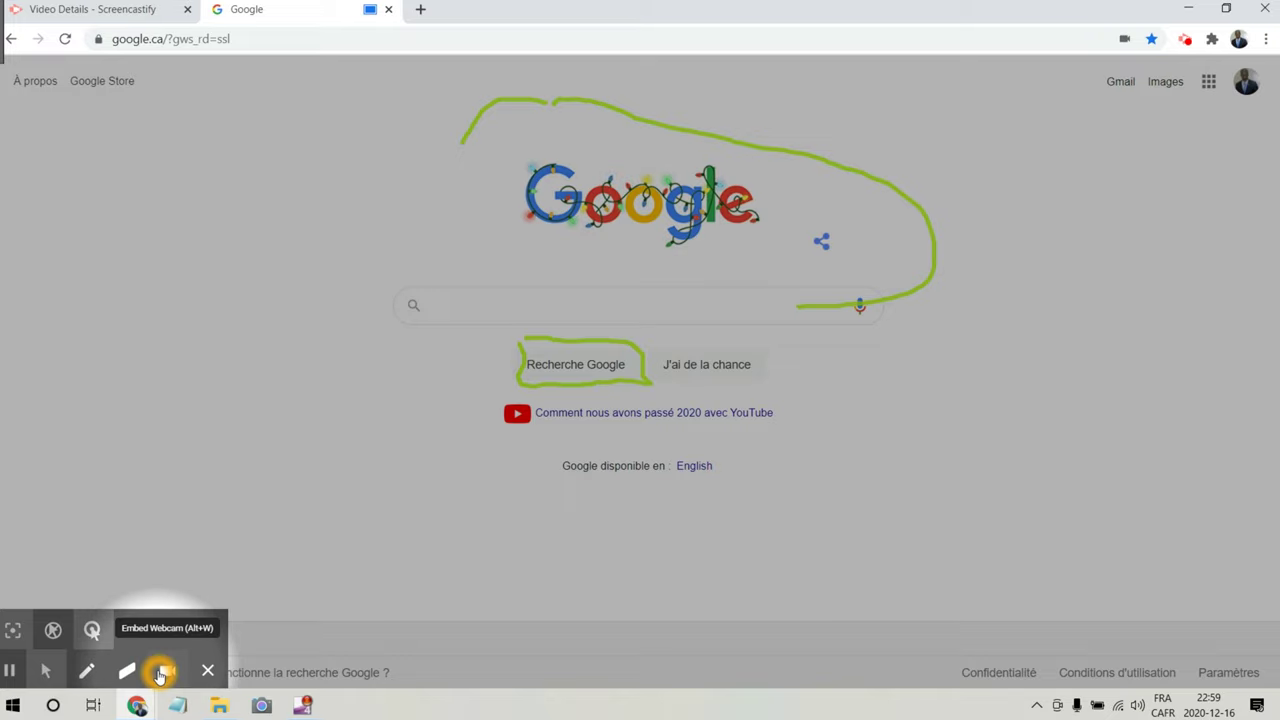
Outline the Google search box freehand with the pen in blue
left_click(86, 670)
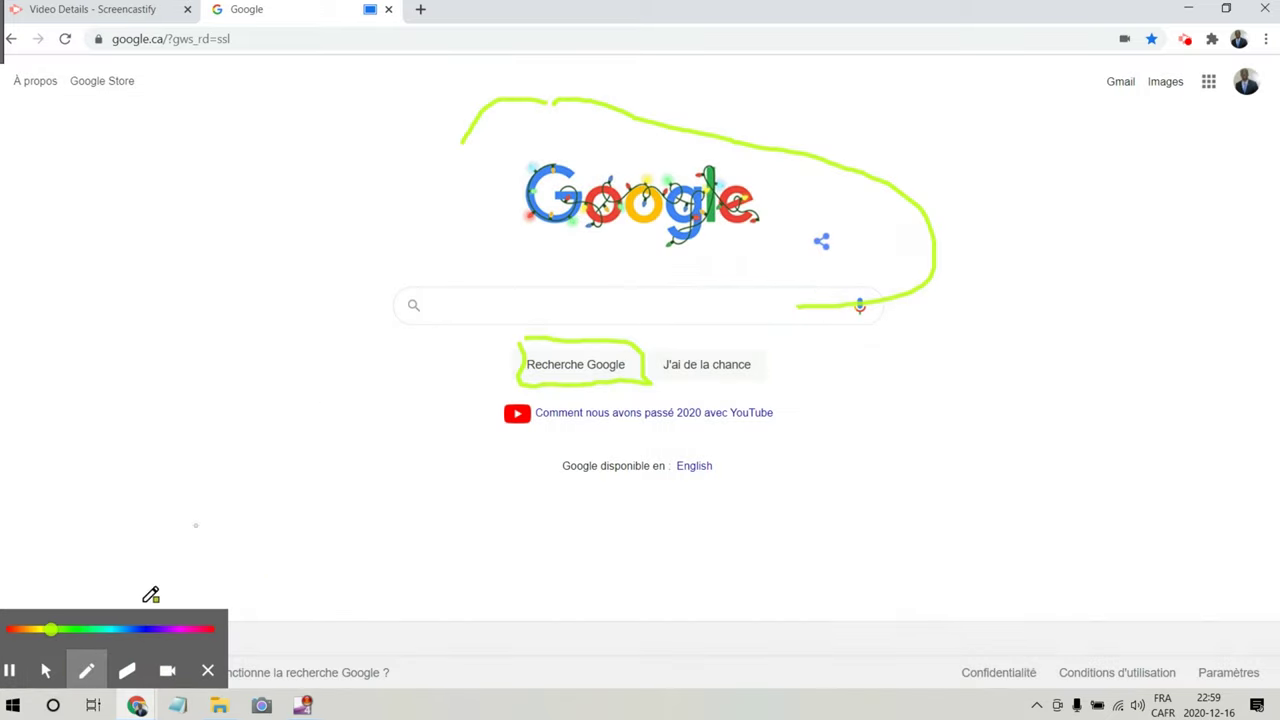
left_click(151, 629)
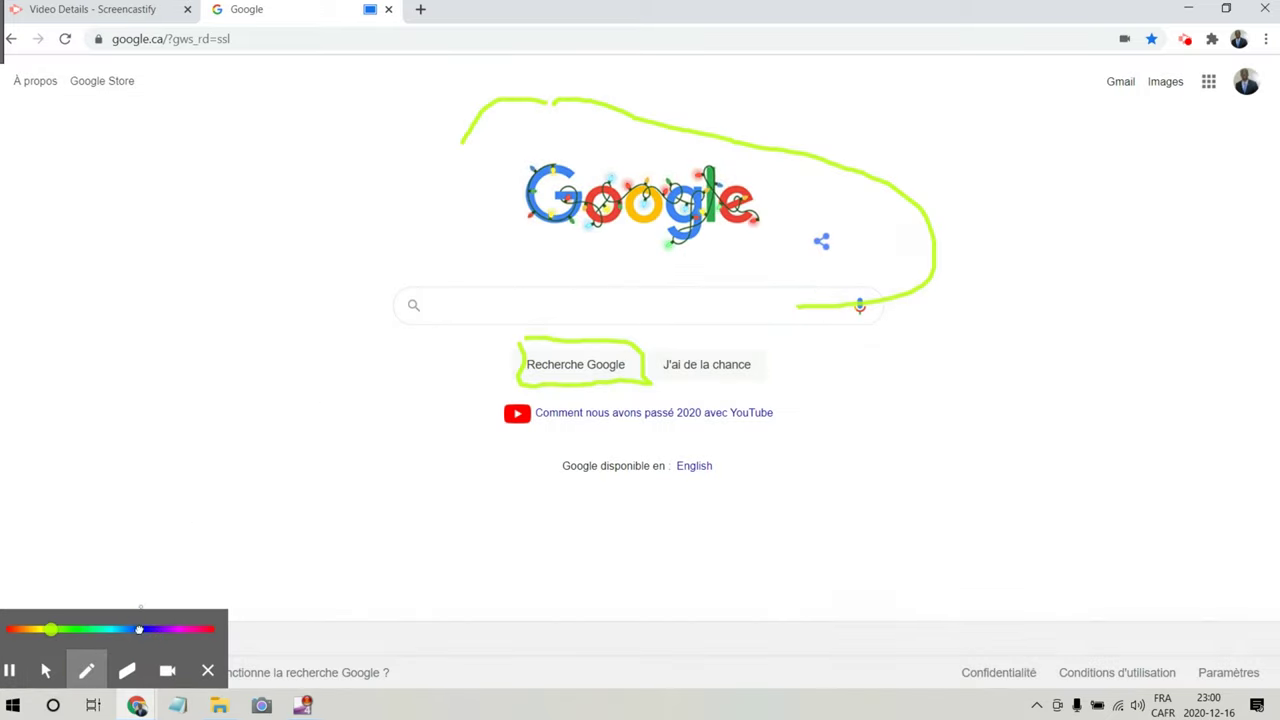
mouse_move(411, 262)
left_mouse_down()
mouse_move(410, 302)
mouse_move(506, 324)
mouse_move(782, 307)
mouse_move(776, 271)
mouse_move(405, 263)
left_mouse_up()
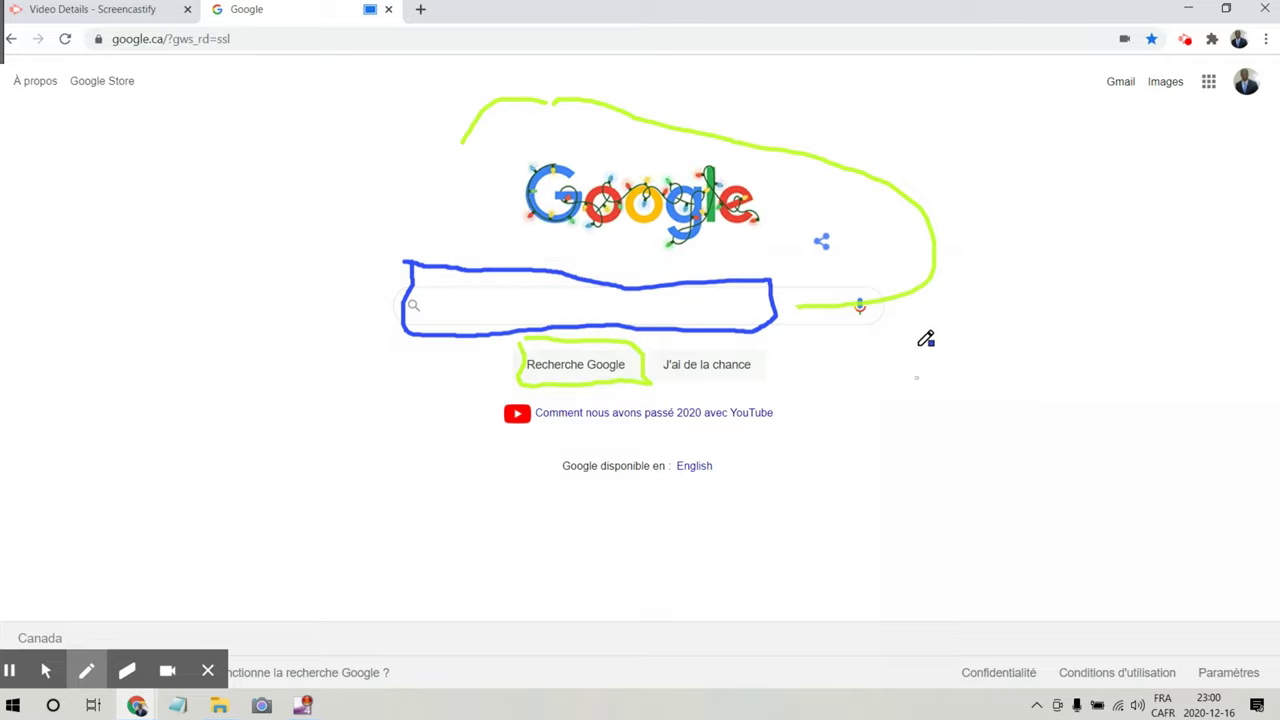
Write a large "A+" freehand in blue on the blank area beside the search buttons
mouse_move(920, 340)
left_mouse_down()
mouse_move(918, 462)
mouse_move(920, 351)
mouse_move(982, 483)
left_mouse_up()
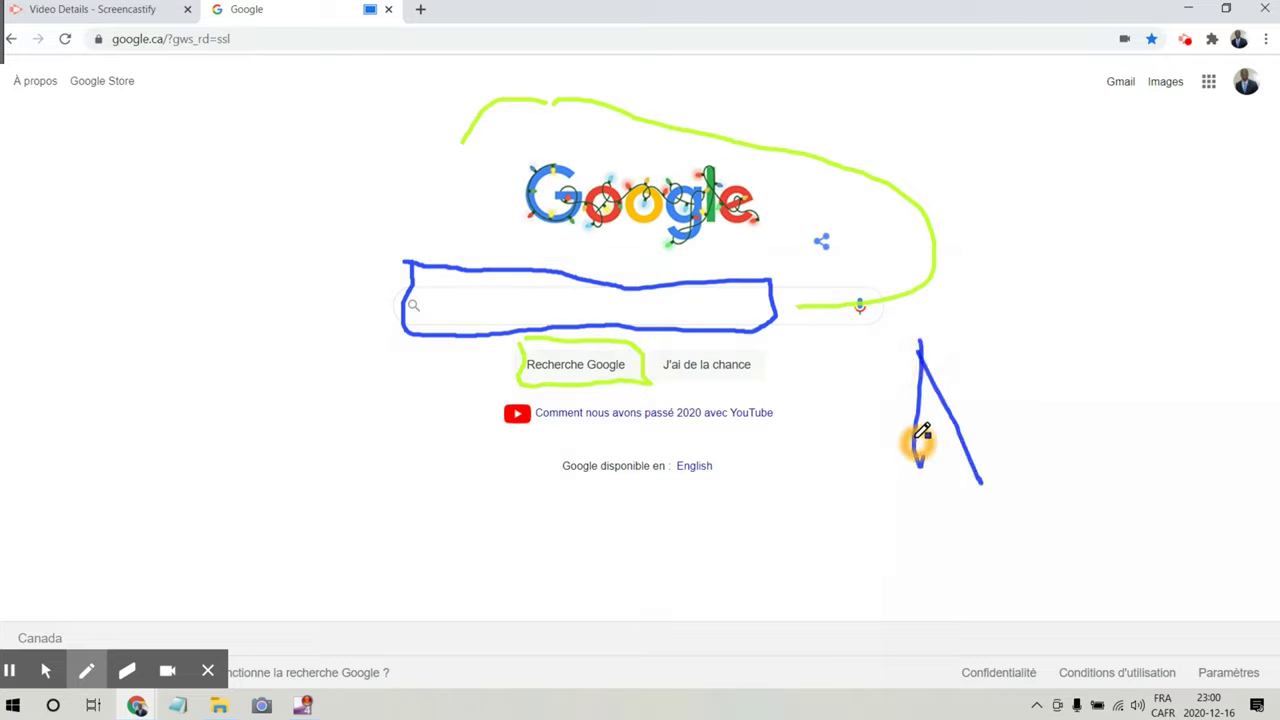
left_click_drag(914, 442, 968, 432)
mouse_move(1025, 358)
left_mouse_down()
mouse_move(1042, 402)
mouse_move(1056, 379)
left_mouse_up()
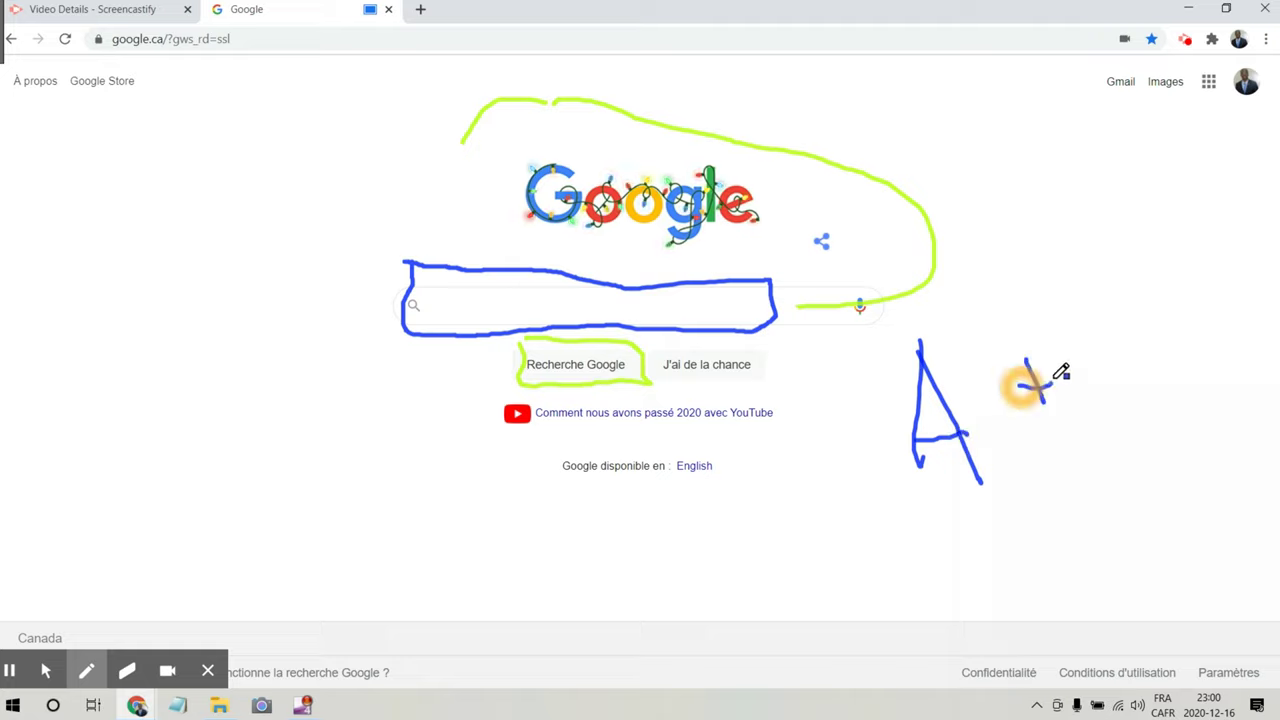
Stop the tab recording through the Screencastify extension and answer the recommendation survey with 10
left_click(1082, 150)
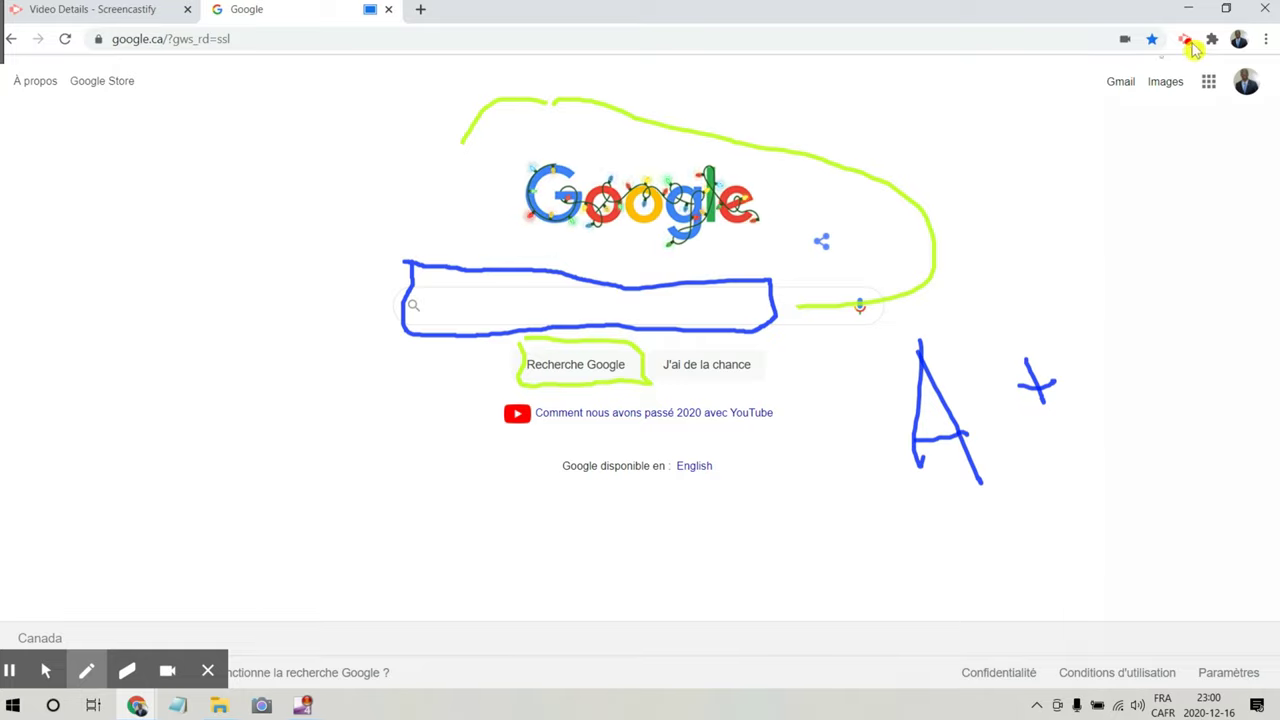
left_click(1188, 39)
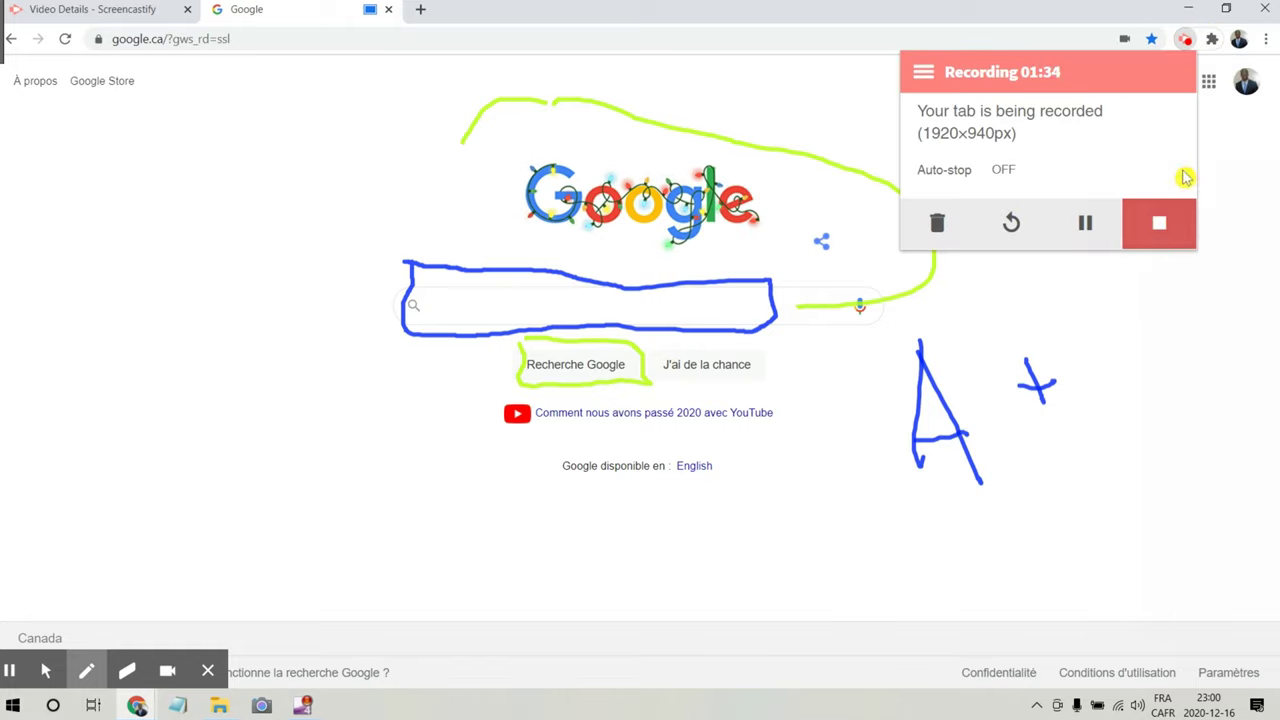
left_click(1163, 229)
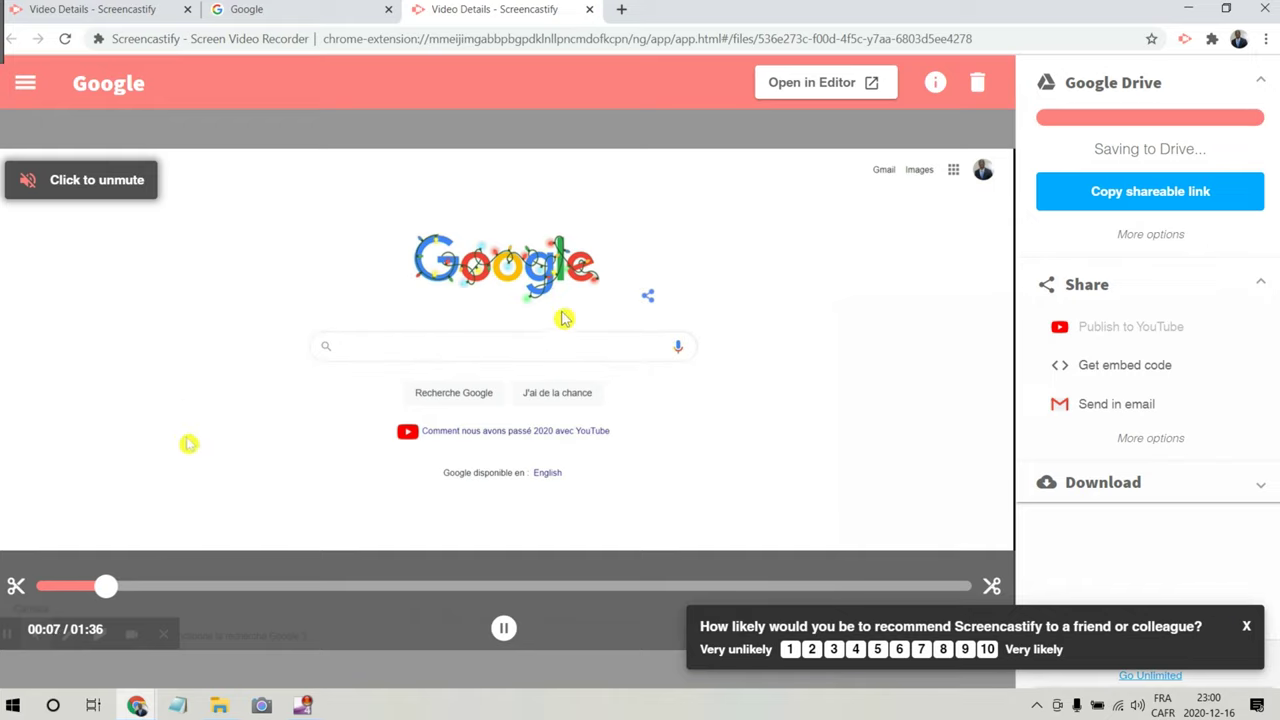
left_click(988, 650)
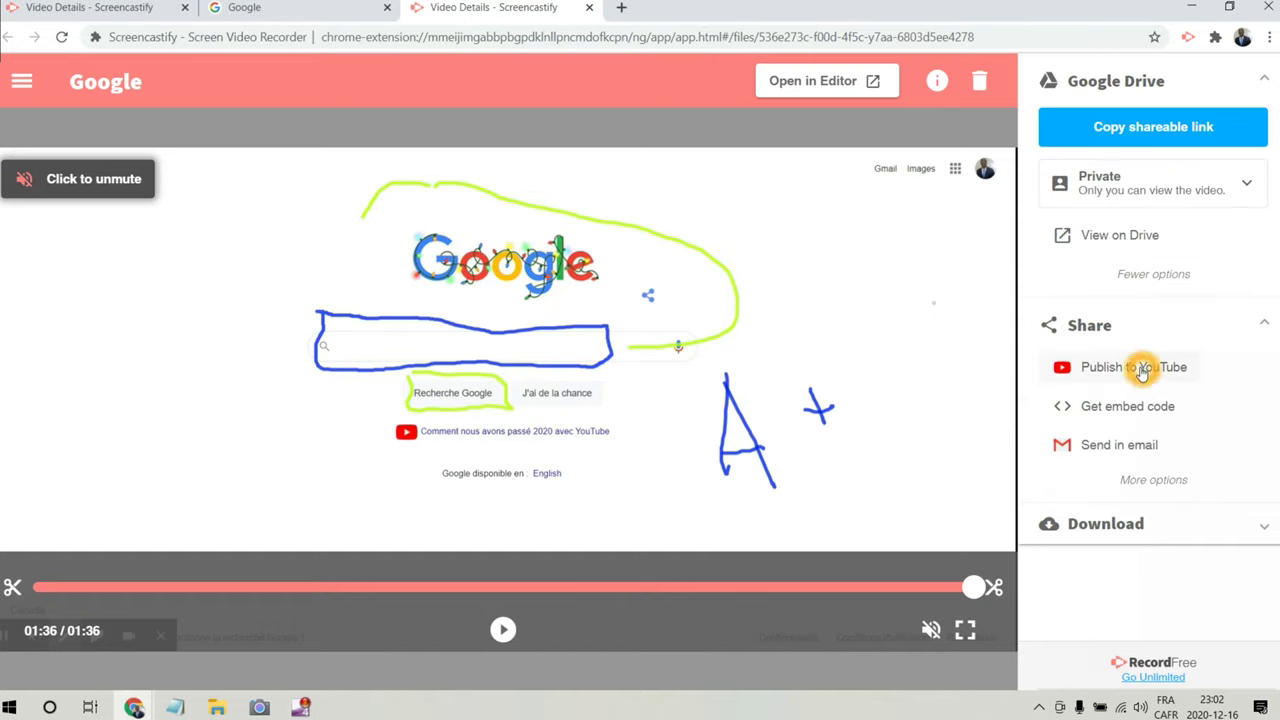
View the Publish to YouTube form and the recording's embed code, closing each dialog
left_click(1141, 369)
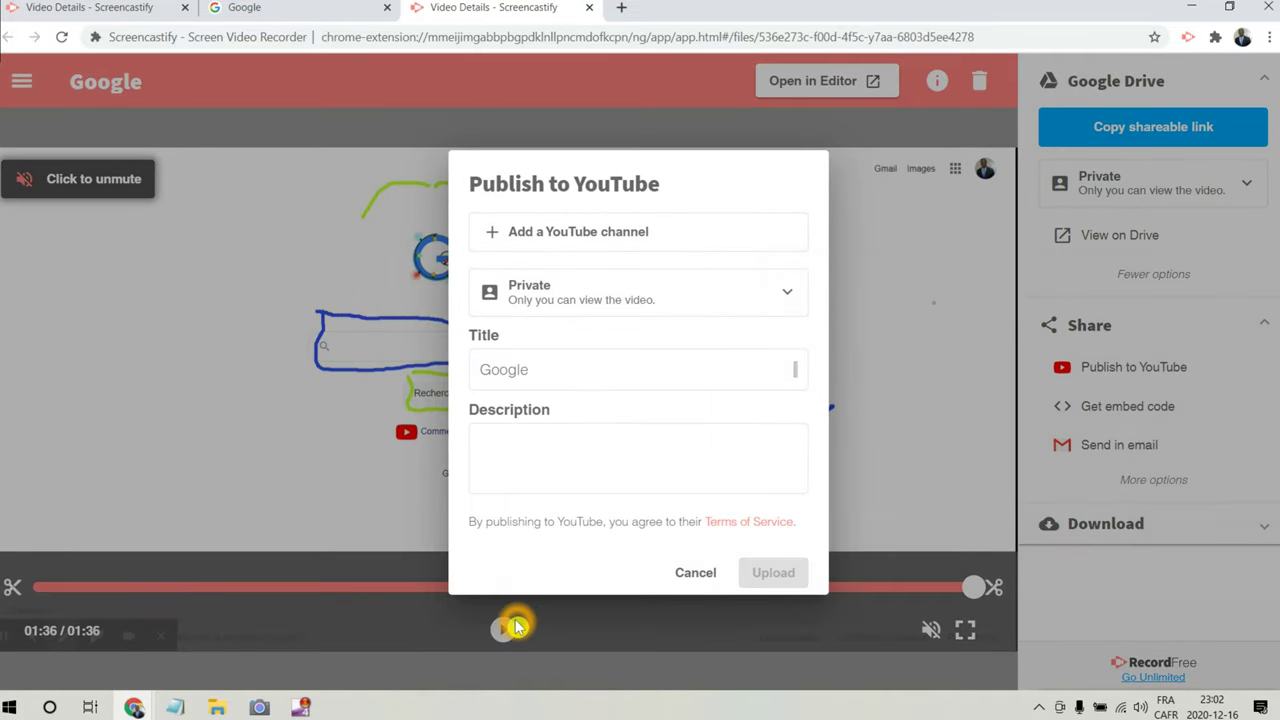
left_click(1183, 370)
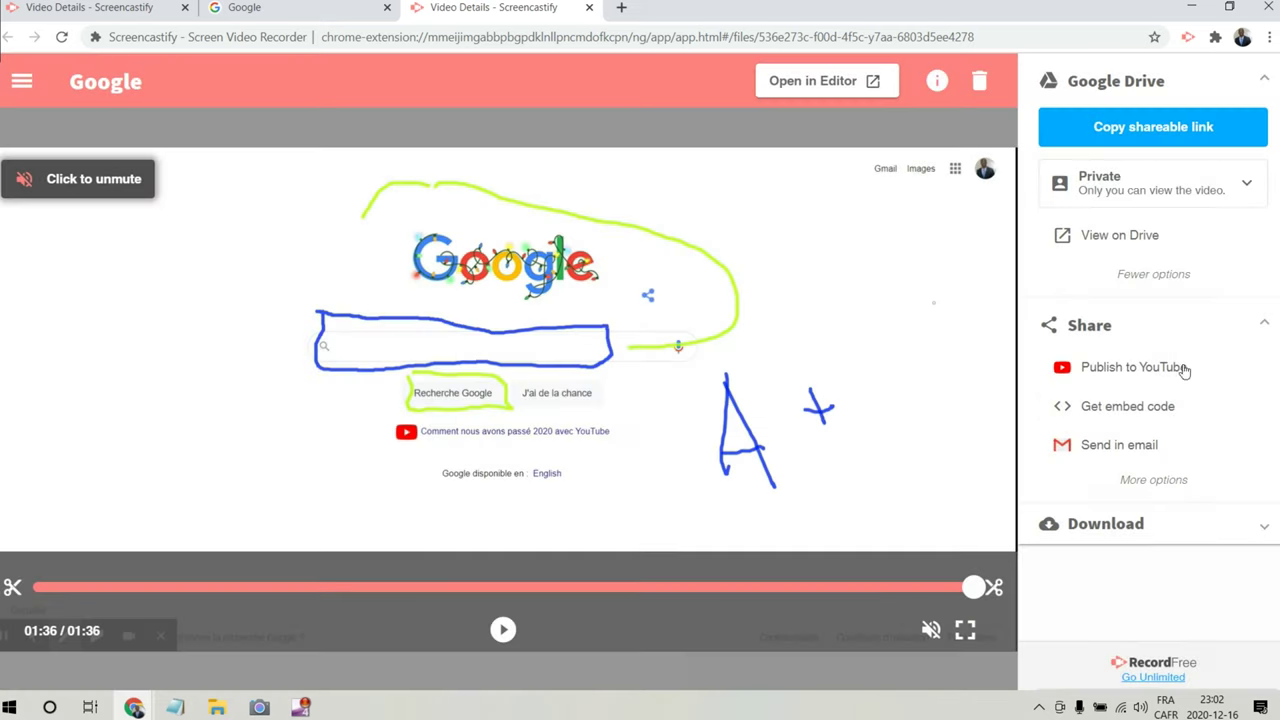
left_click(1167, 410)
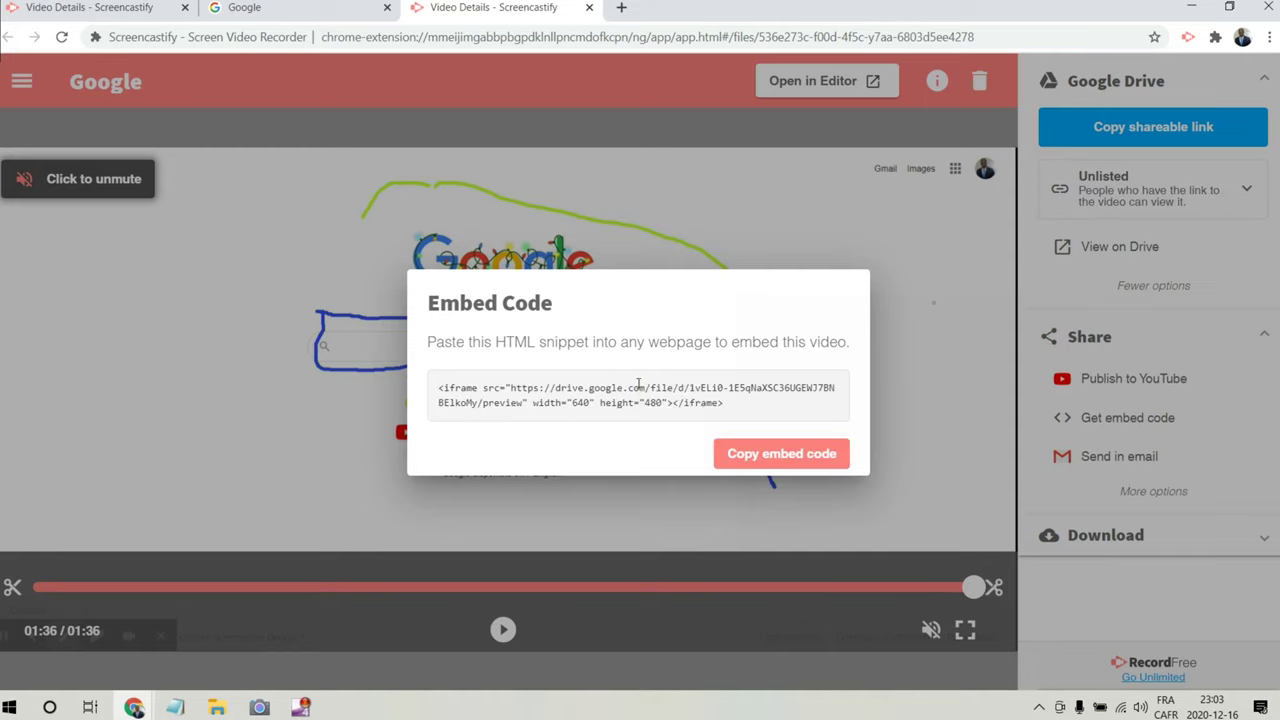
left_click(430, 374)
left_click(634, 172)
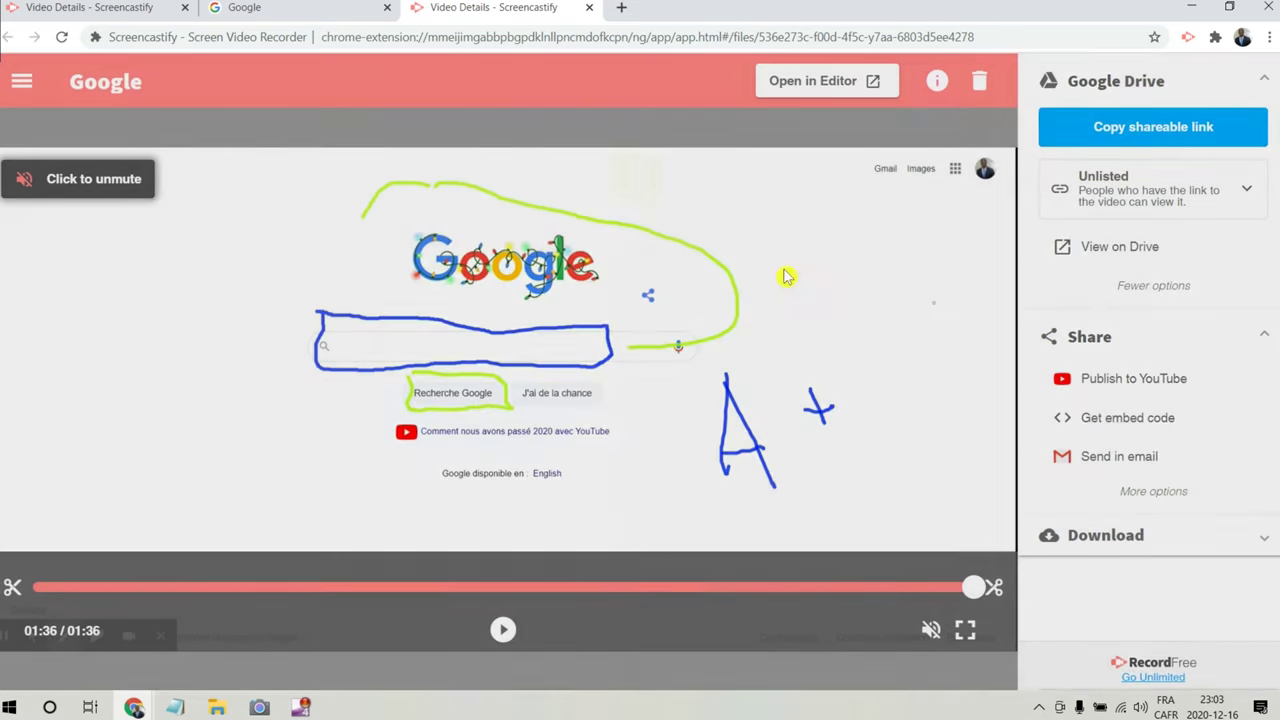
Create a Gmail message sharing the recording and select the Google Drive link in its body
left_click(1082, 457)
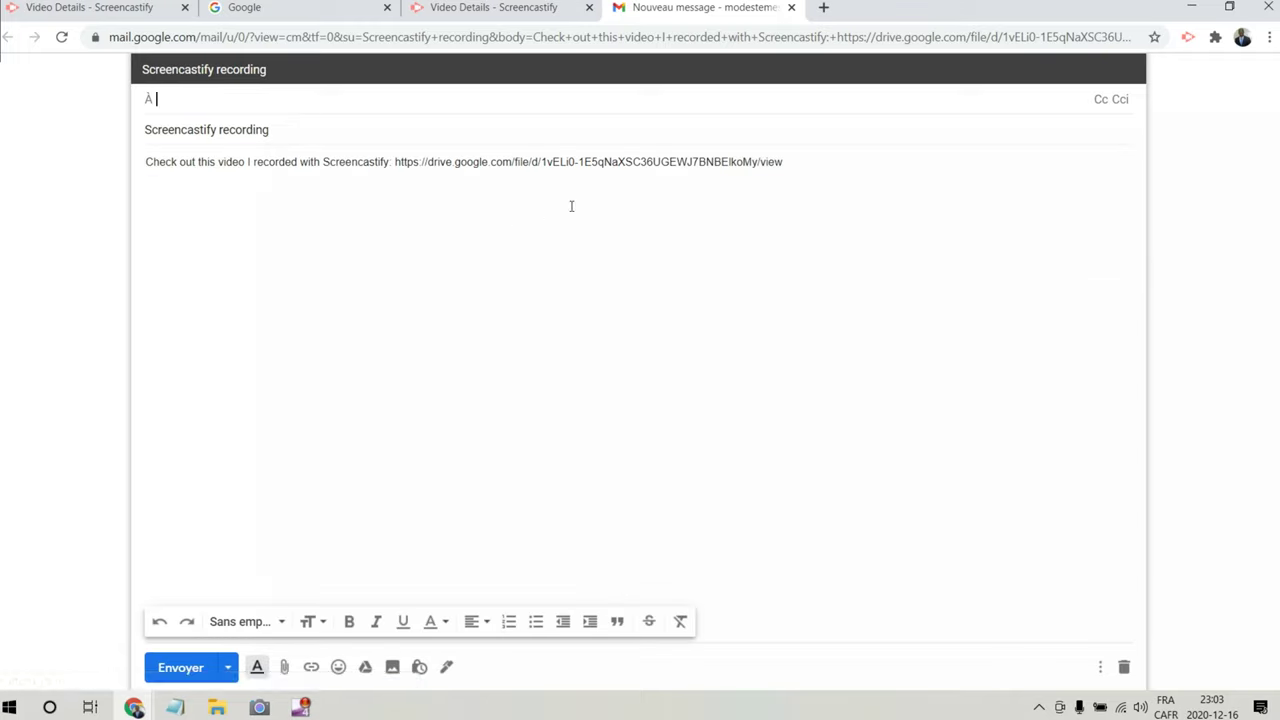
left_click(202, 97)
left_click(815, 170)
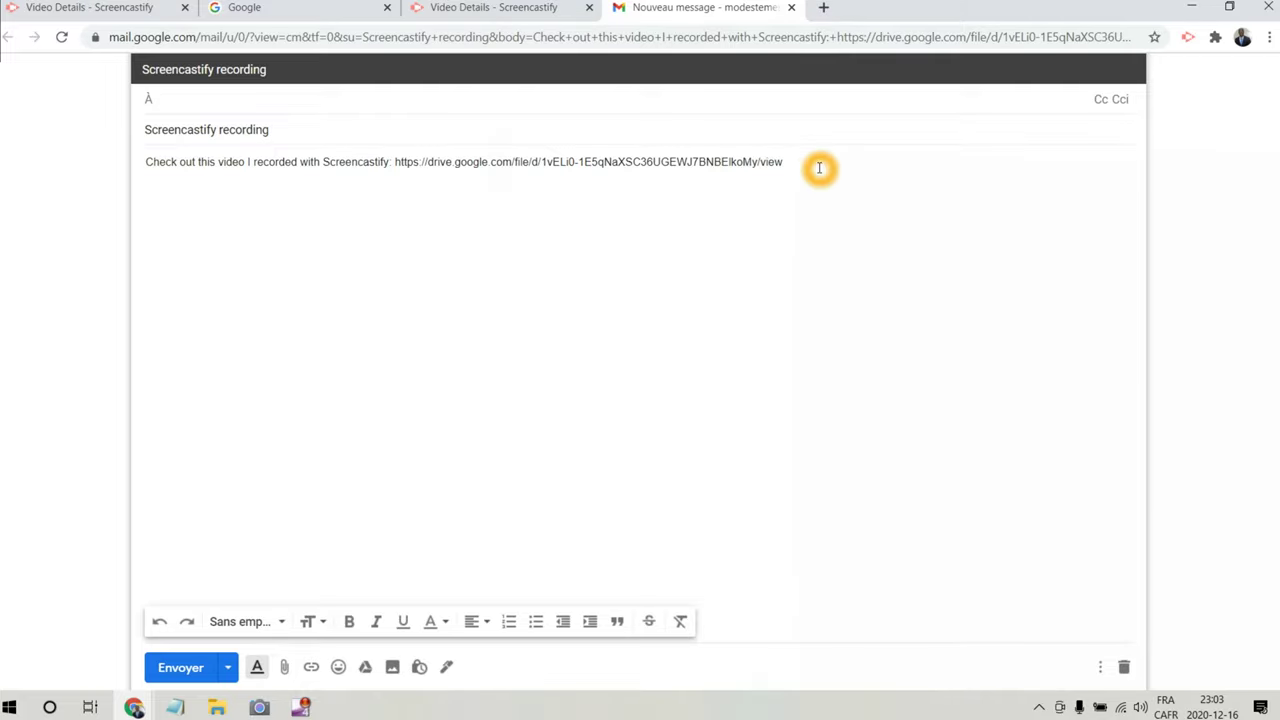
left_click(395, 164)
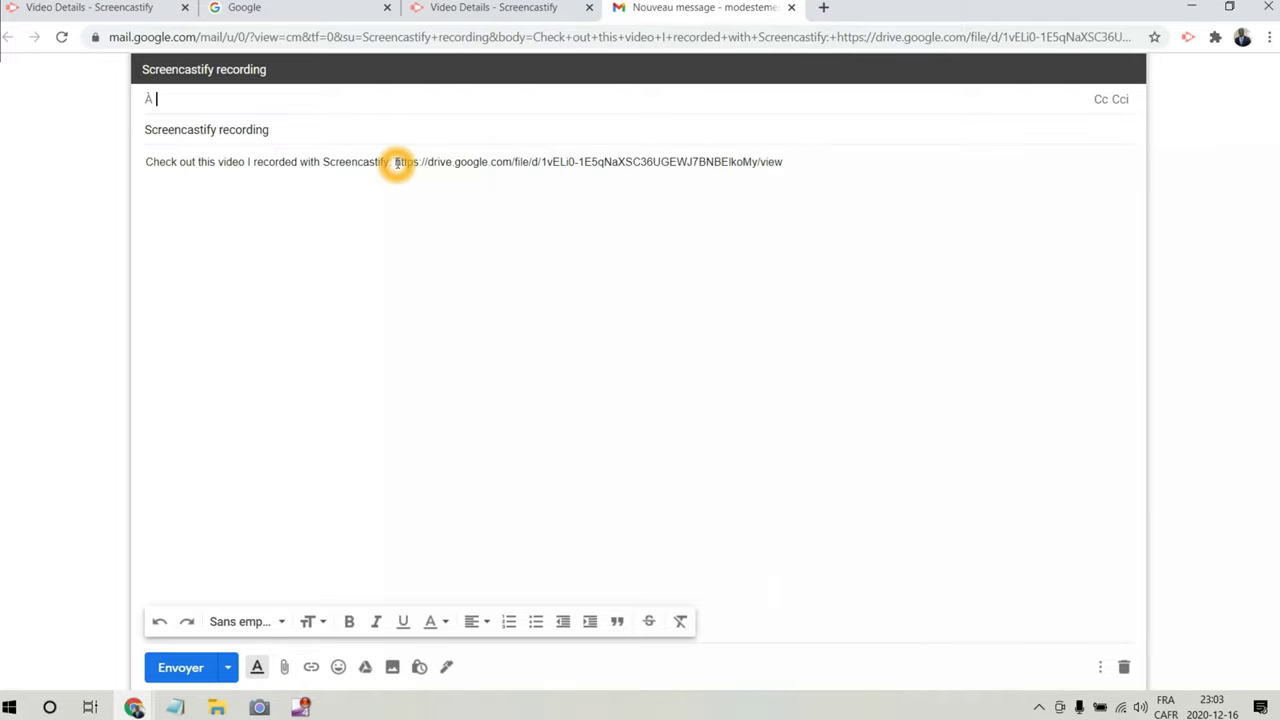
left_click(844, 204)
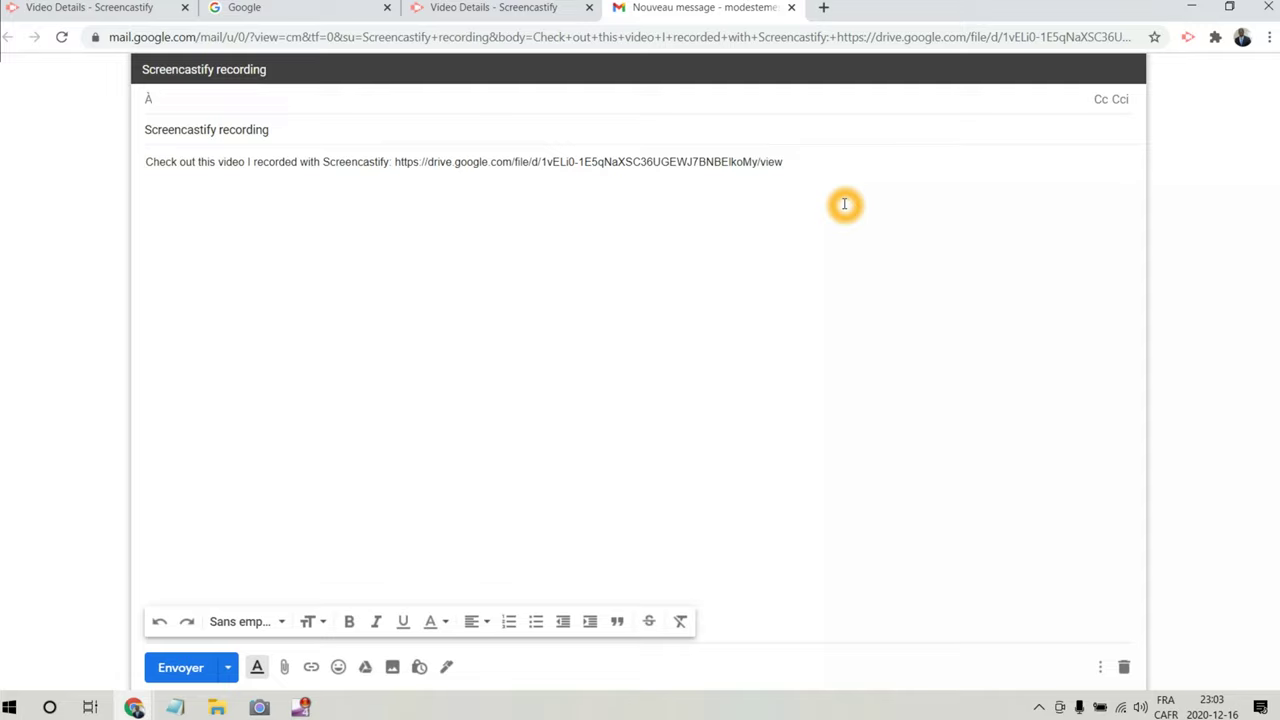
left_click_drag(800, 163, 397, 167)
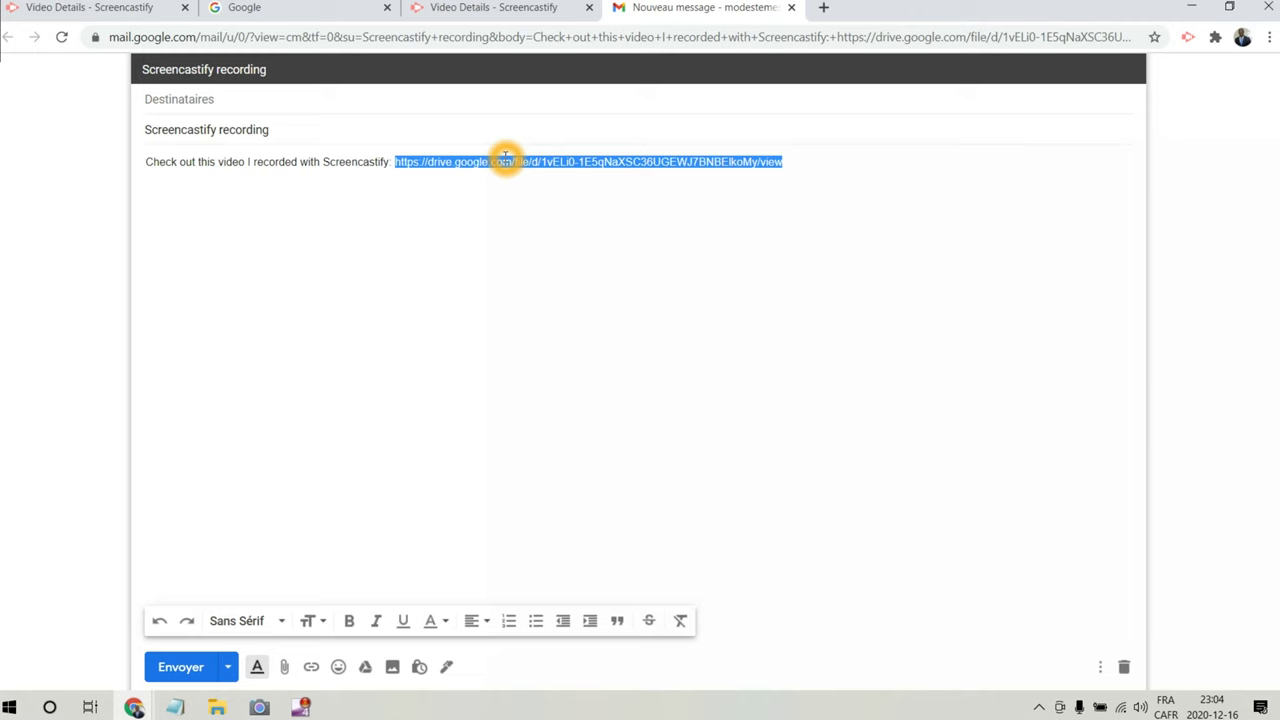
Back on the recording's Screencastify page, show more share options, generate the QR code and close its dialog
left_click(494, 7)
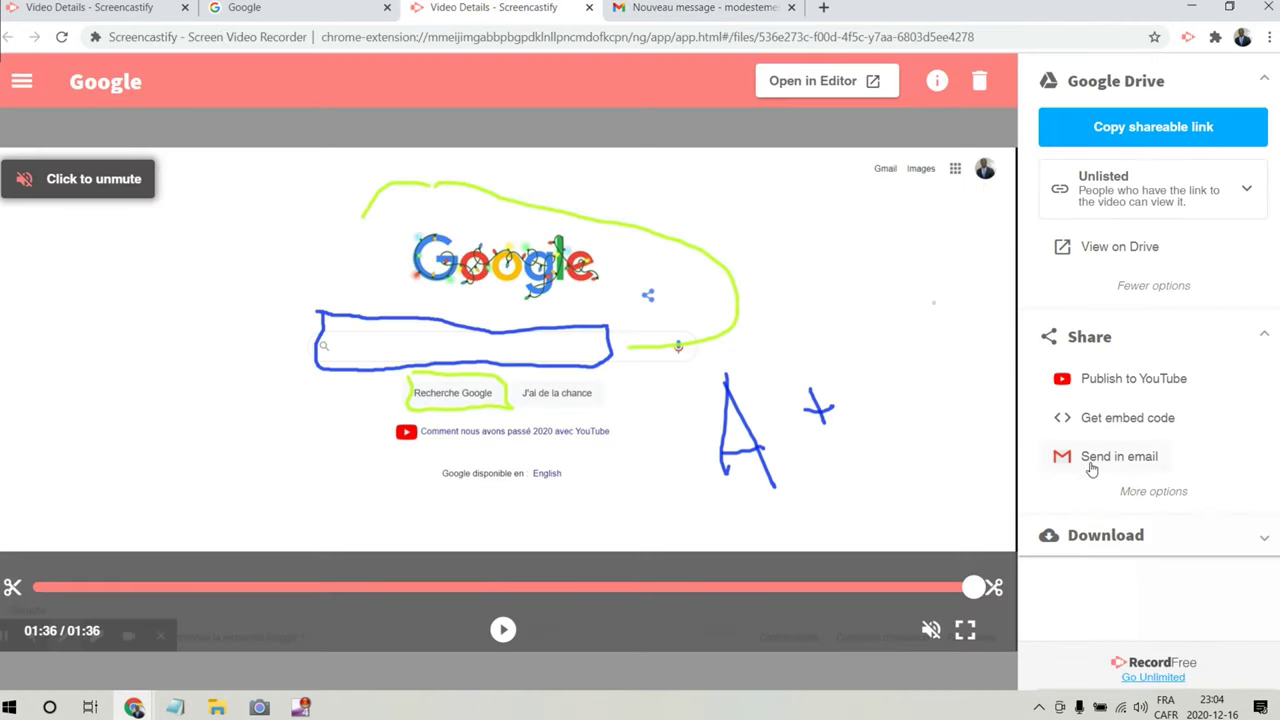
left_click(1167, 500)
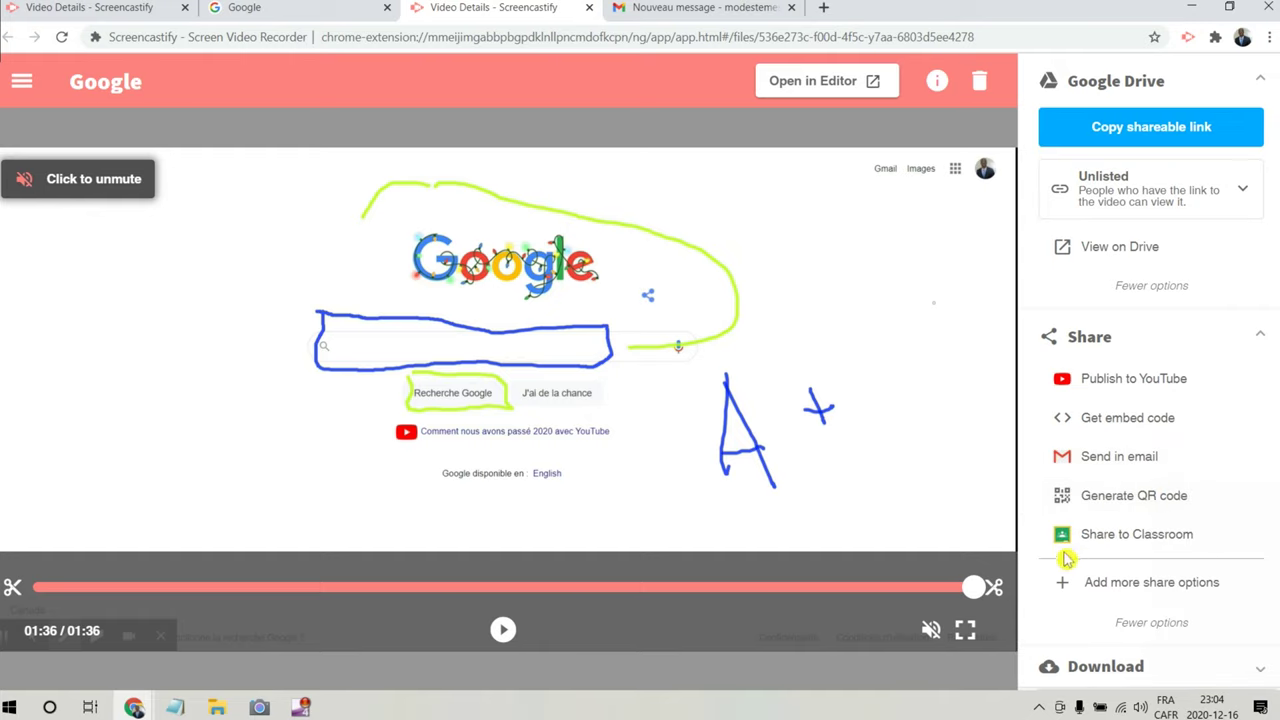
left_click(1100, 496)
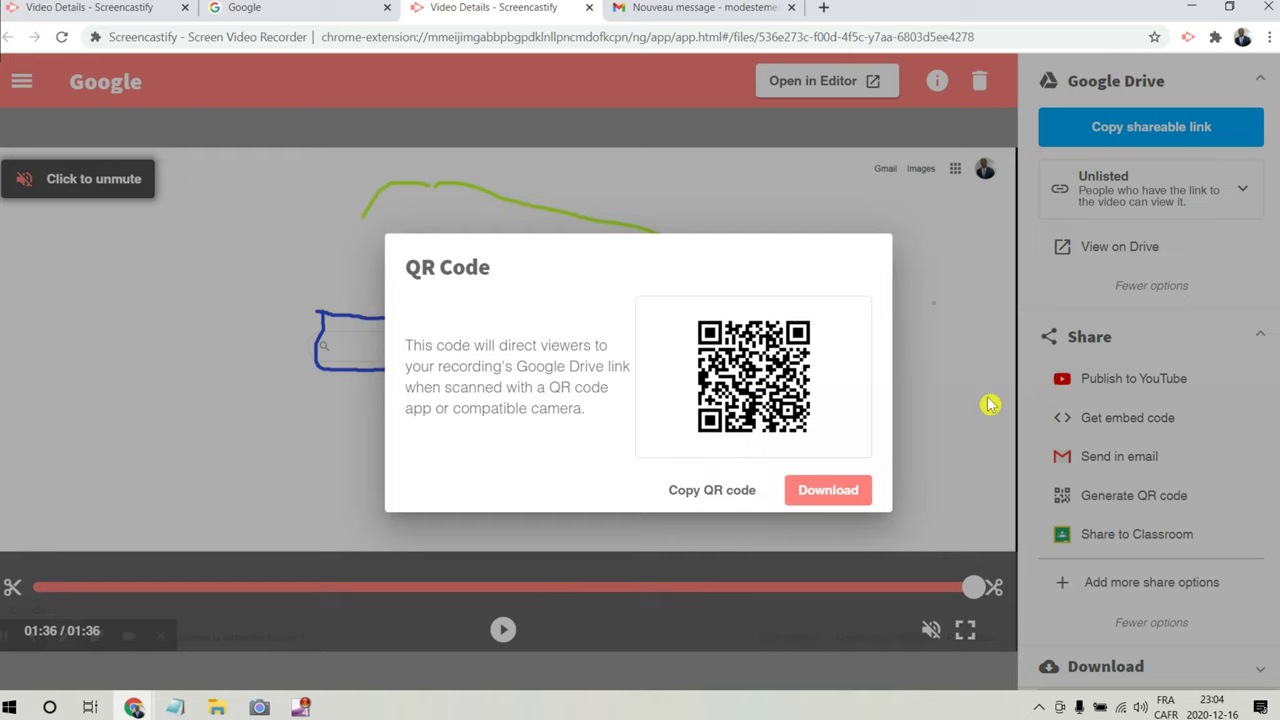
left_click(935, 300)
Share the recording to Google Classroom, choosing the course "Cours de Math 20" and the action "Poser une question"
left_click(1097, 540)
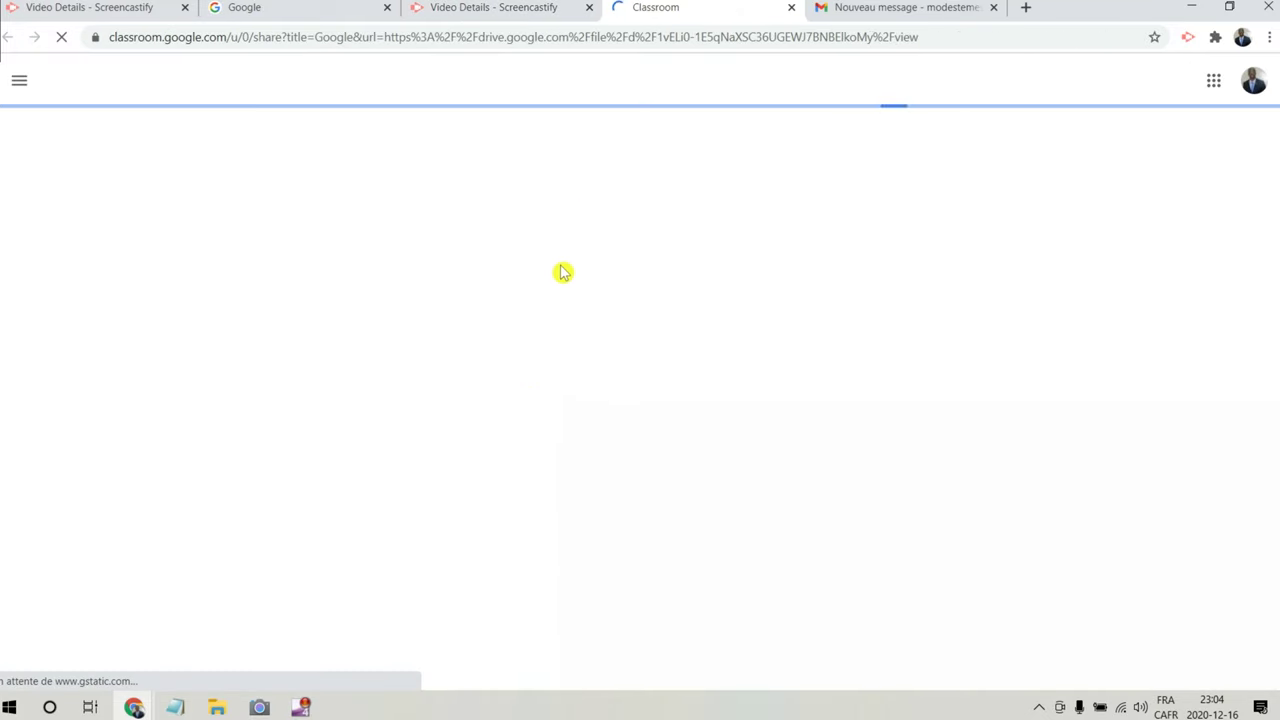
left_click(694, 228)
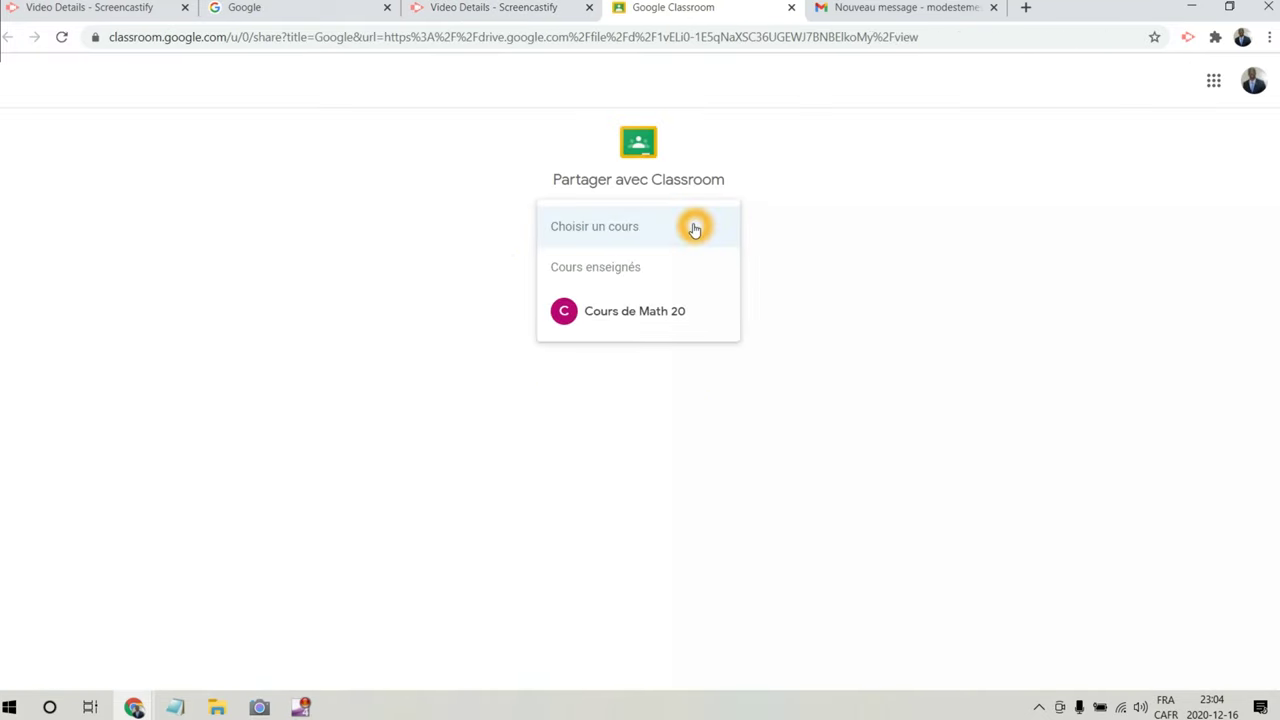
left_click(666, 320)
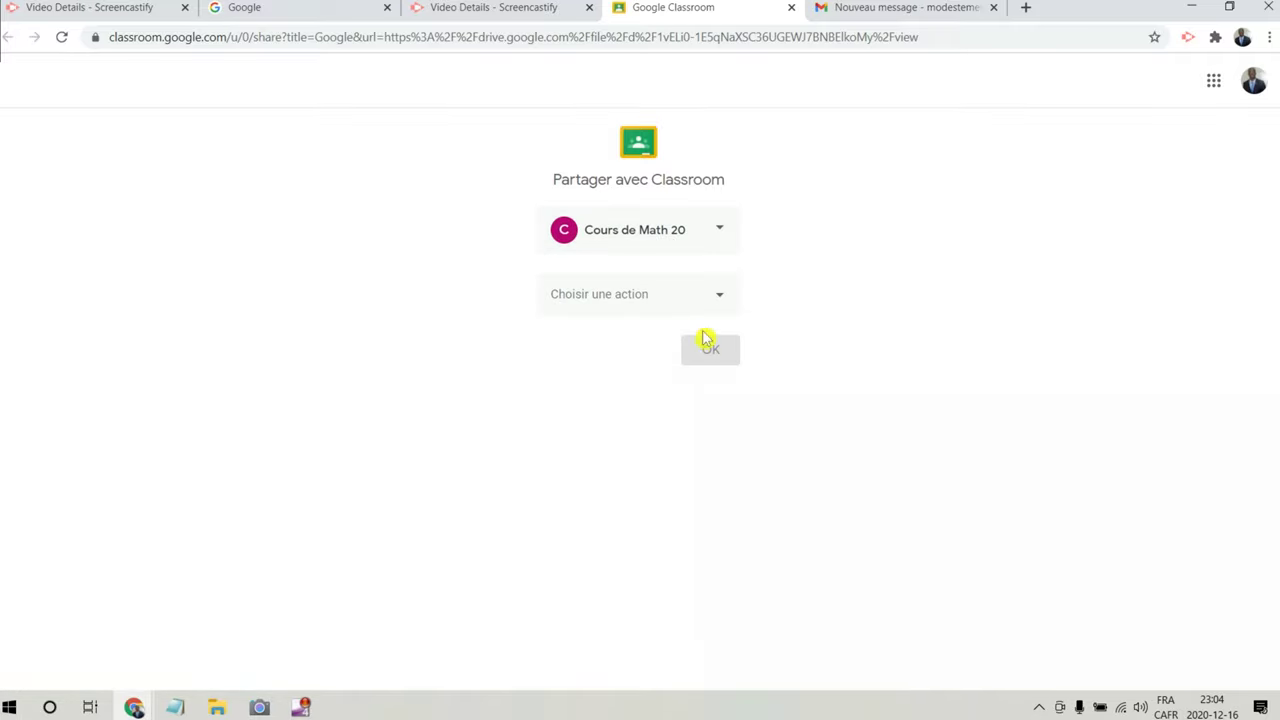
left_click(709, 231)
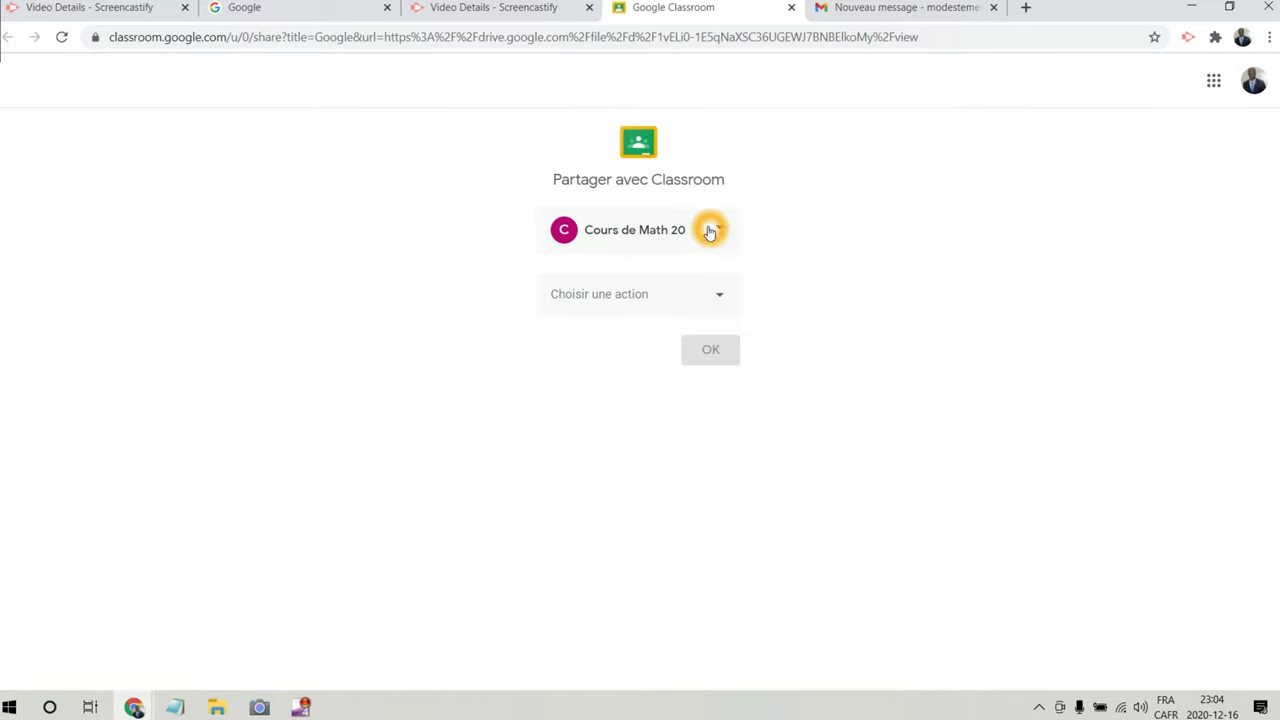
left_click(709, 300)
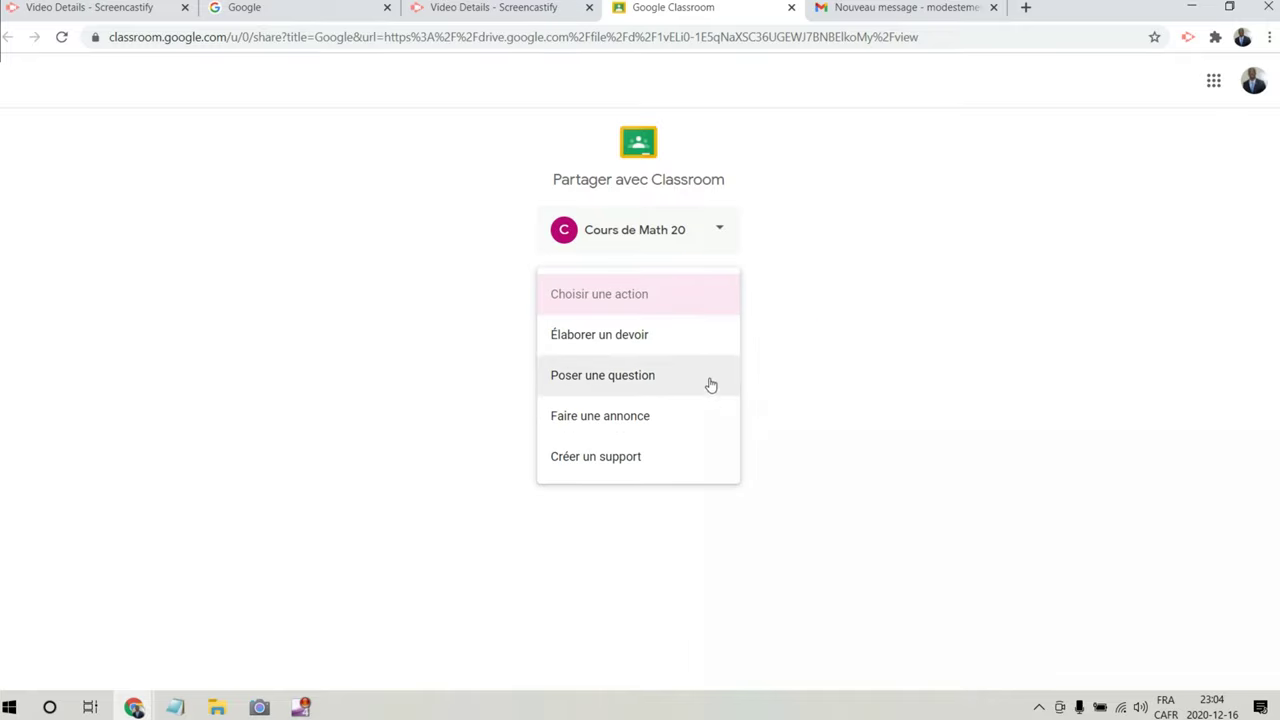
left_click(806, 237)
left_click(648, 311)
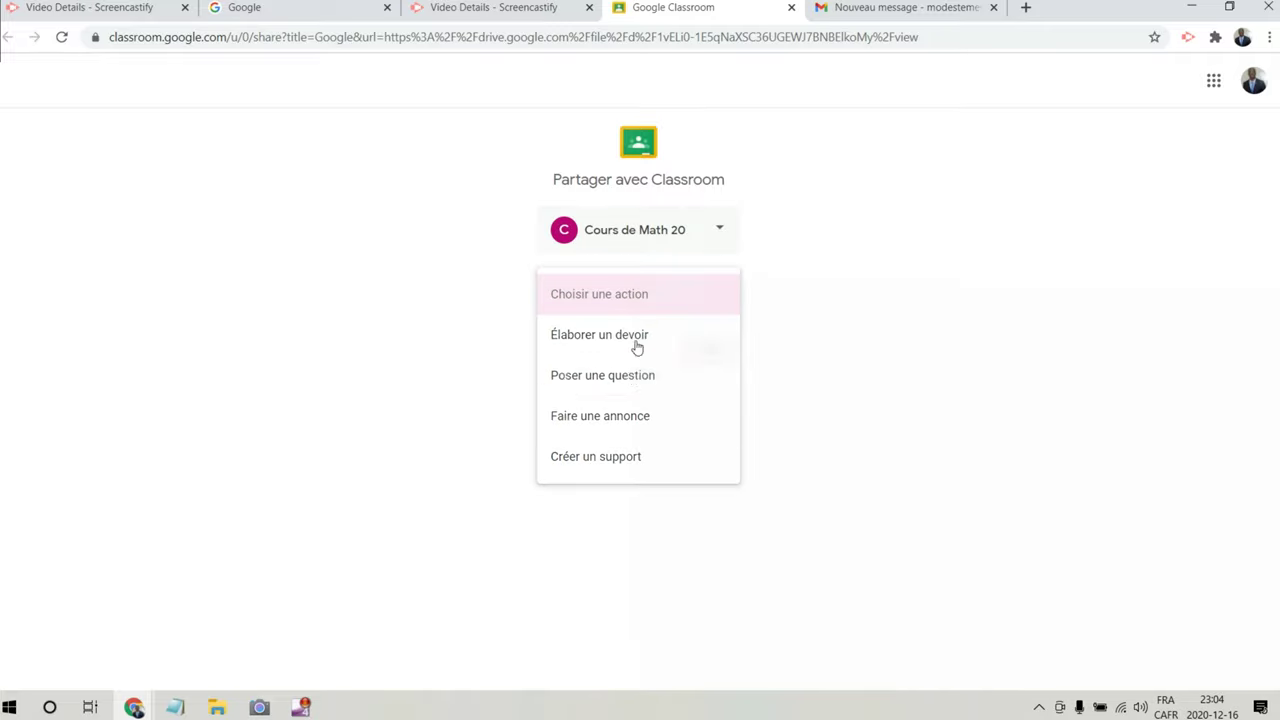
left_click(626, 376)
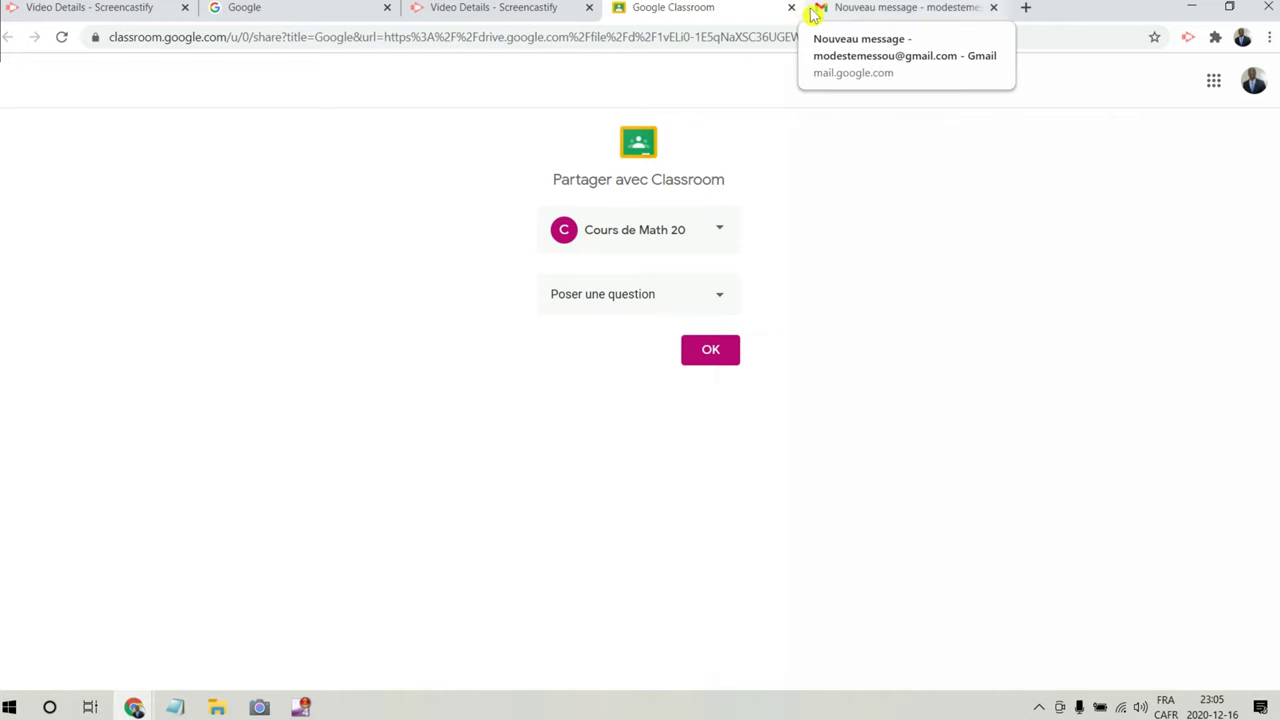
Return to the recording's Screencastify page and expand its Download section to show all export formats
left_click(472, 8)
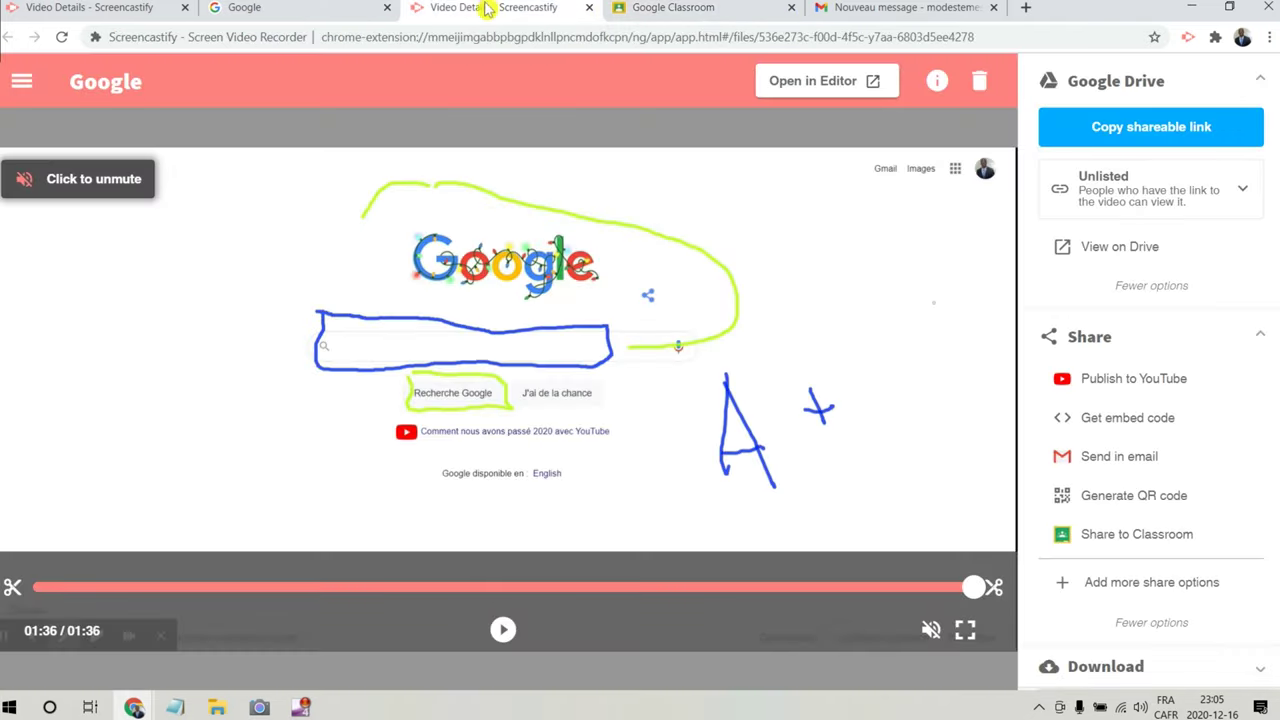
scroll(1140, 570, "down", 1)
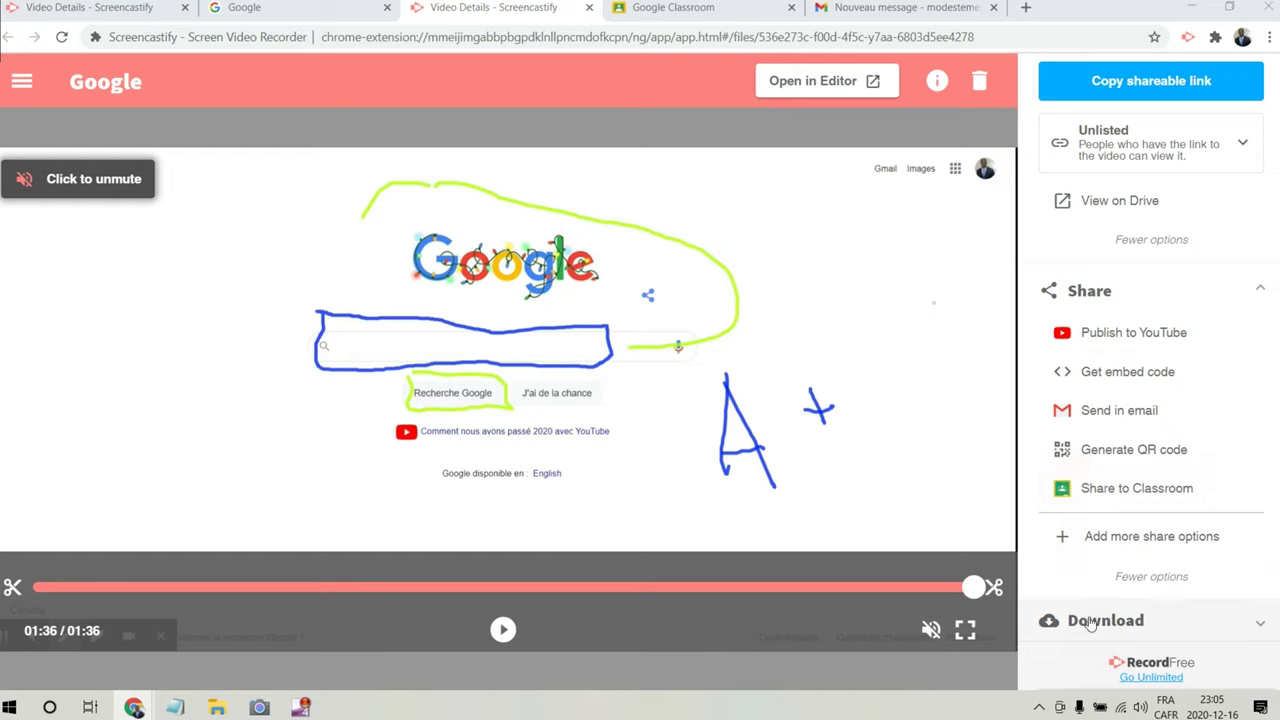
left_click(1225, 633)
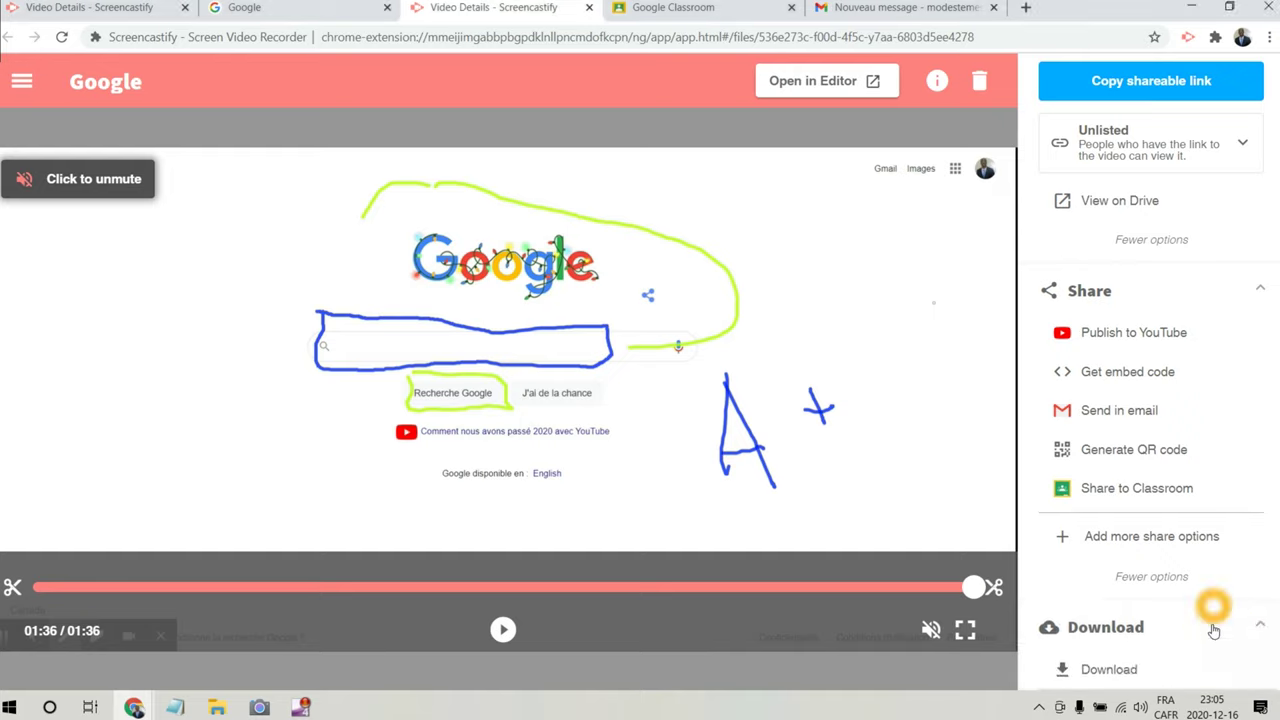
scroll(1220, 630, "down", 2)
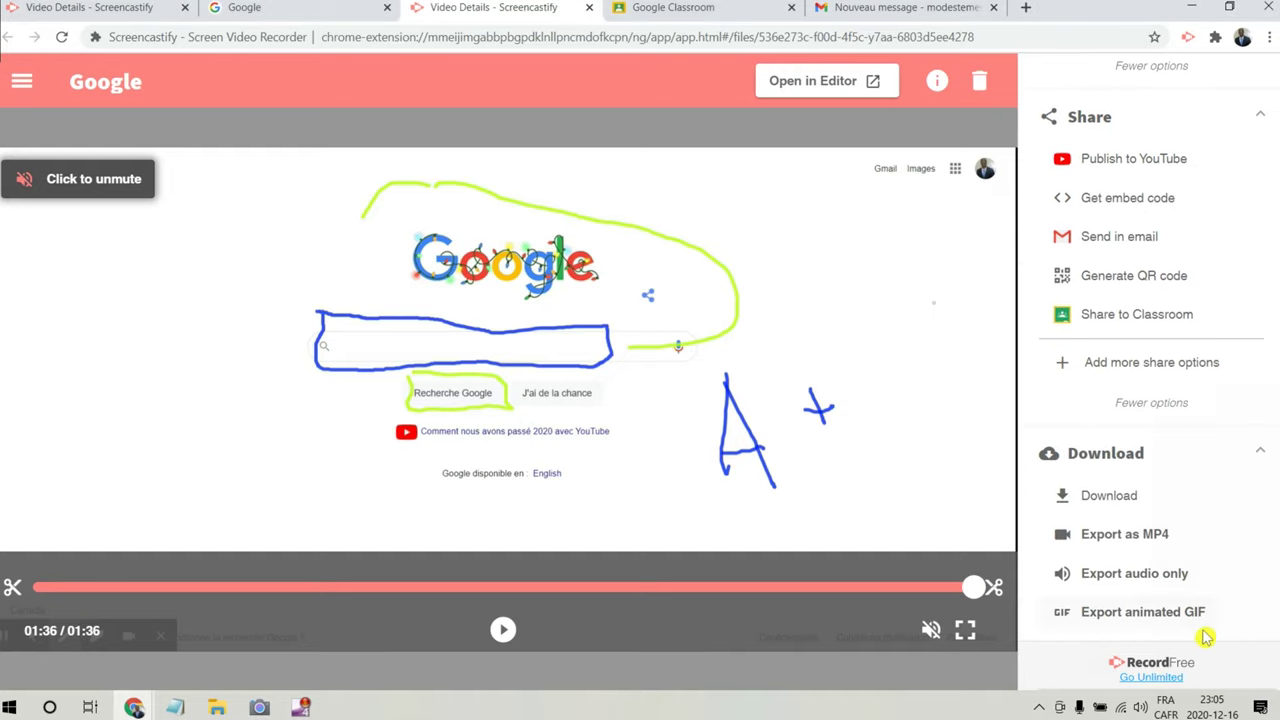
Download the recording as a WebM file without converting it to another format
left_click(1102, 496)
left_click(1104, 500)
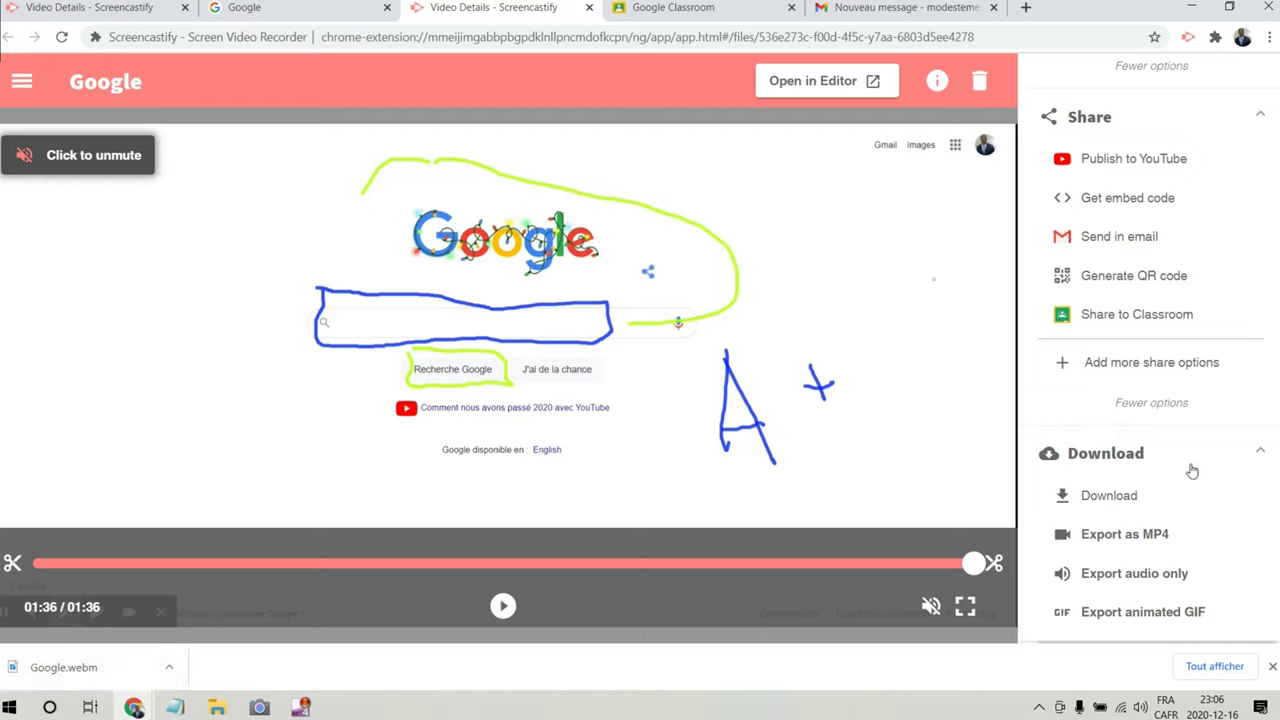
left_click(1150, 467)
left_click(1131, 497)
Export the recording as MP4 without converting to a fixed frame rate, and download the exported file
left_click(1082, 541)
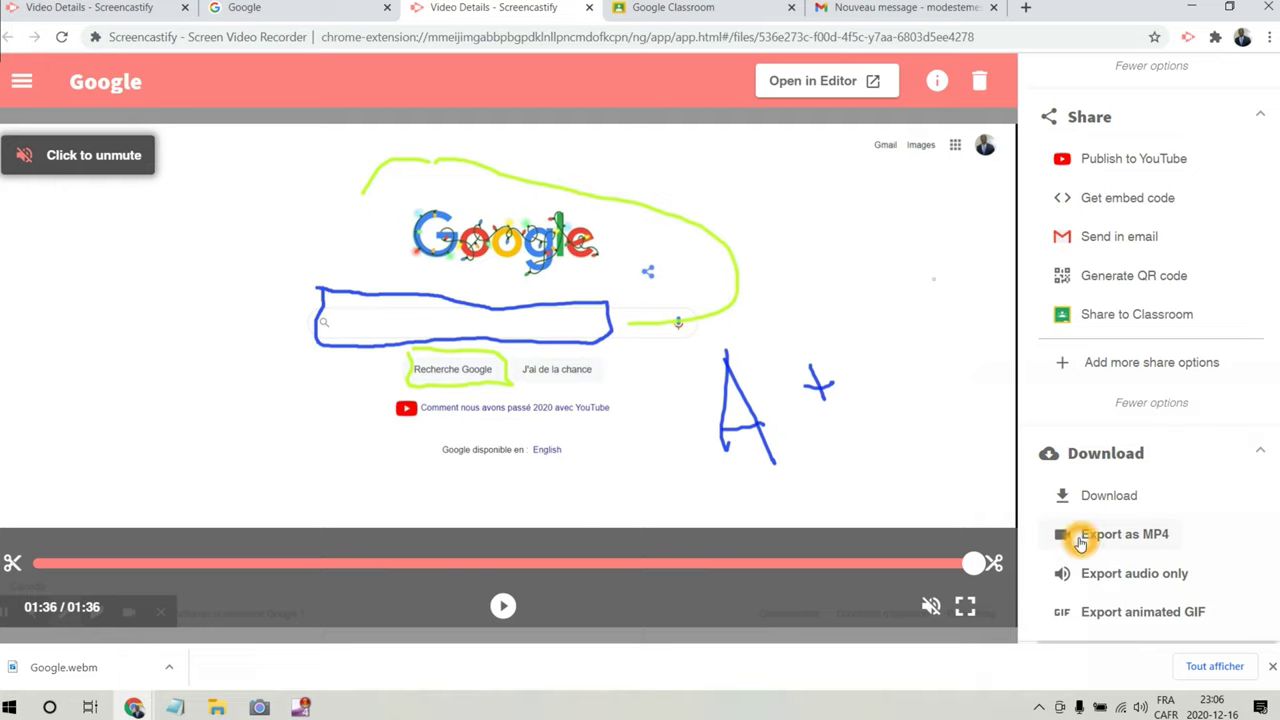
left_click(1136, 540)
left_click(1135, 541)
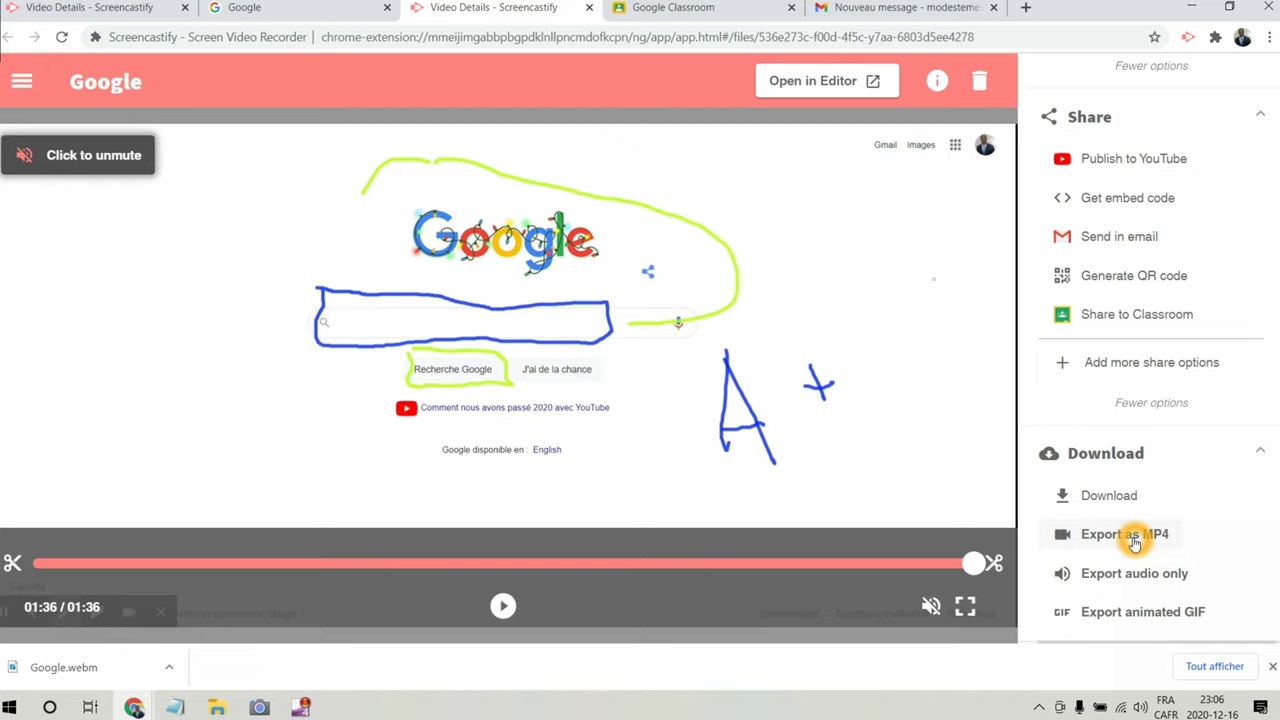
left_click(1093, 537)
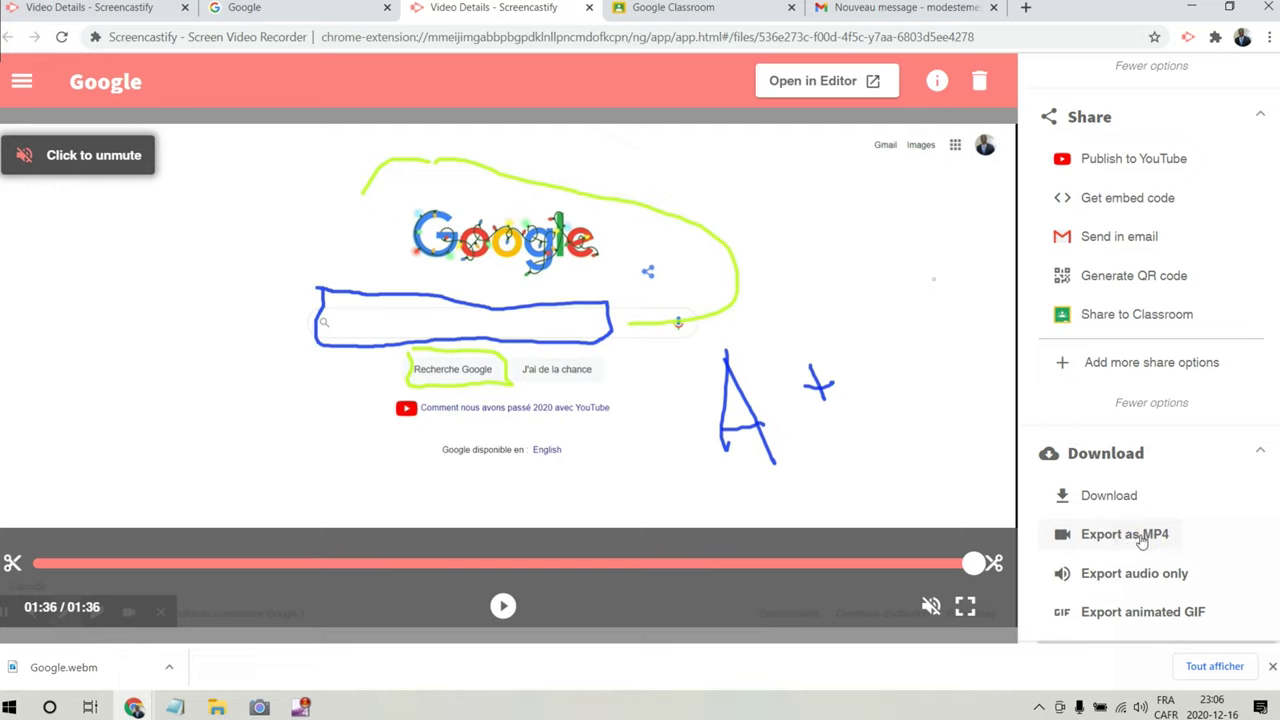
left_click(1143, 537)
left_click(1088, 538)
left_click(1094, 538)
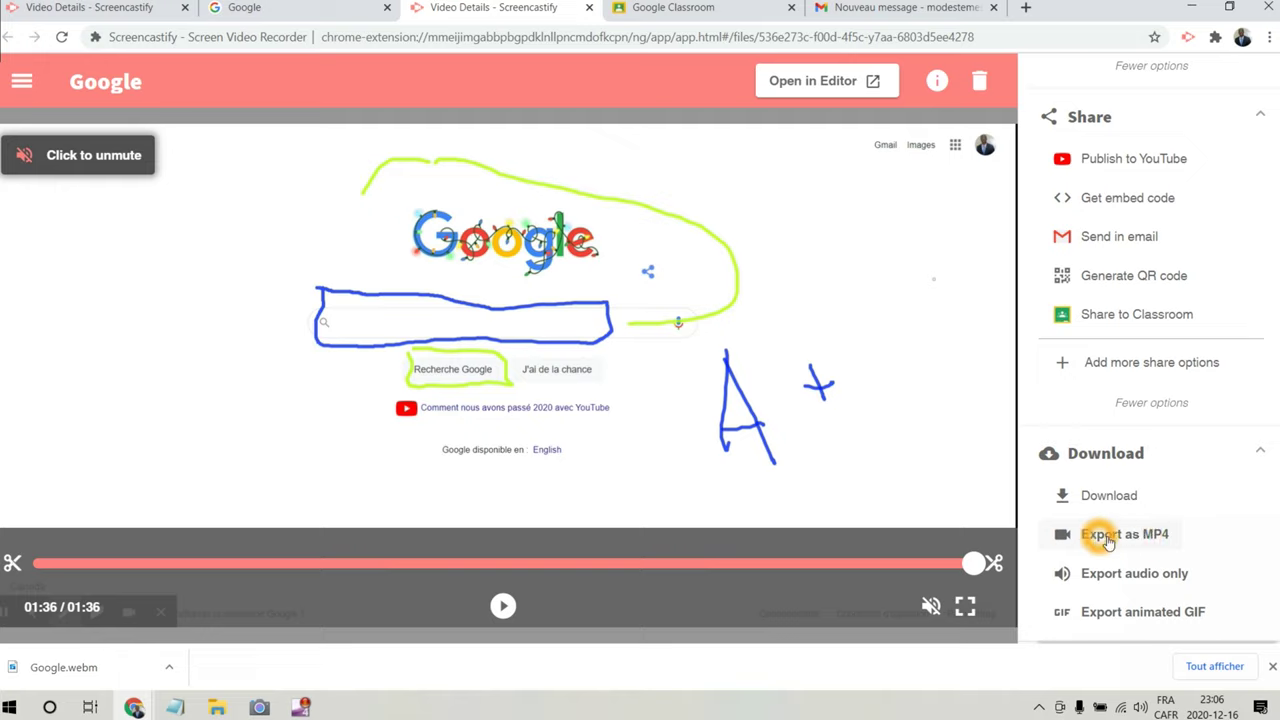
left_click(1089, 537)
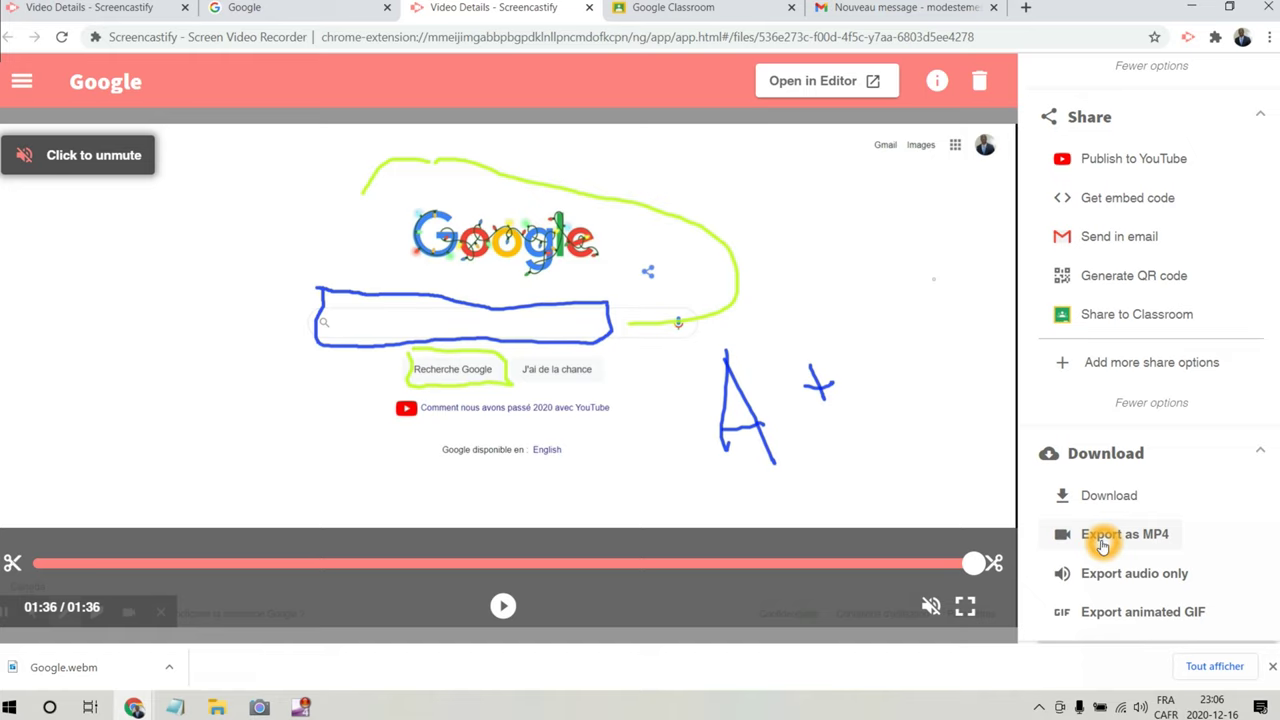
left_click(1203, 551)
left_click(1113, 538)
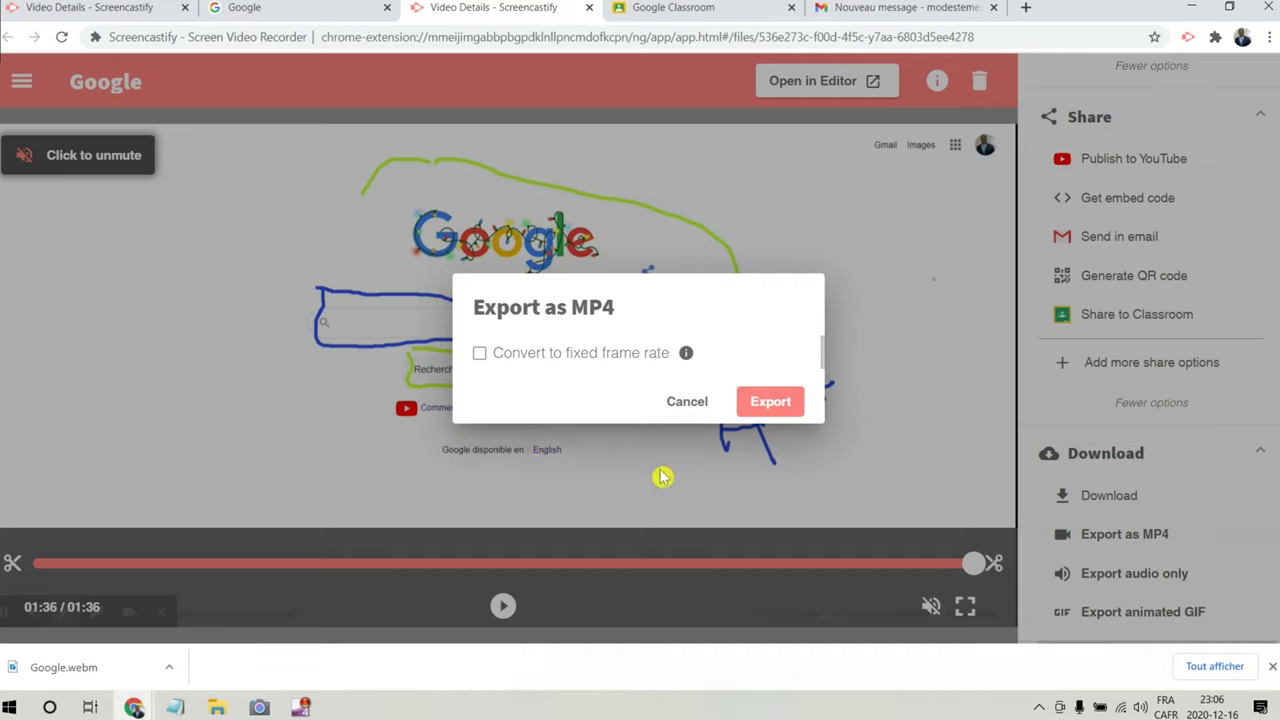
left_click(781, 403)
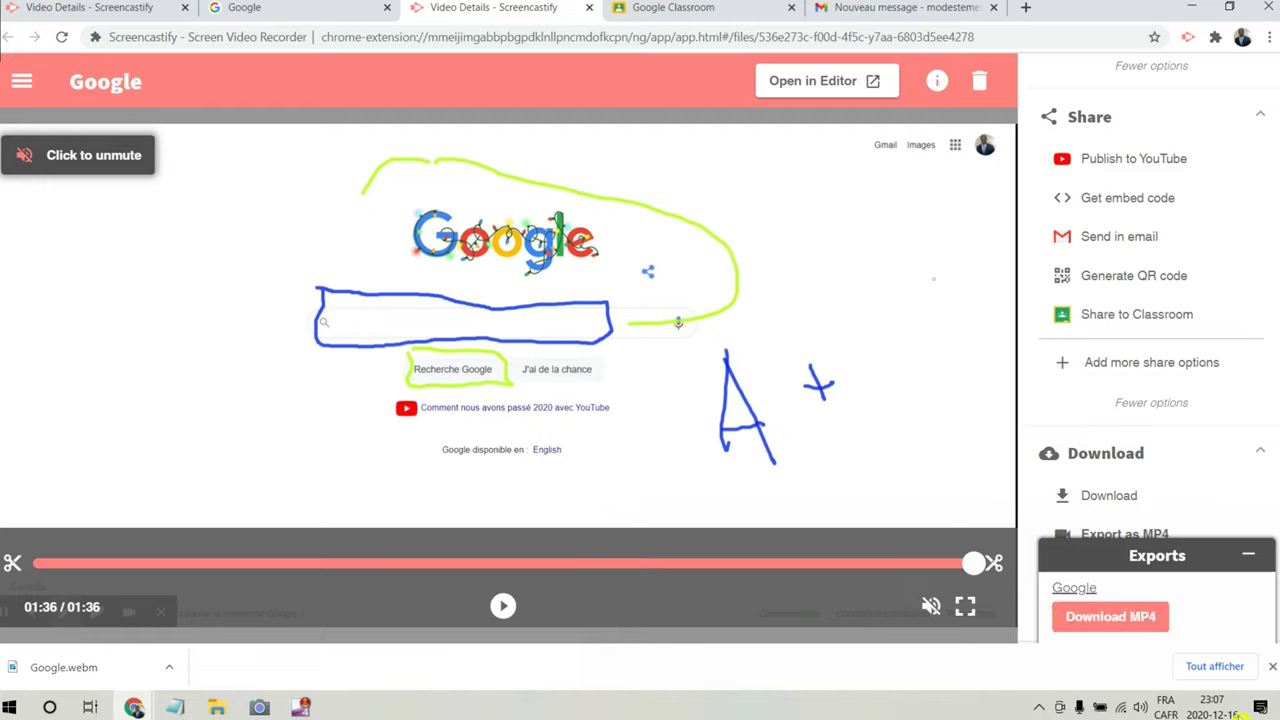
left_click(1089, 632)
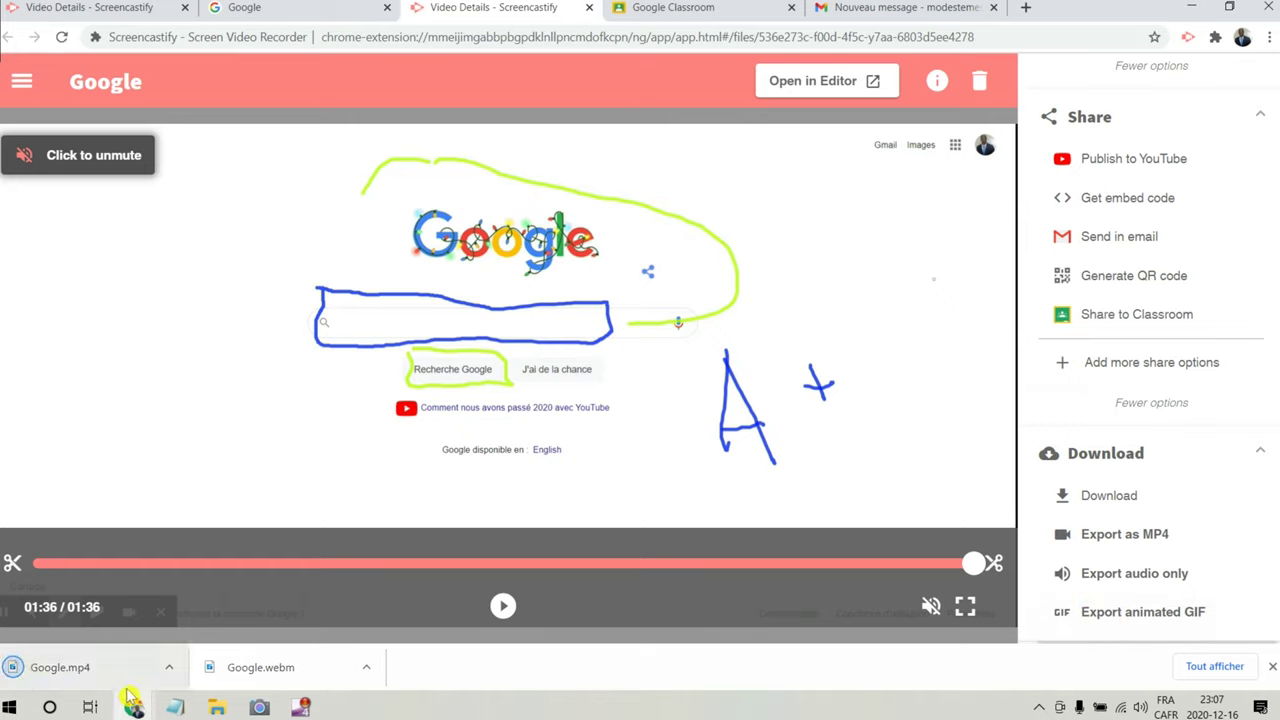
Show Google.mp4 in its download folder, play it briefly in the video player, pause it and close the player
left_click(168, 667)
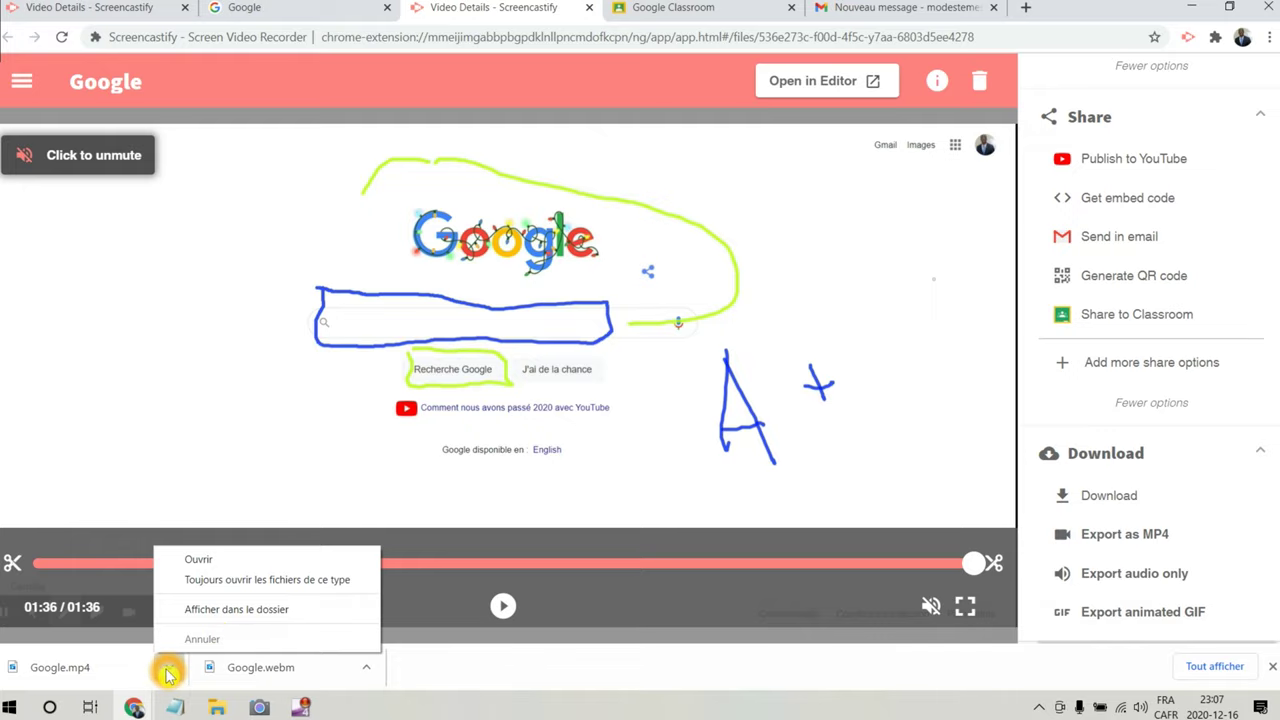
left_click(235, 612)
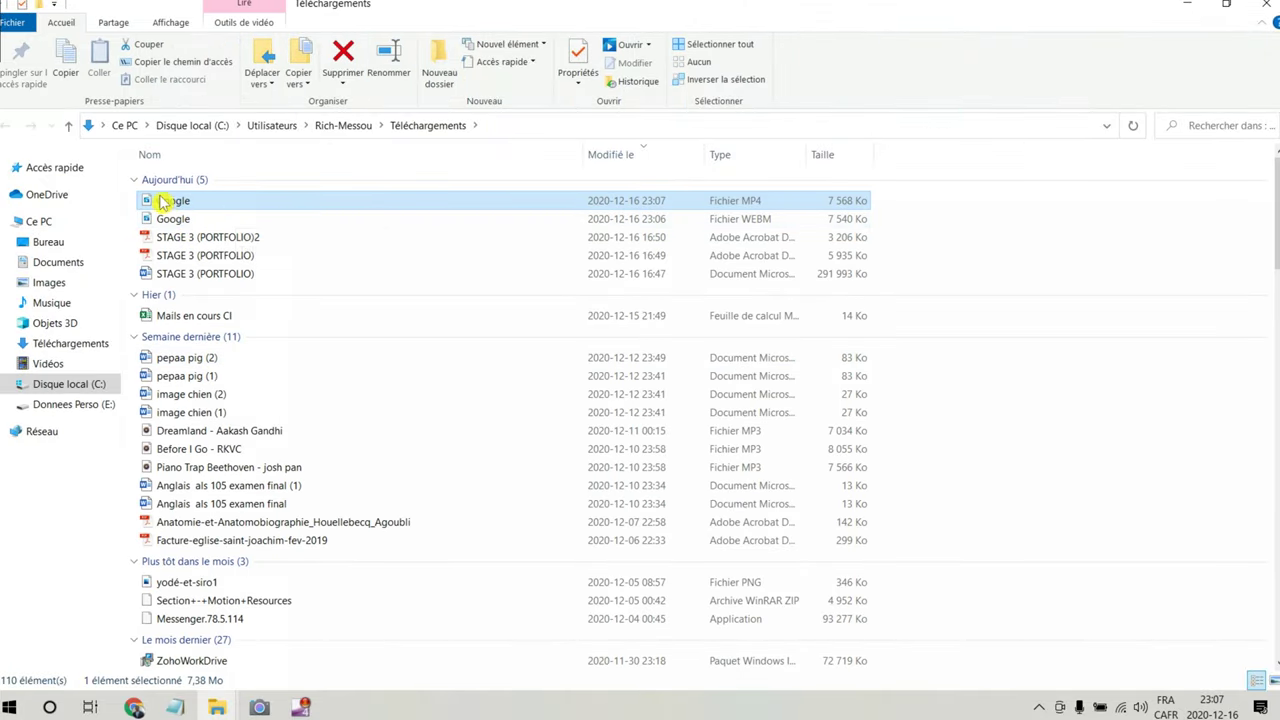
double_click(163, 201)
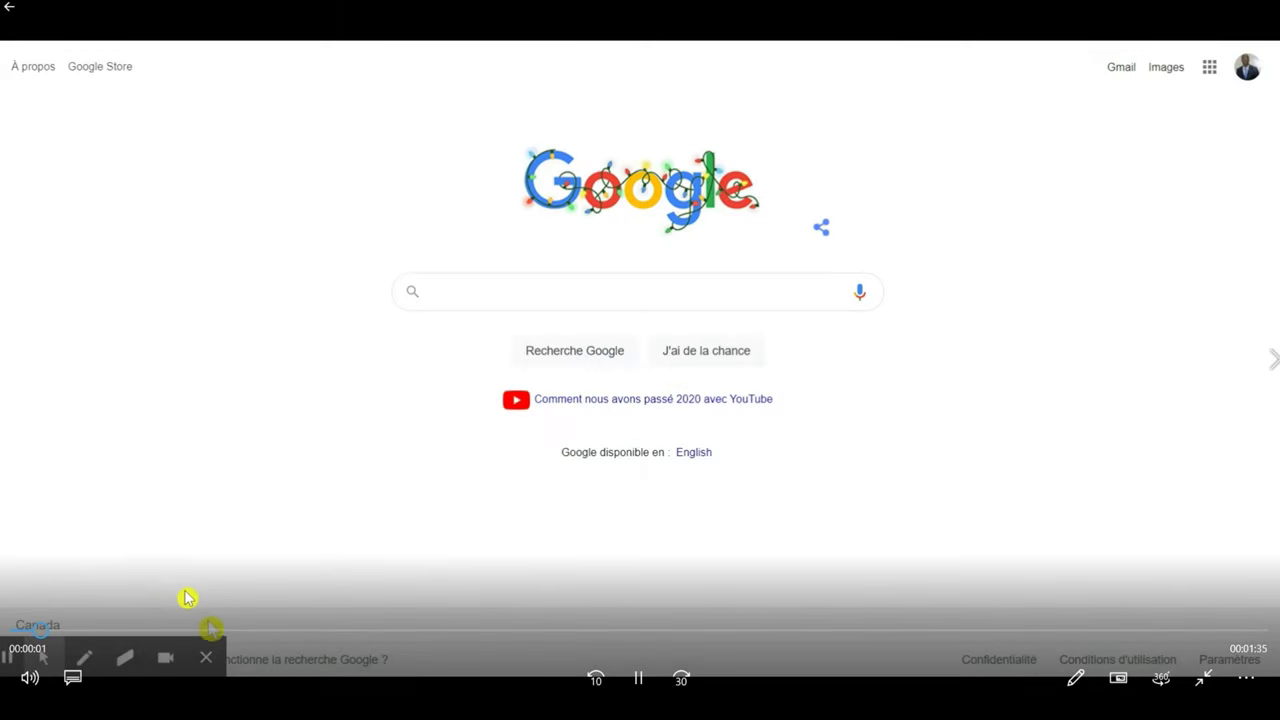
left_click(640, 680)
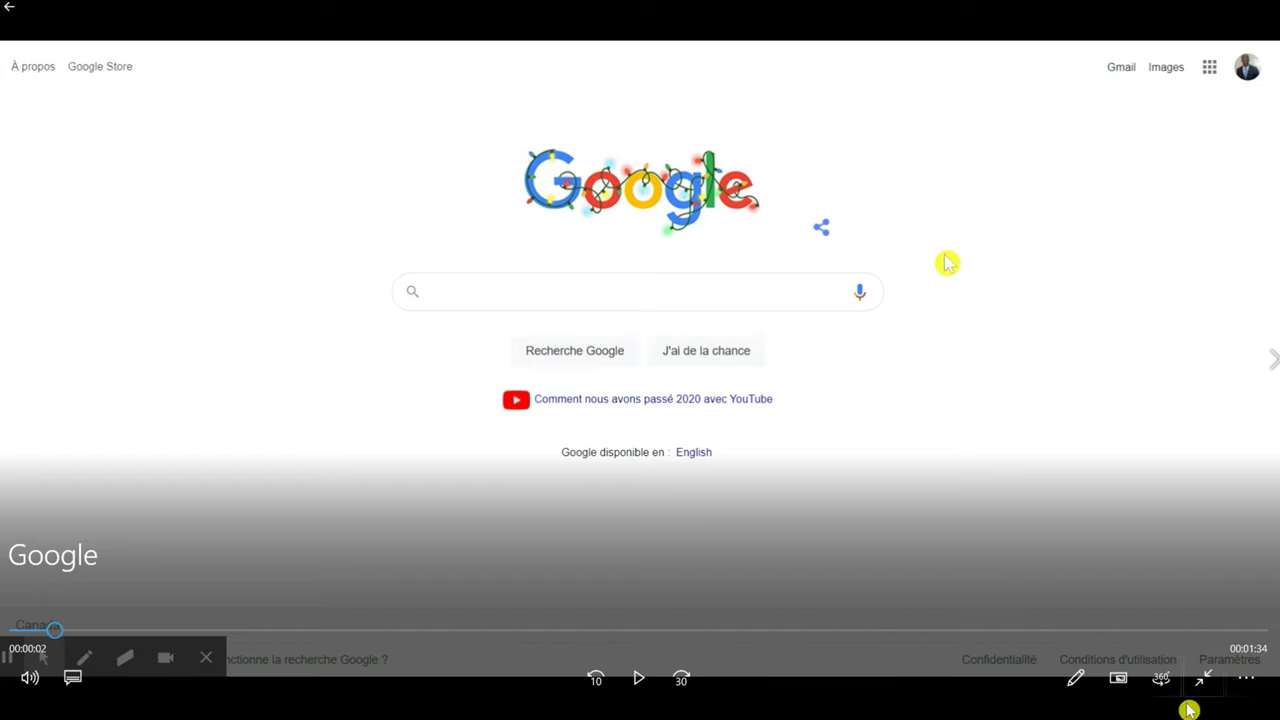
left_click(1203, 678)
left_click(1262, 12)
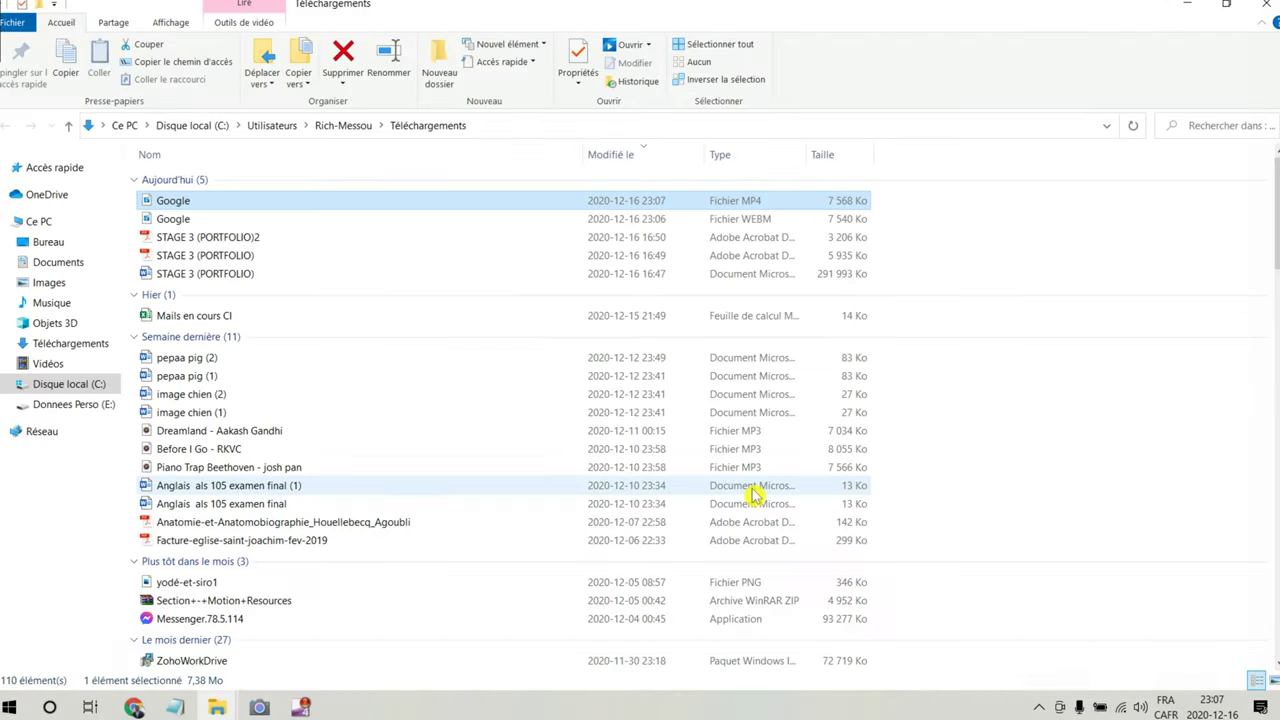
Return to the recording's Screencastify page and export only its audio as MP3
mouse_move(134, 705)
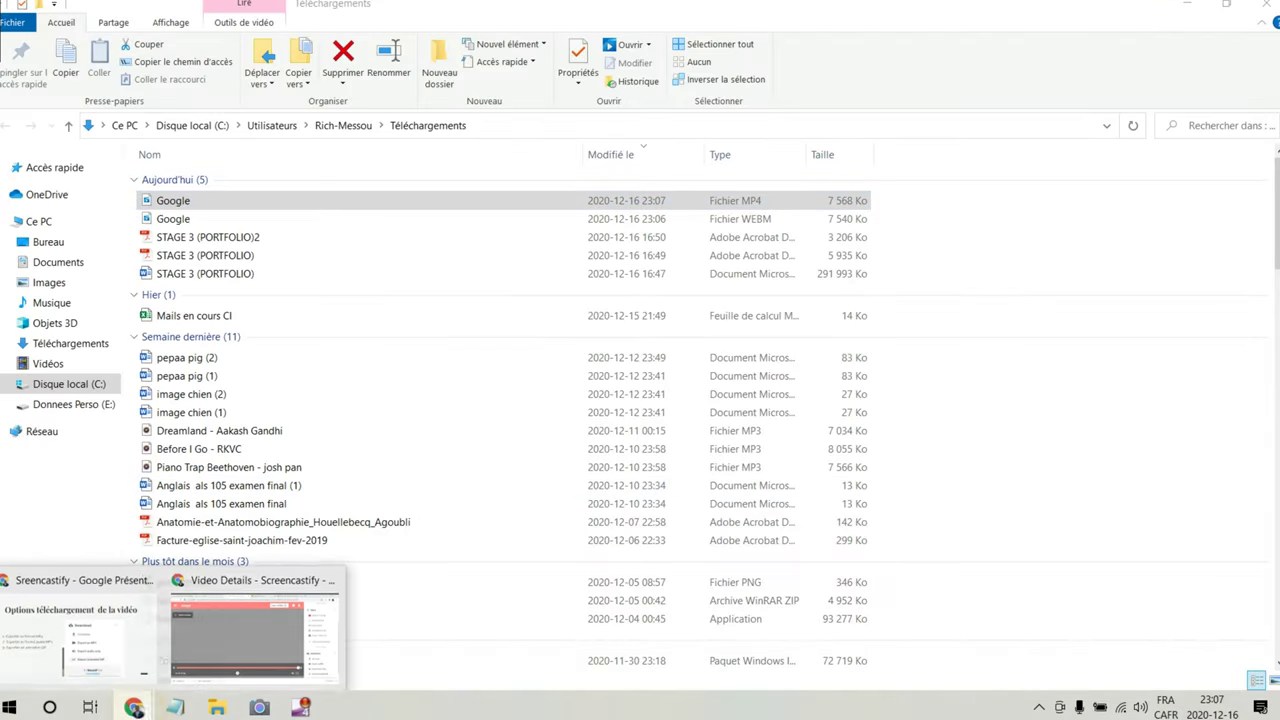
left_click(210, 661)
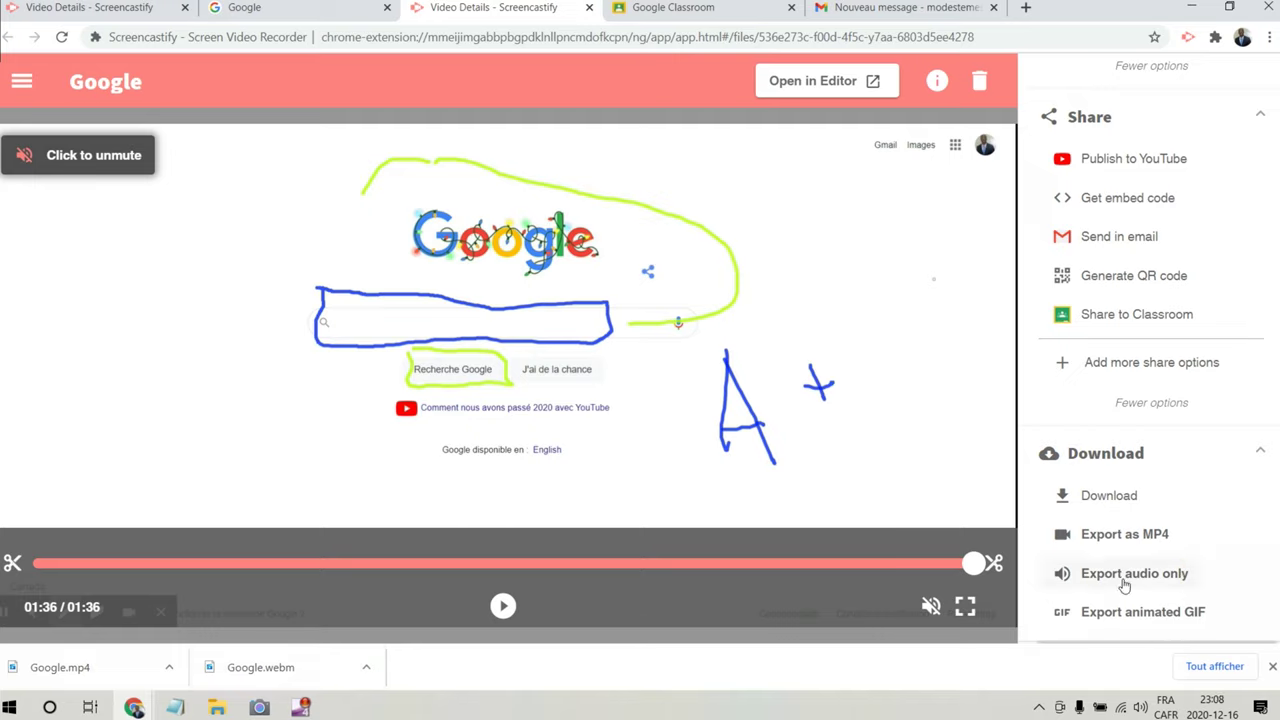
left_click(1072, 580)
left_click(1086, 583)
left_click(1090, 580)
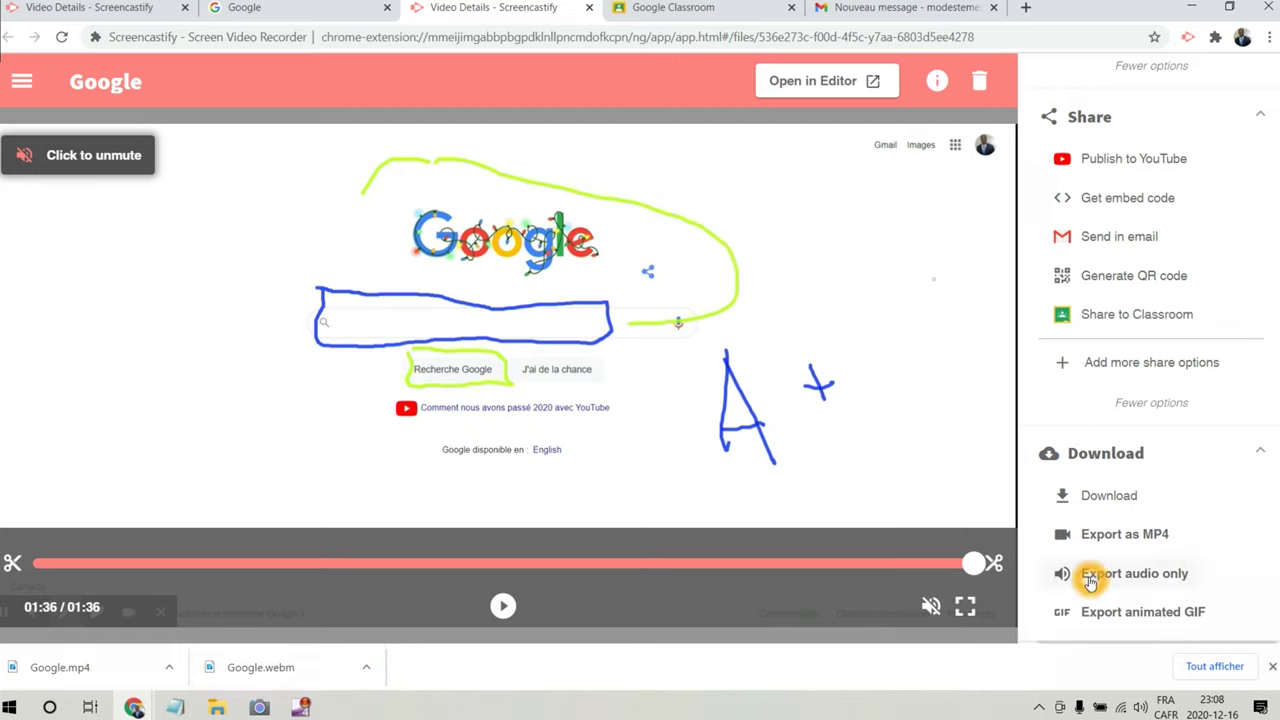
left_click(1090, 580)
left_click(1092, 580)
left_click(1100, 580)
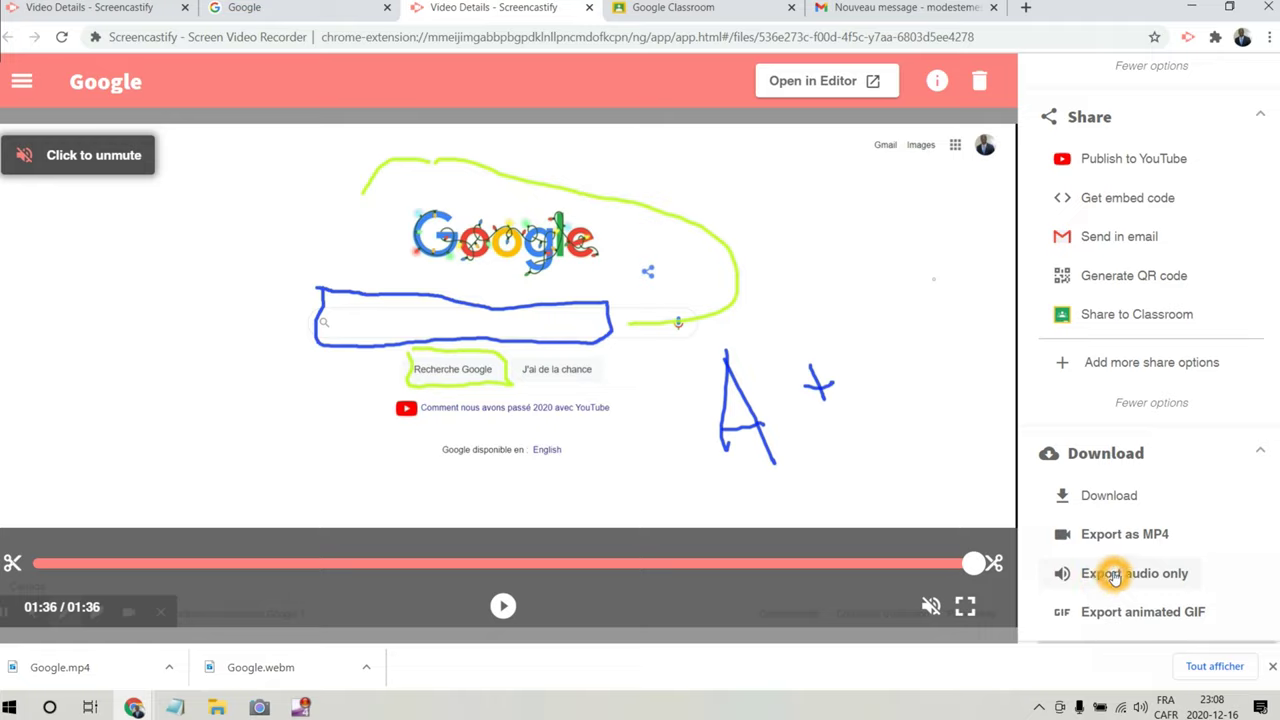
left_click(1115, 577)
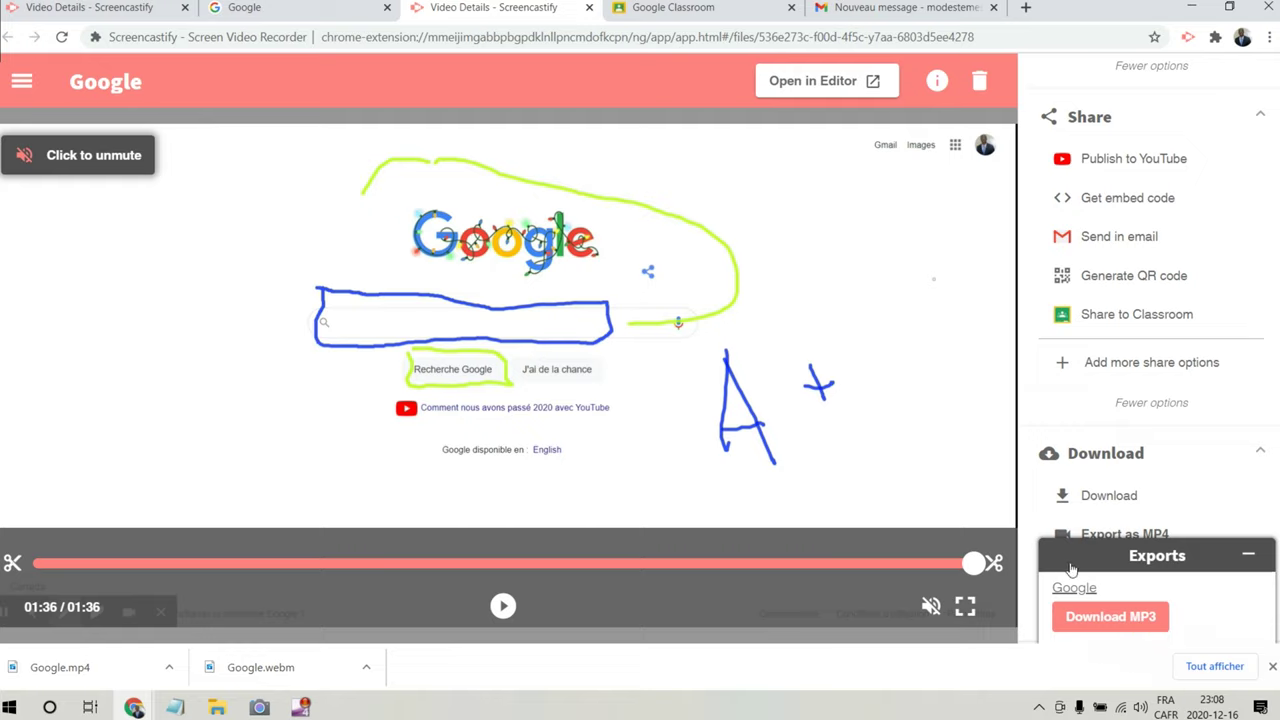
Download the exported MP3, open it in the music player and close the player
left_click(1112, 618)
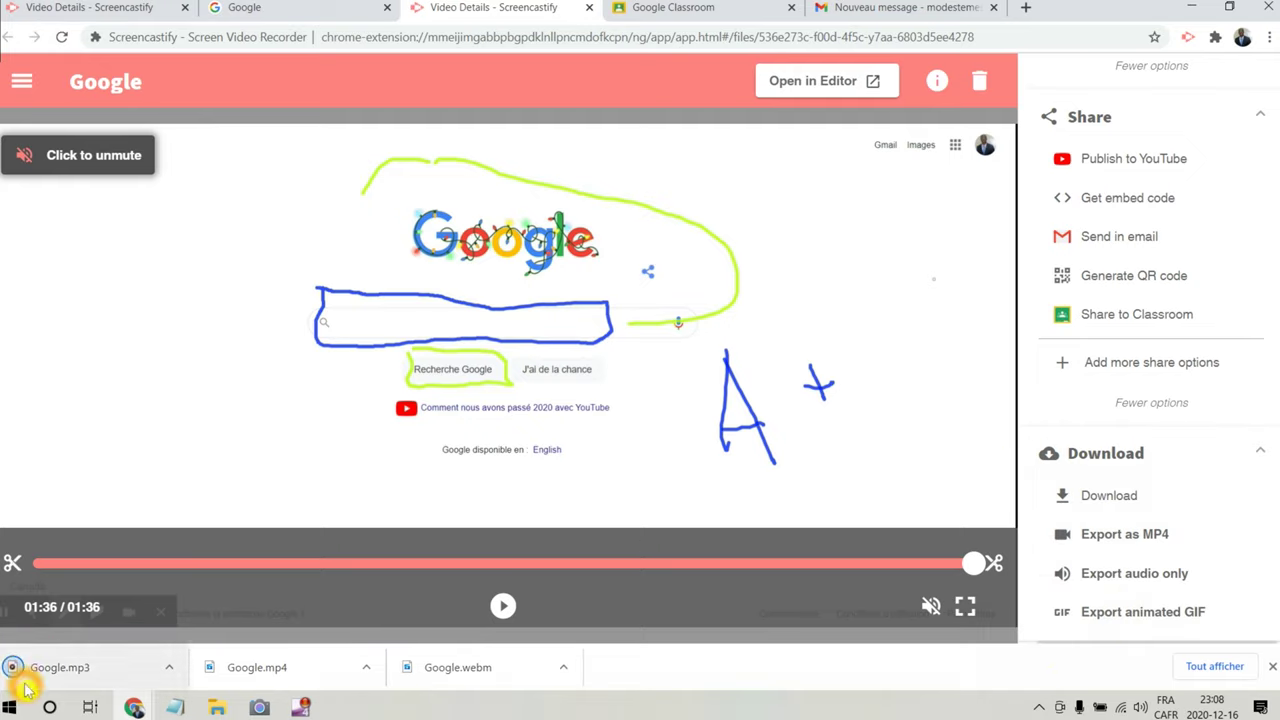
left_click(77, 678)
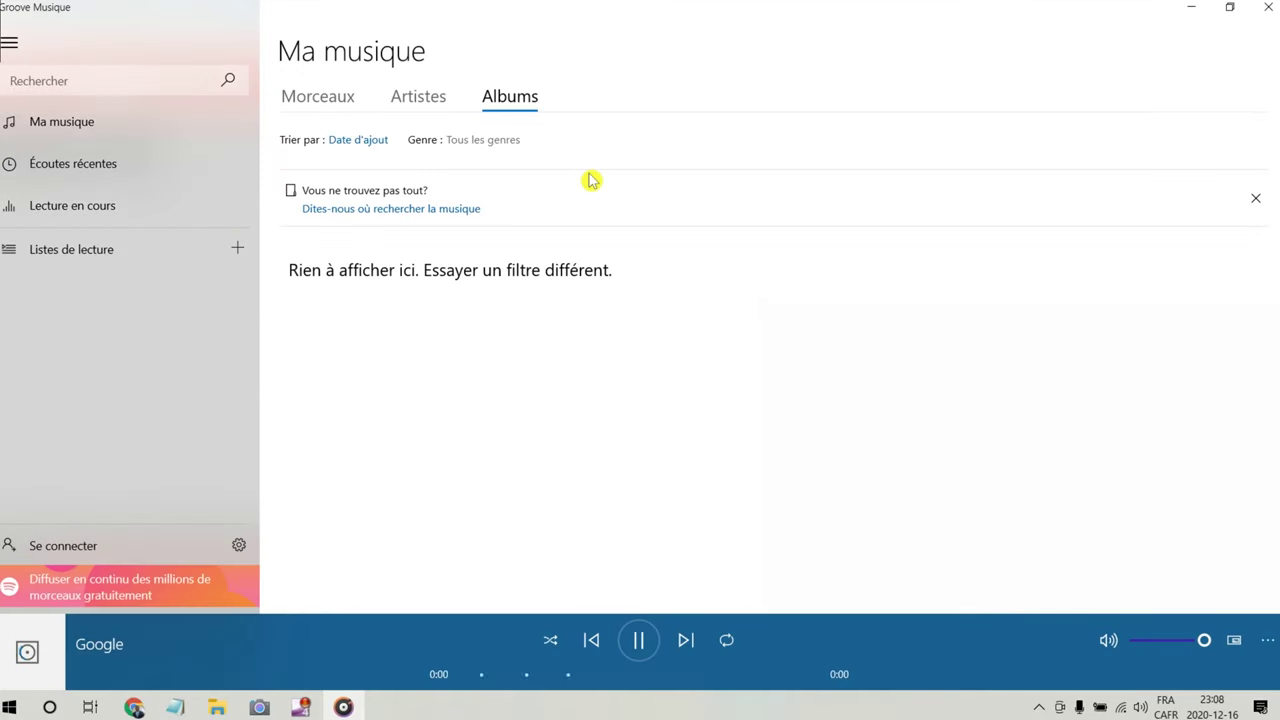
left_click(1273, 11)
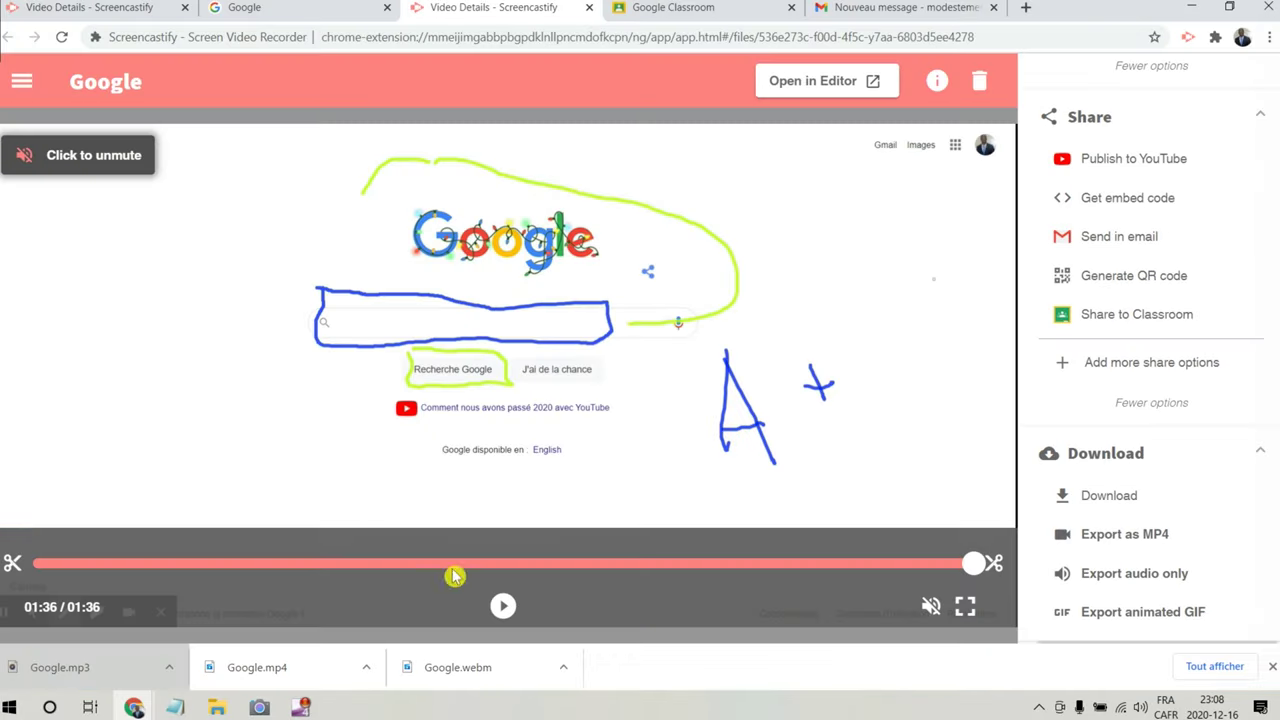
Export the recording as an animated GIF reduced to 556×272 px and download the file
scroll(1240, 510, "down", 1)
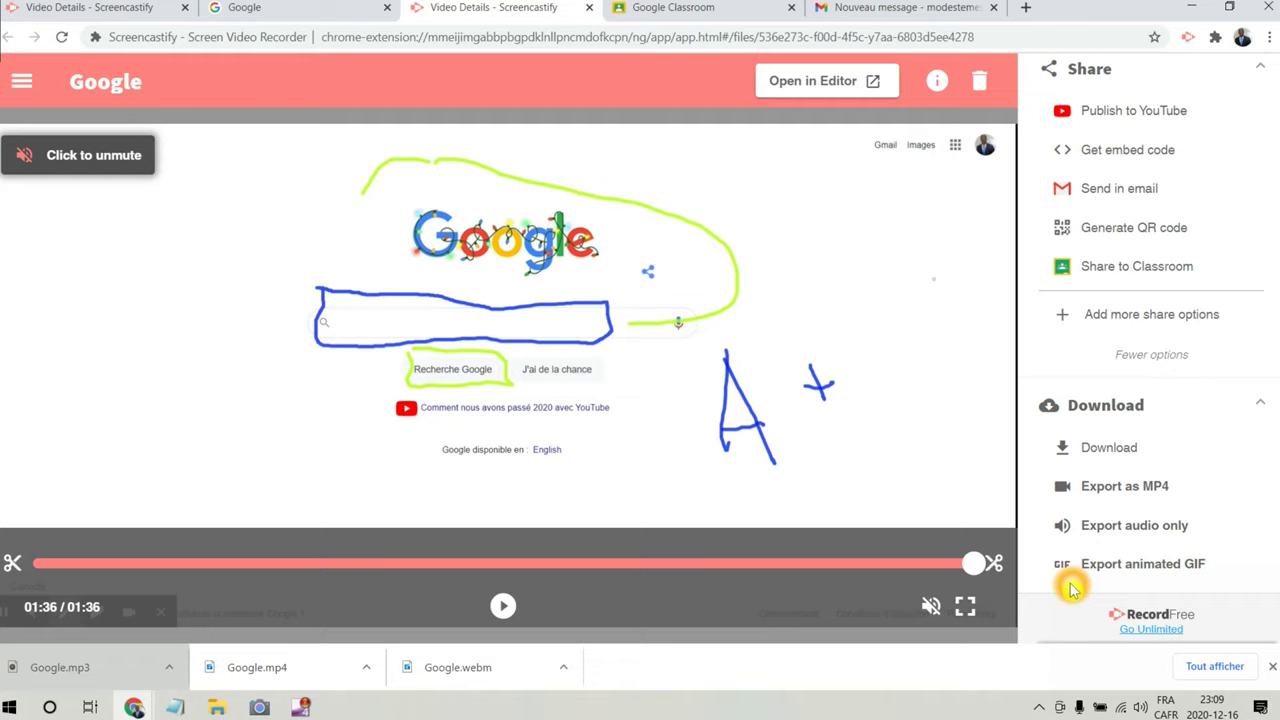
left_click(1122, 572)
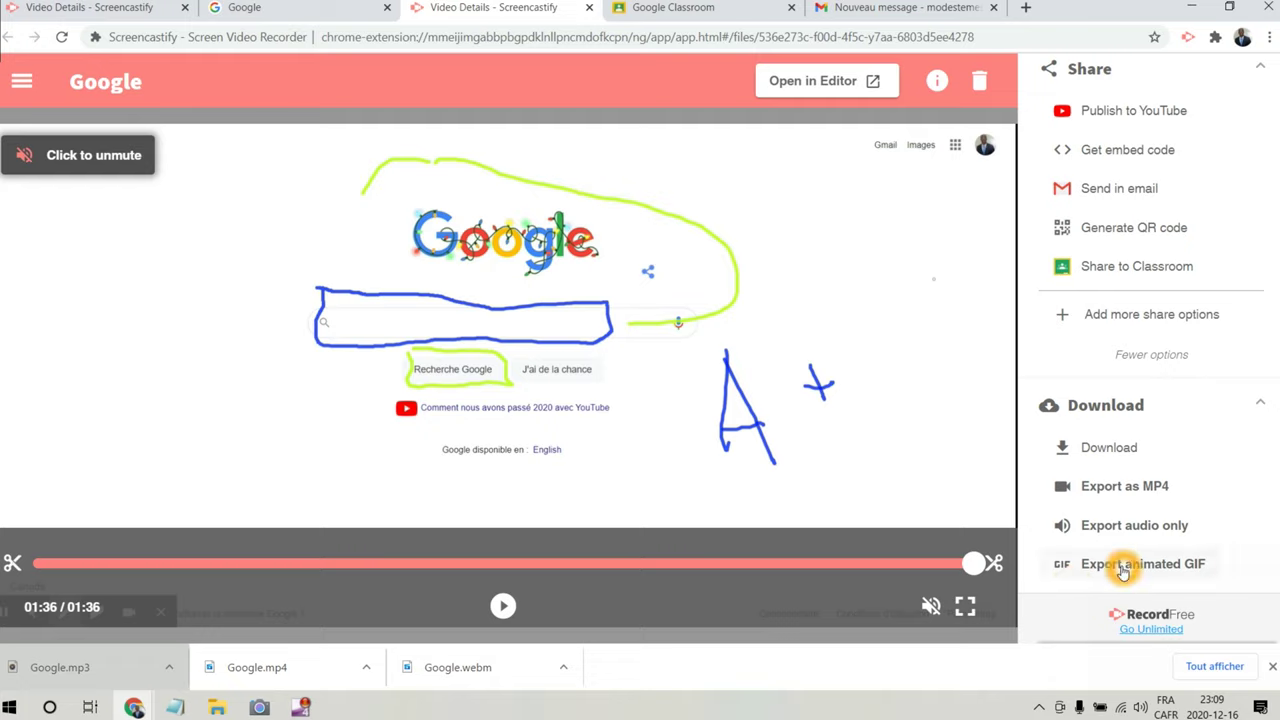
left_click(1122, 570)
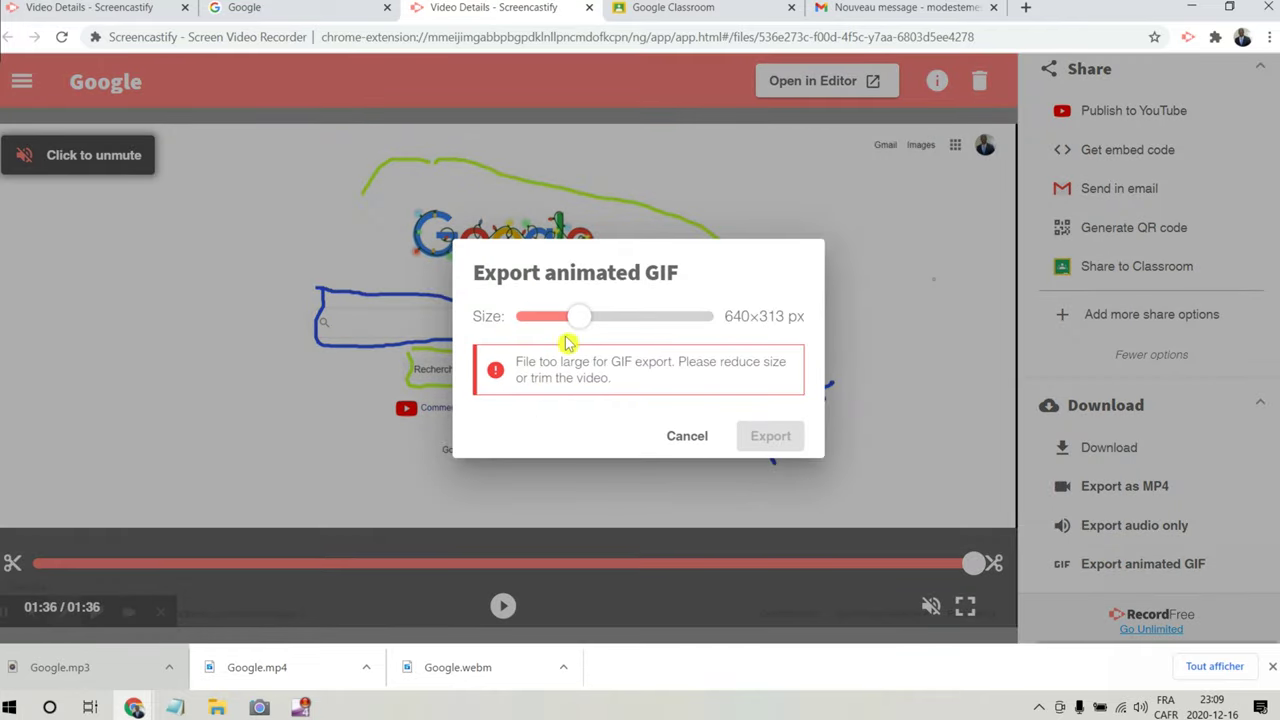
mouse_move(585, 318)
left_mouse_down()
mouse_move(621, 311)
mouse_move(557, 303)
mouse_move(570, 316)
mouse_move(678, 322)
mouse_move(575, 333)
left_mouse_up()
left_click(580, 349)
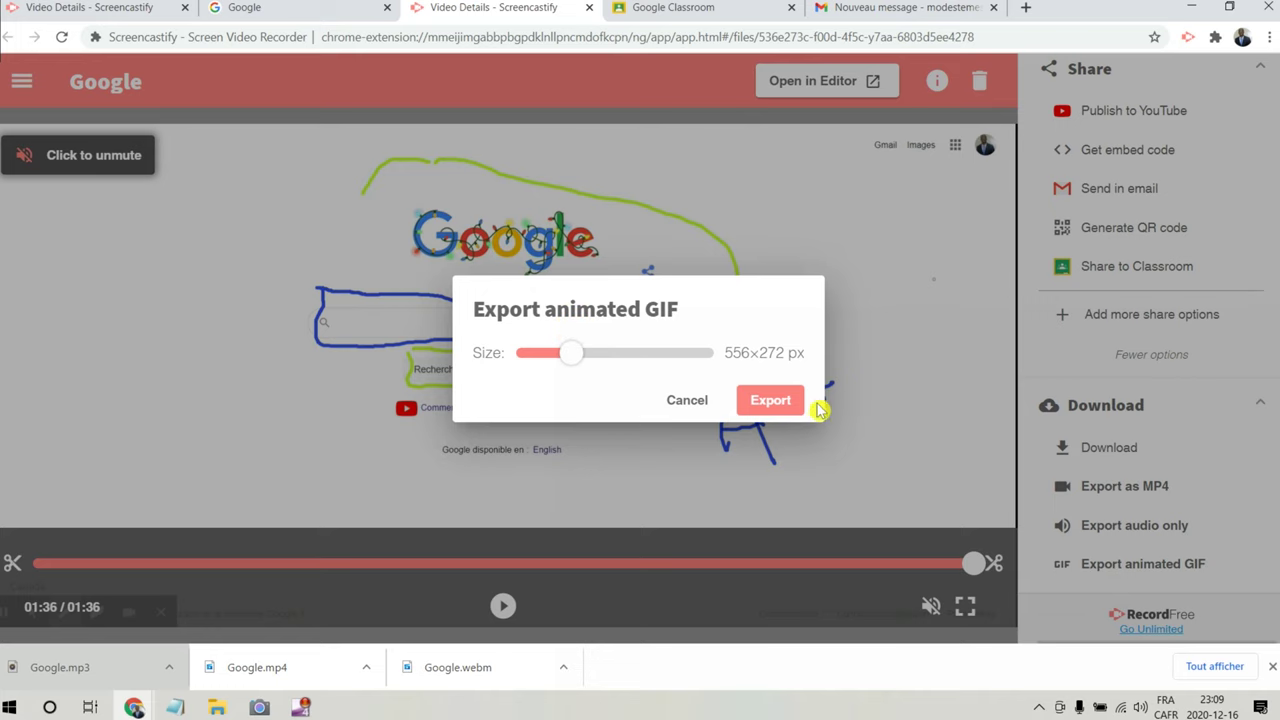
left_click(780, 400)
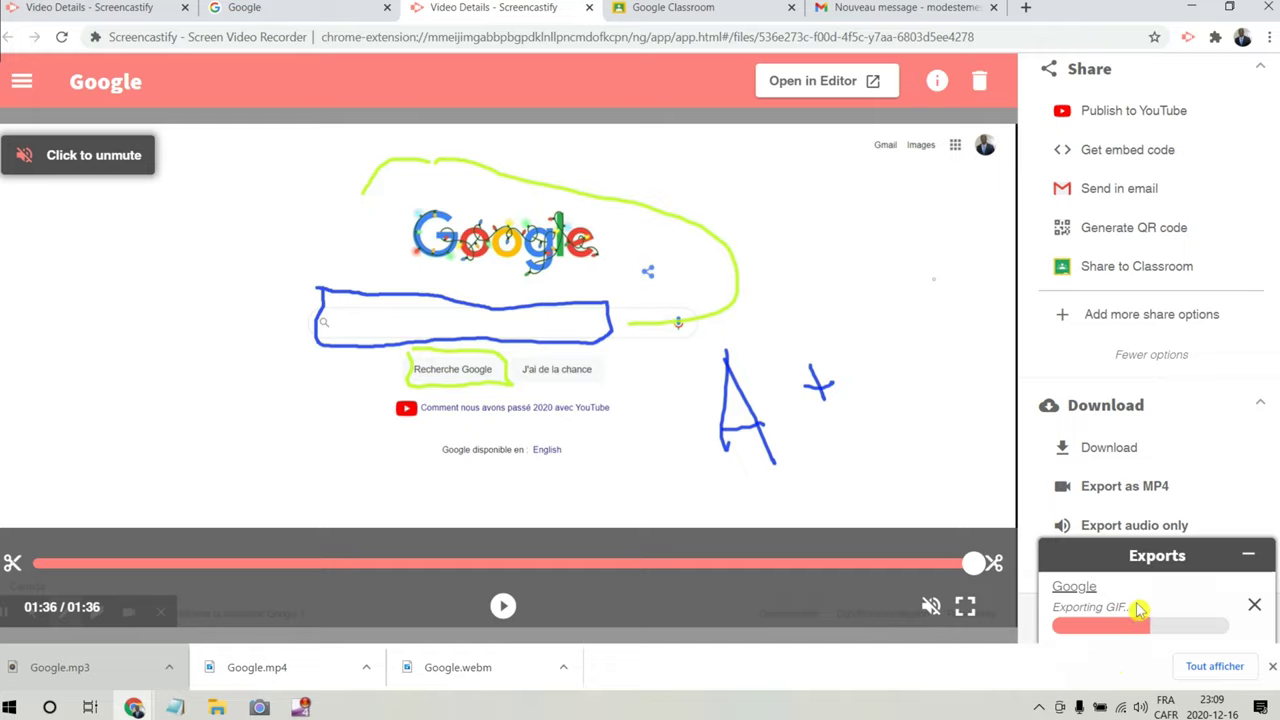
left_click(1106, 620)
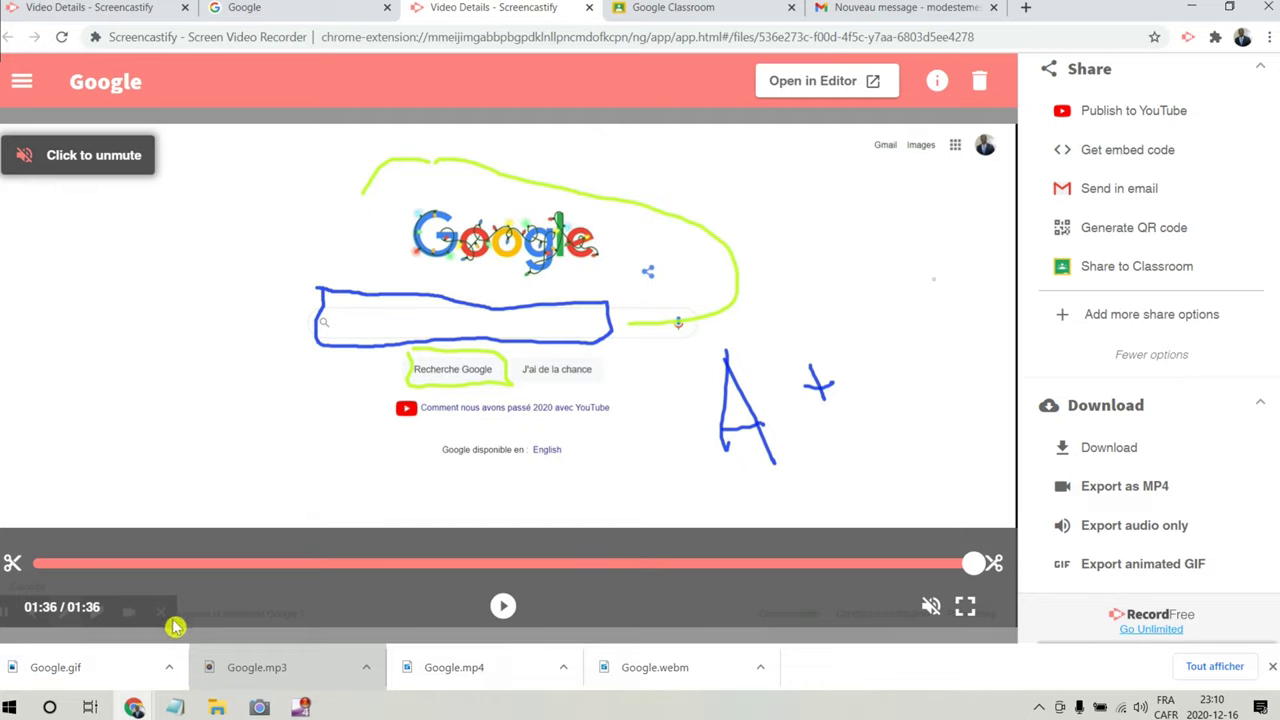
Show Google.gif in its download folder, open it in Photos, and shrink and reposition the viewer window over the folder
left_click(170, 677)
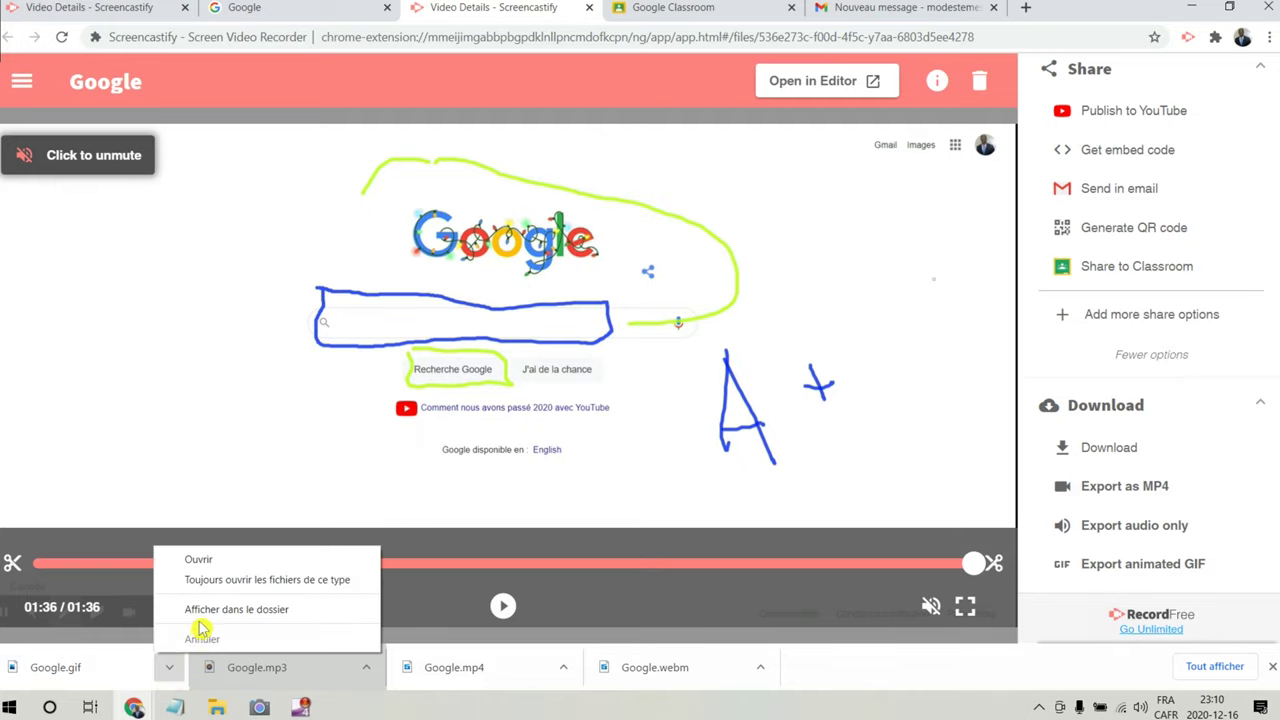
left_click(362, 612)
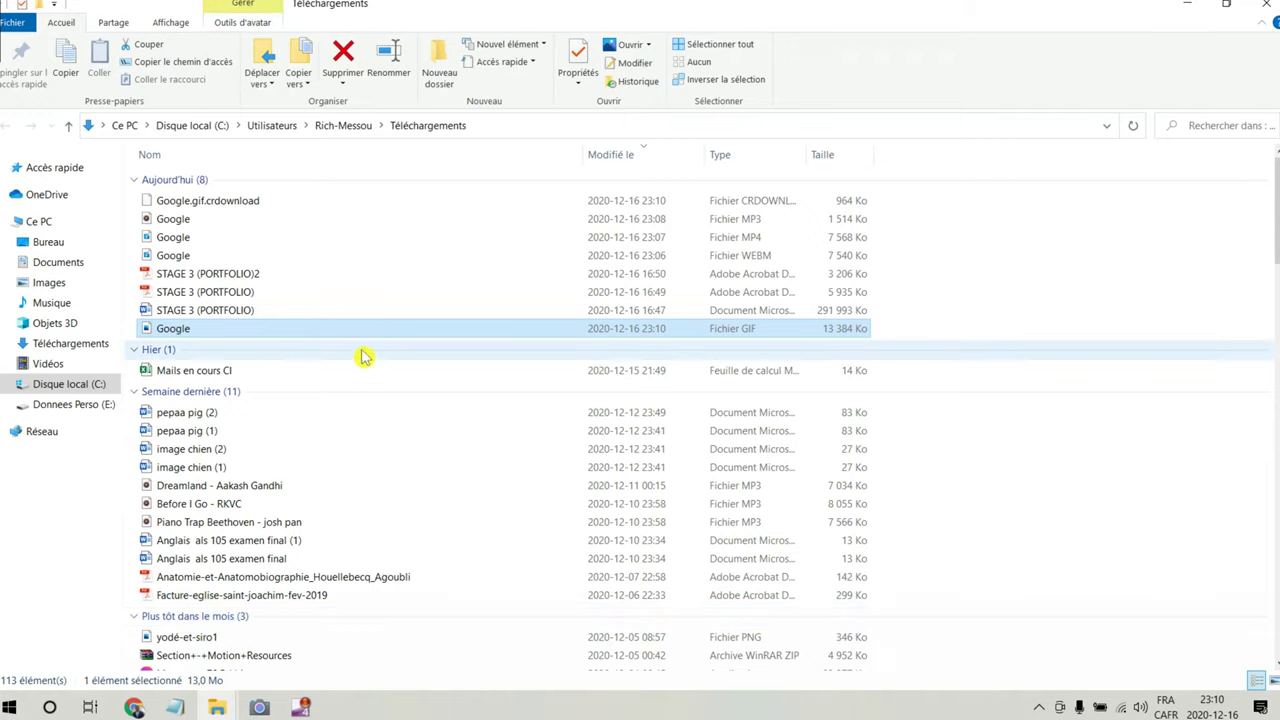
double_click(181, 333)
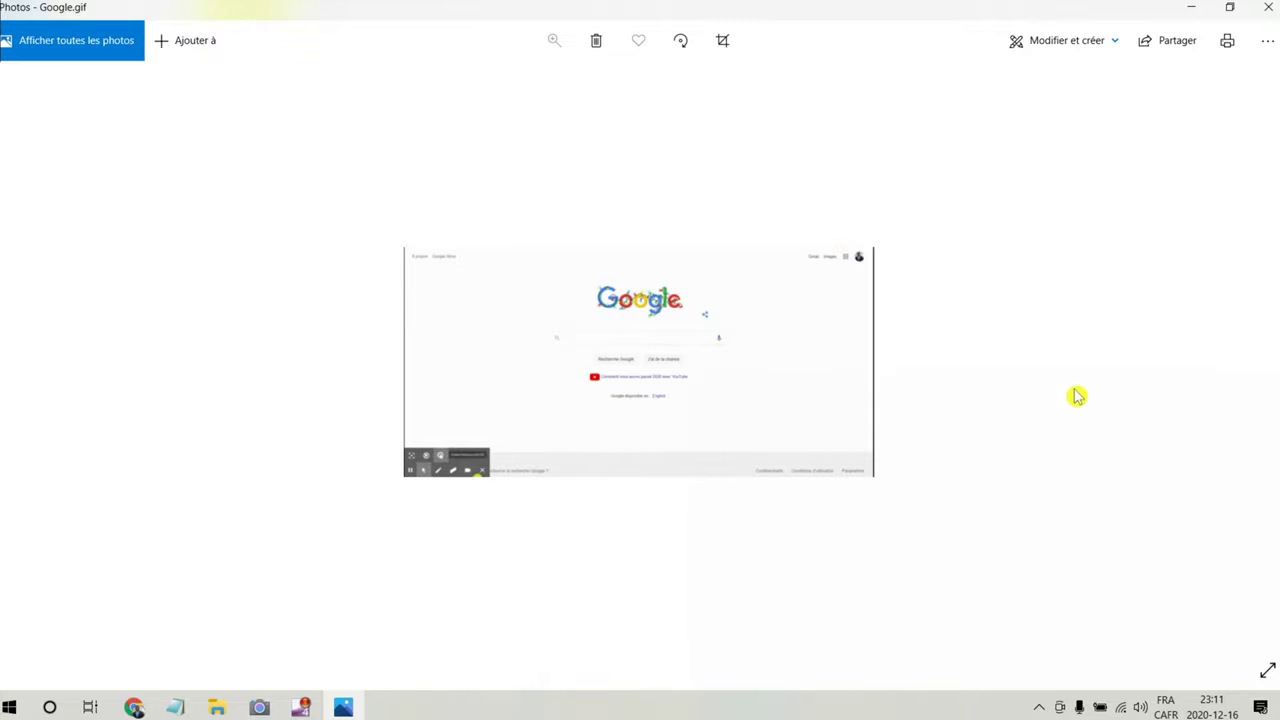
left_click(1231, 12)
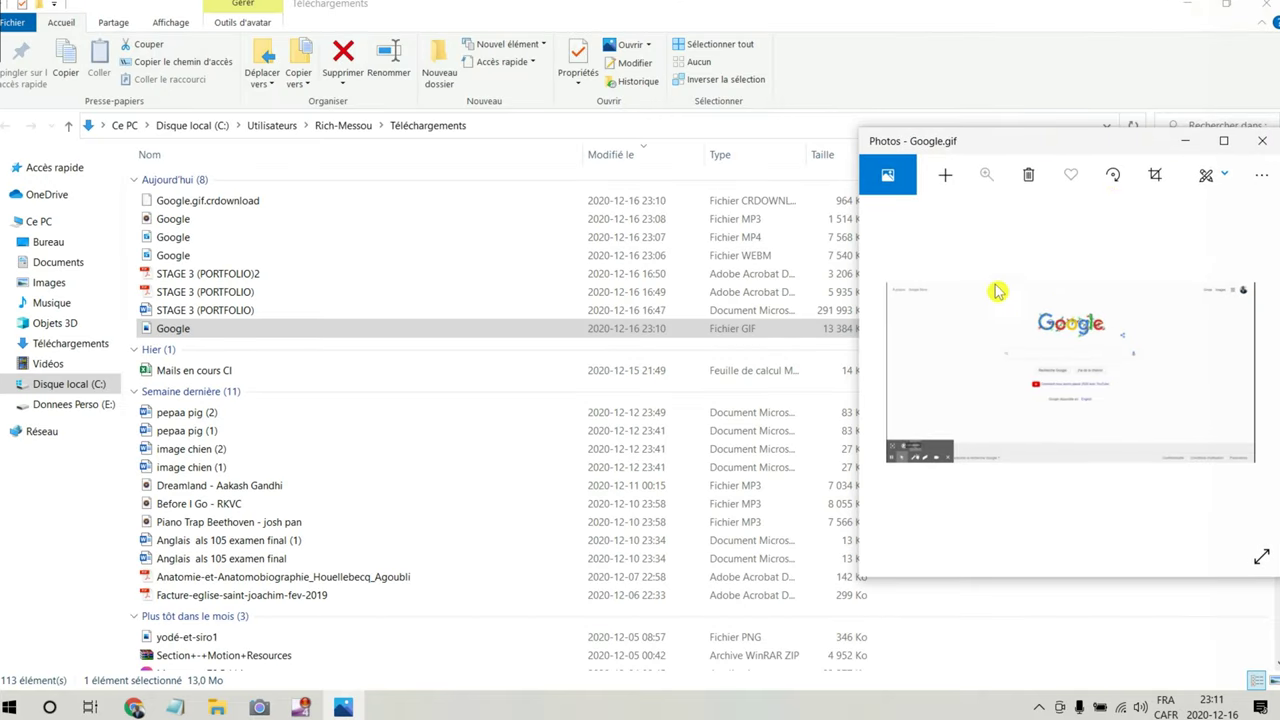
left_click_drag(1090, 147, 752, 120)
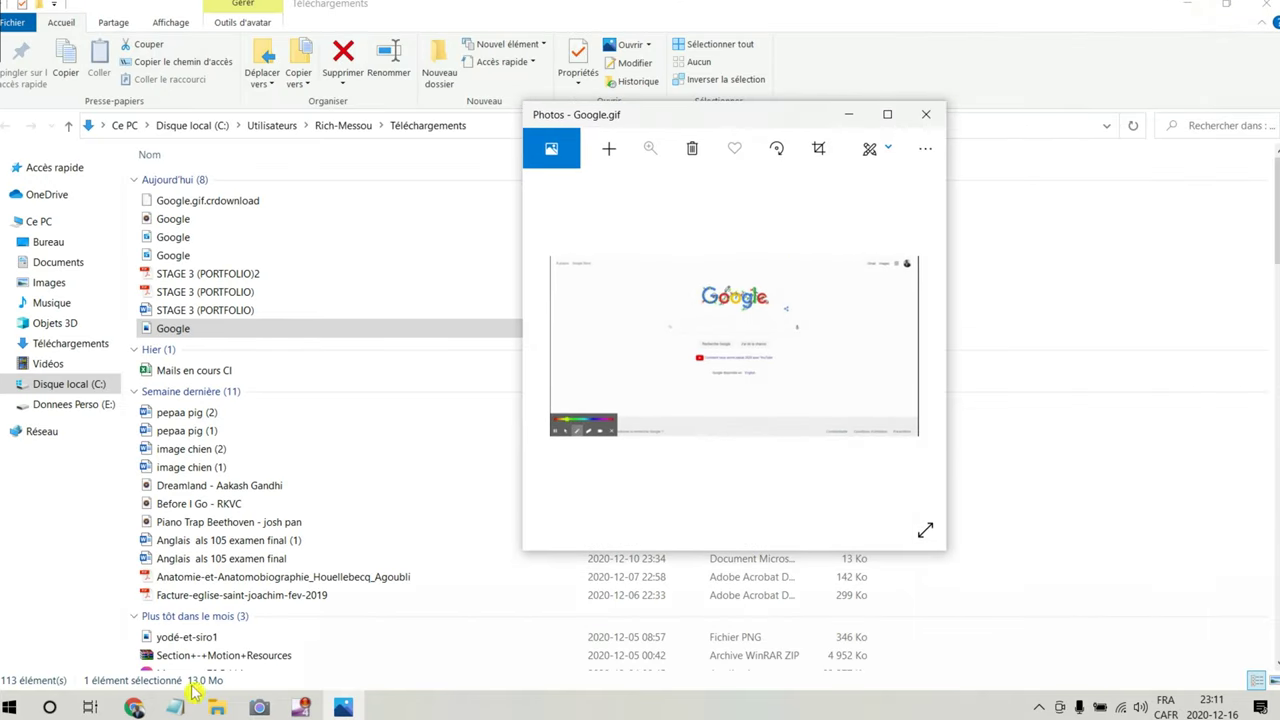
Return to the recording's Screencastify details page and pause its playback
mouse_move(134, 707)
left_click(206, 632)
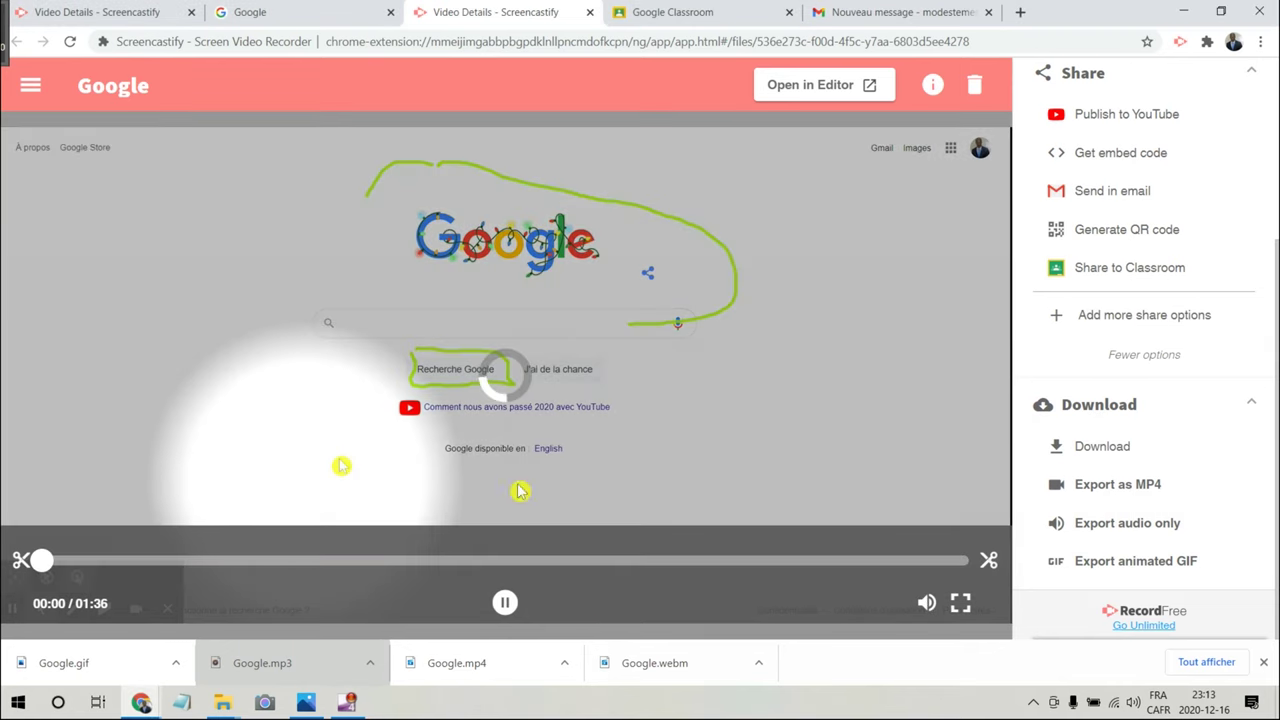
left_click(420, 463)
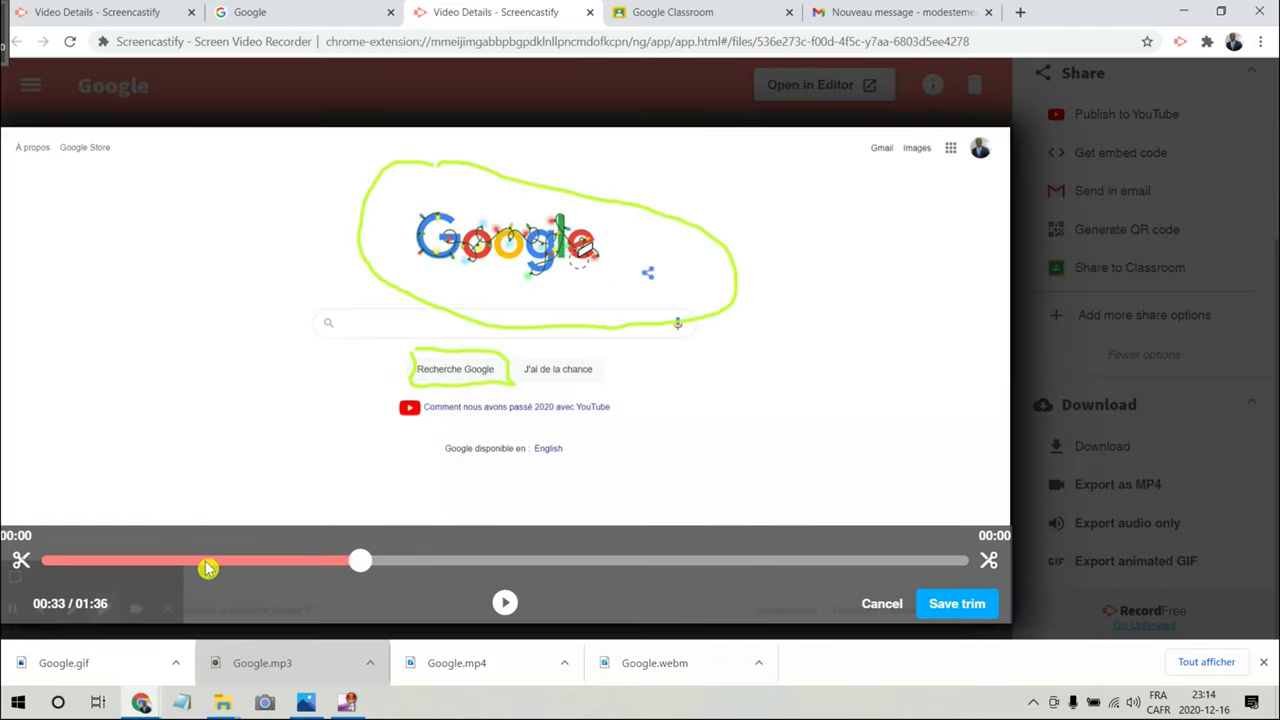
Scrub the recording's trim timeline through to its end, and place the playhead at 01:08
mouse_move(371, 558)
left_mouse_down()
mouse_move(951, 563)
mouse_move(600, 545)
mouse_move(499, 524)
left_mouse_up()
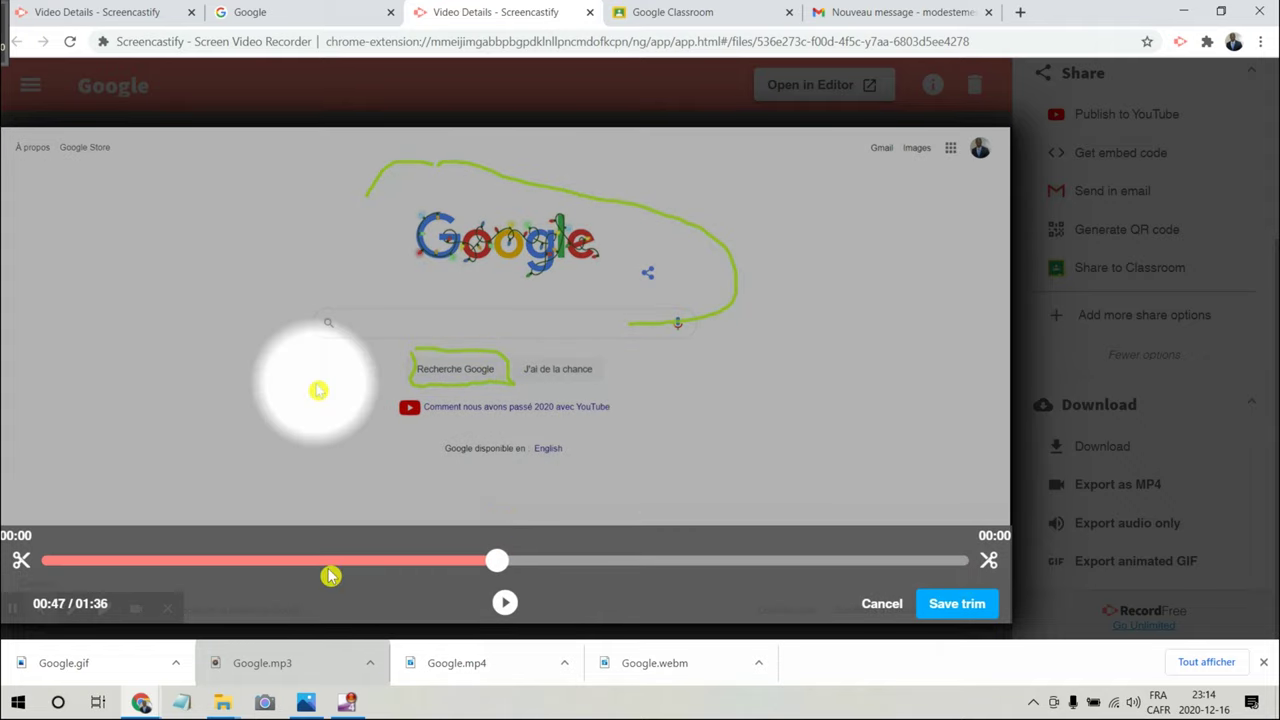
left_click_drag(495, 560, 1068, 586)
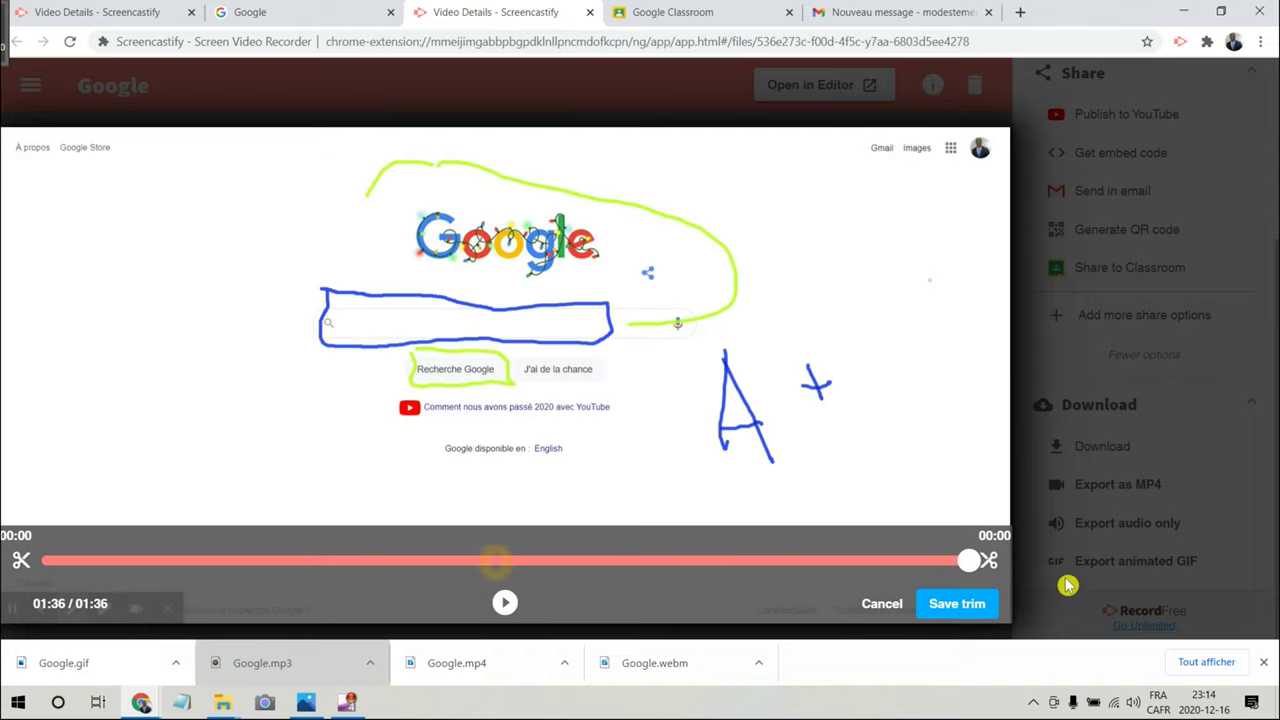
mouse_move(42, 560)
left_mouse_down()
mouse_move(794, 560)
mouse_move(695, 561)
left_mouse_up()
left_click(900, 562)
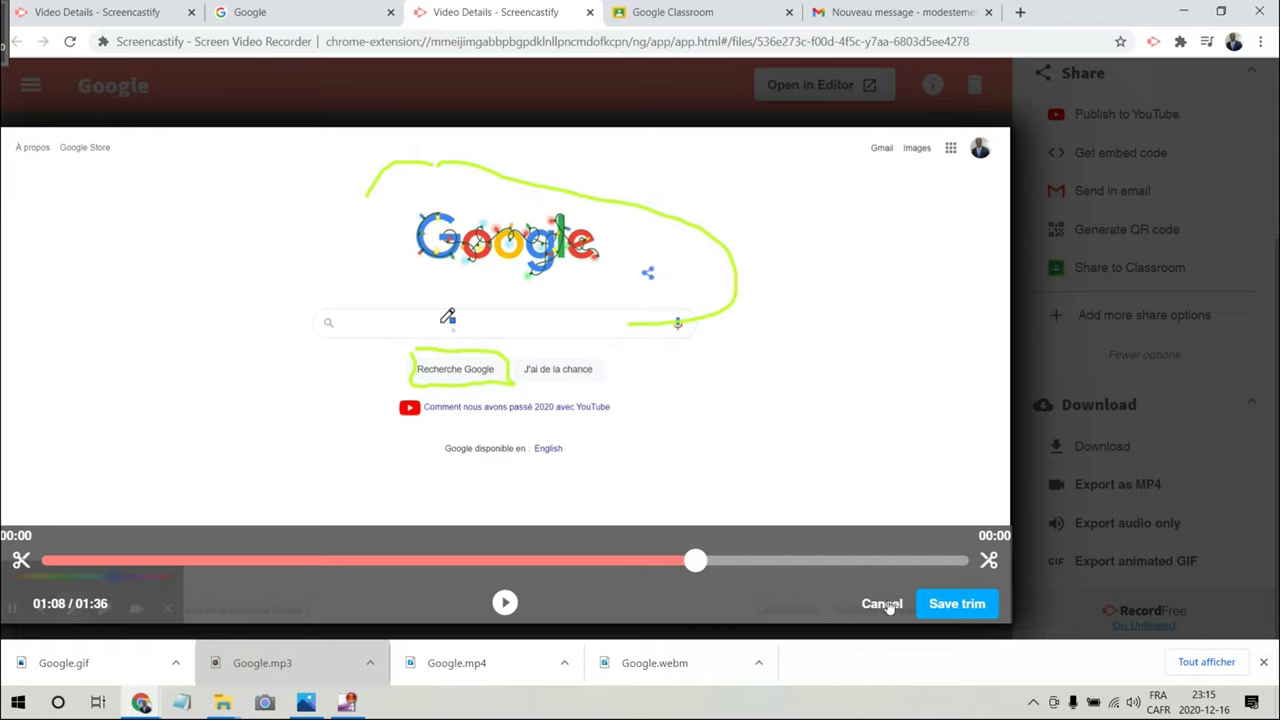
Save the trim, confirm replacing the original video, and pause the reloaded recording
left_click(944, 607)
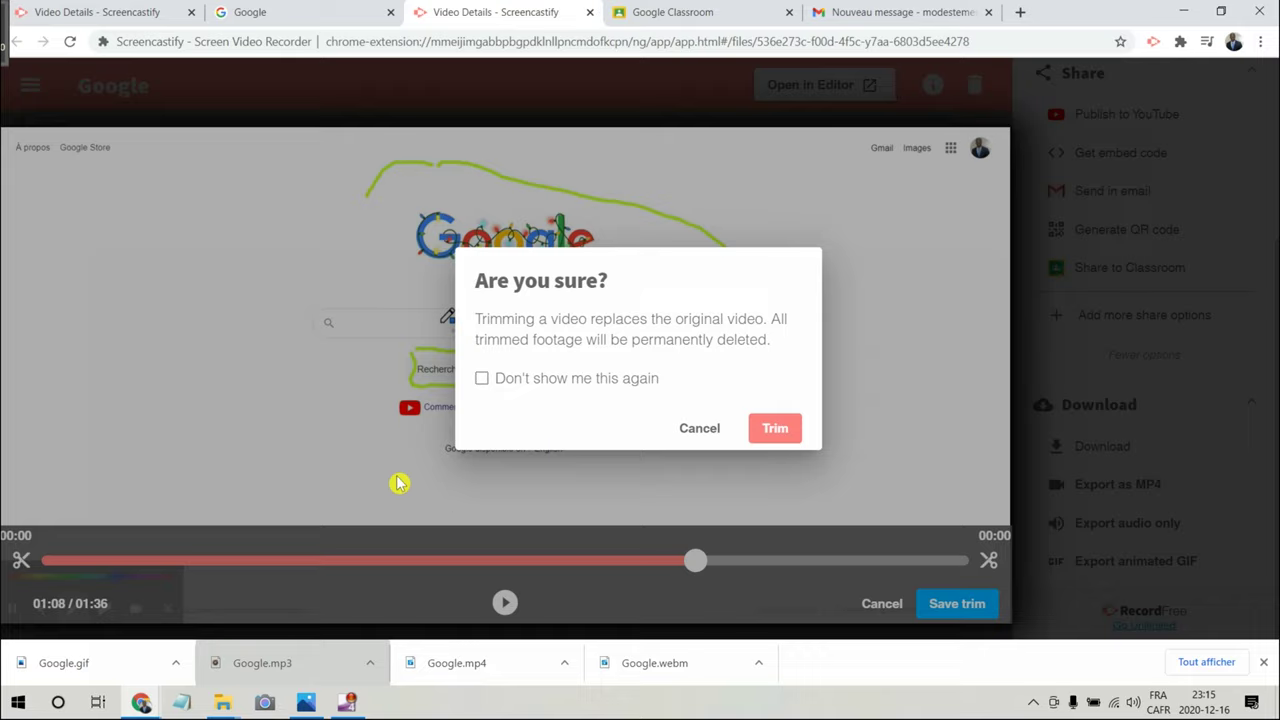
left_click(790, 433)
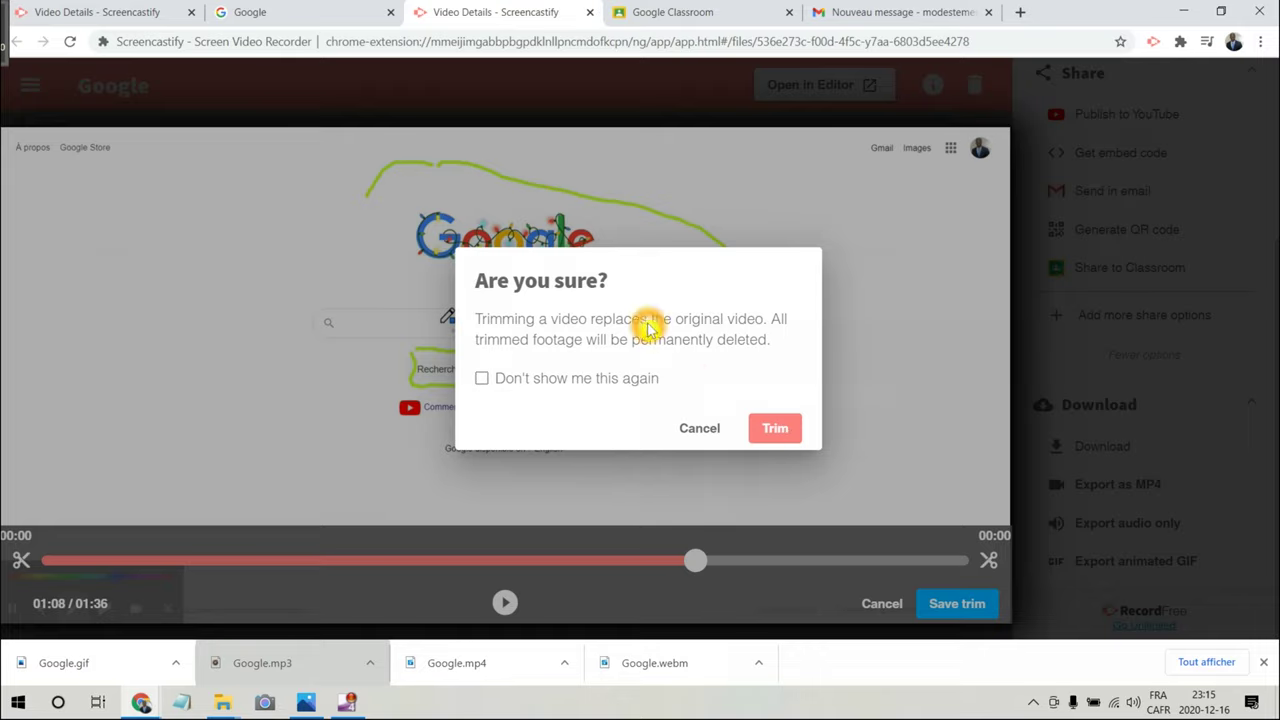
left_click(775, 432)
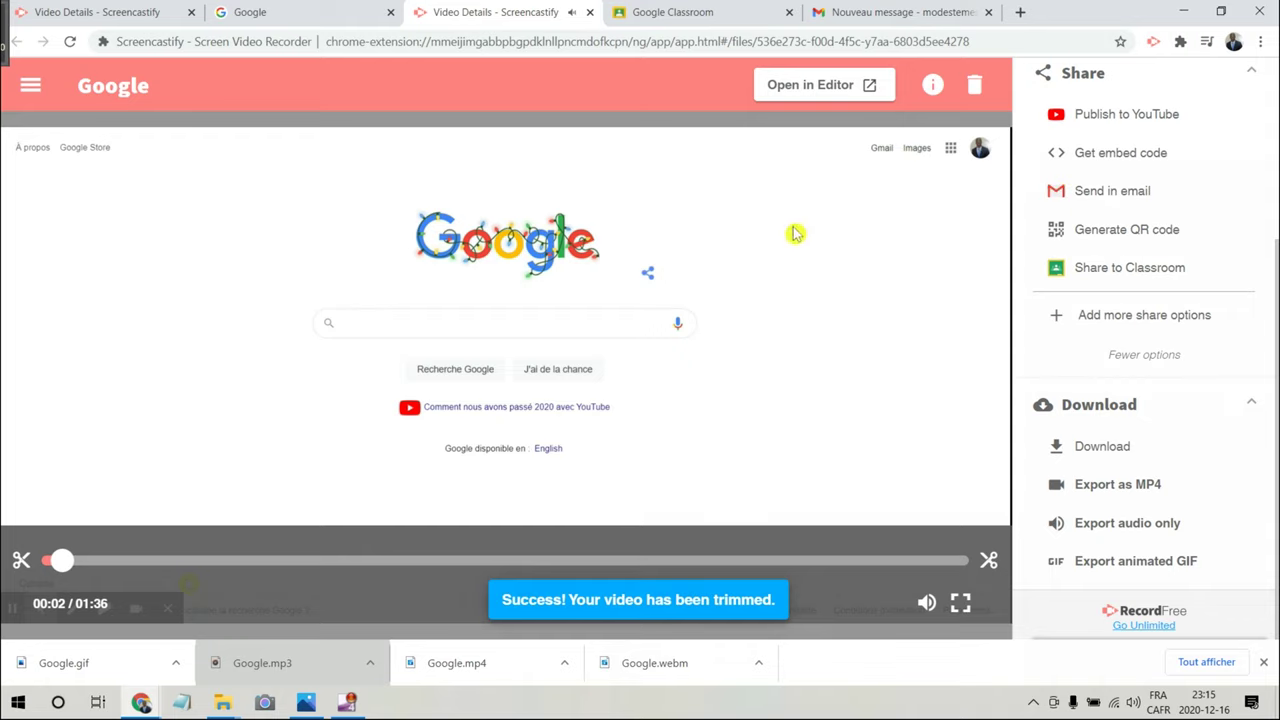
left_click(749, 209)
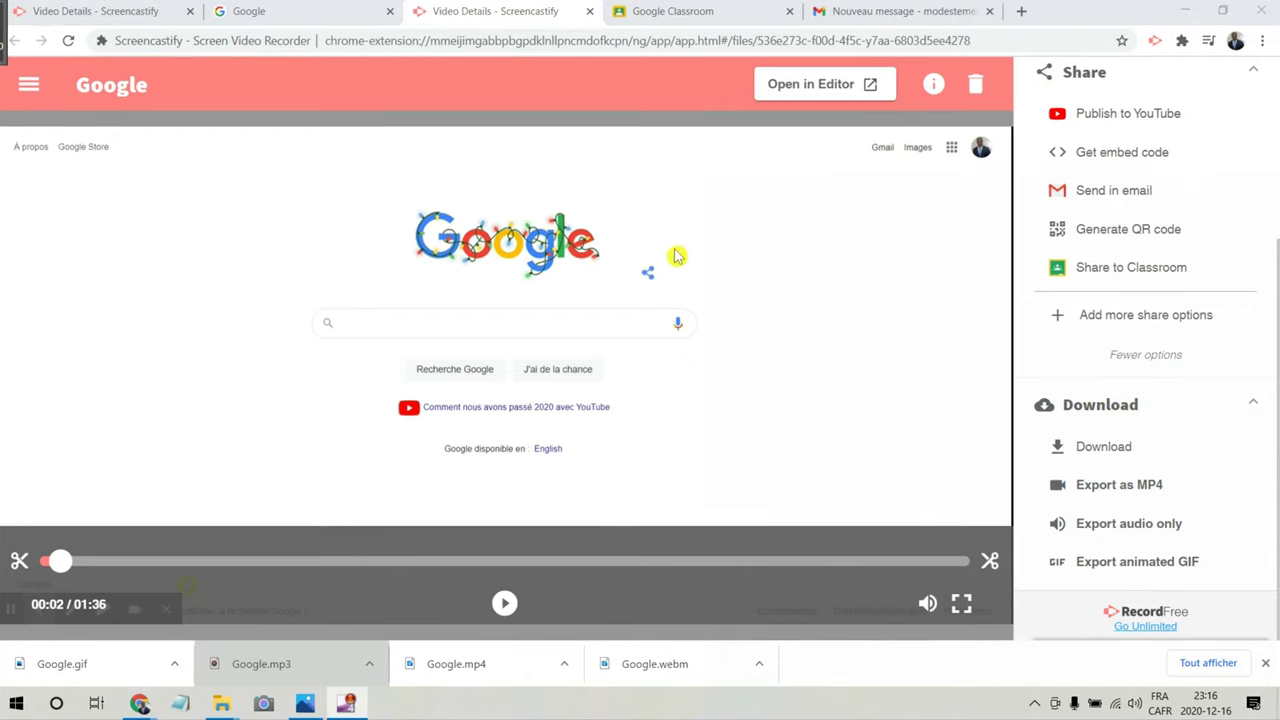
Open the recording in Screencastify's video editor
left_click(805, 87)
left_click(806, 89)
left_click(815, 90)
left_click(838, 86)
left_click(607, 462)
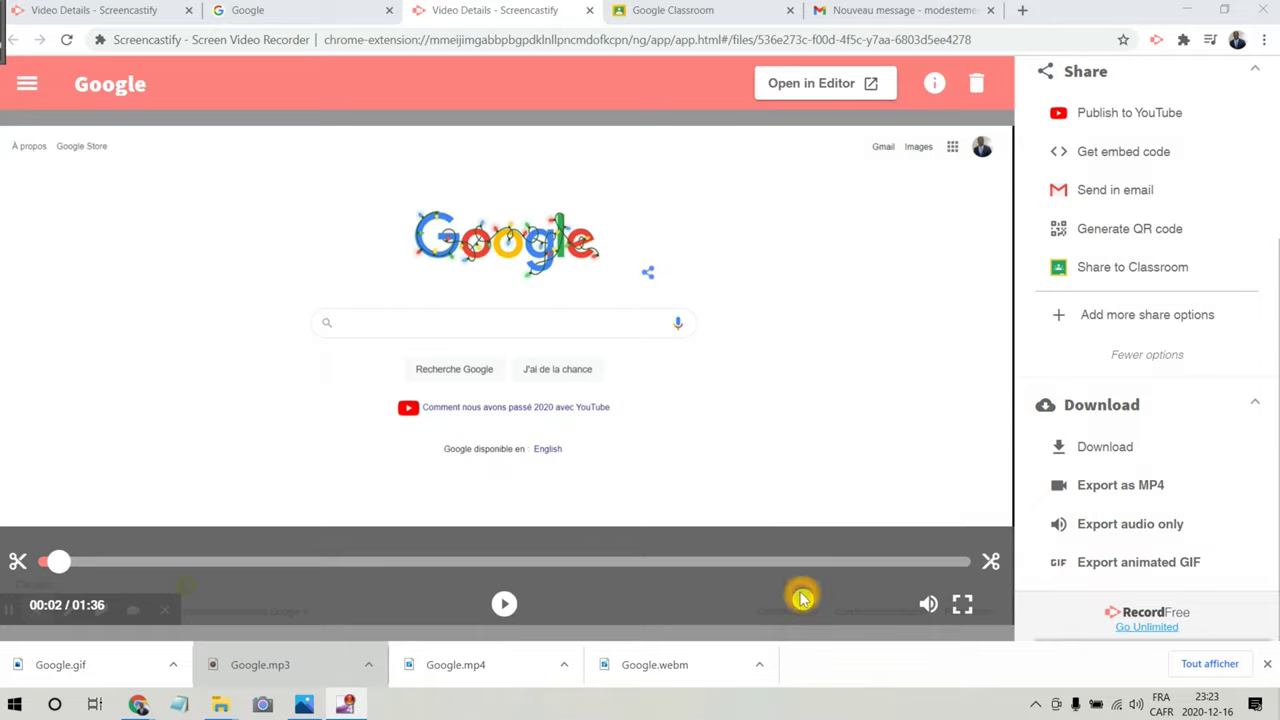
left_click(812, 84)
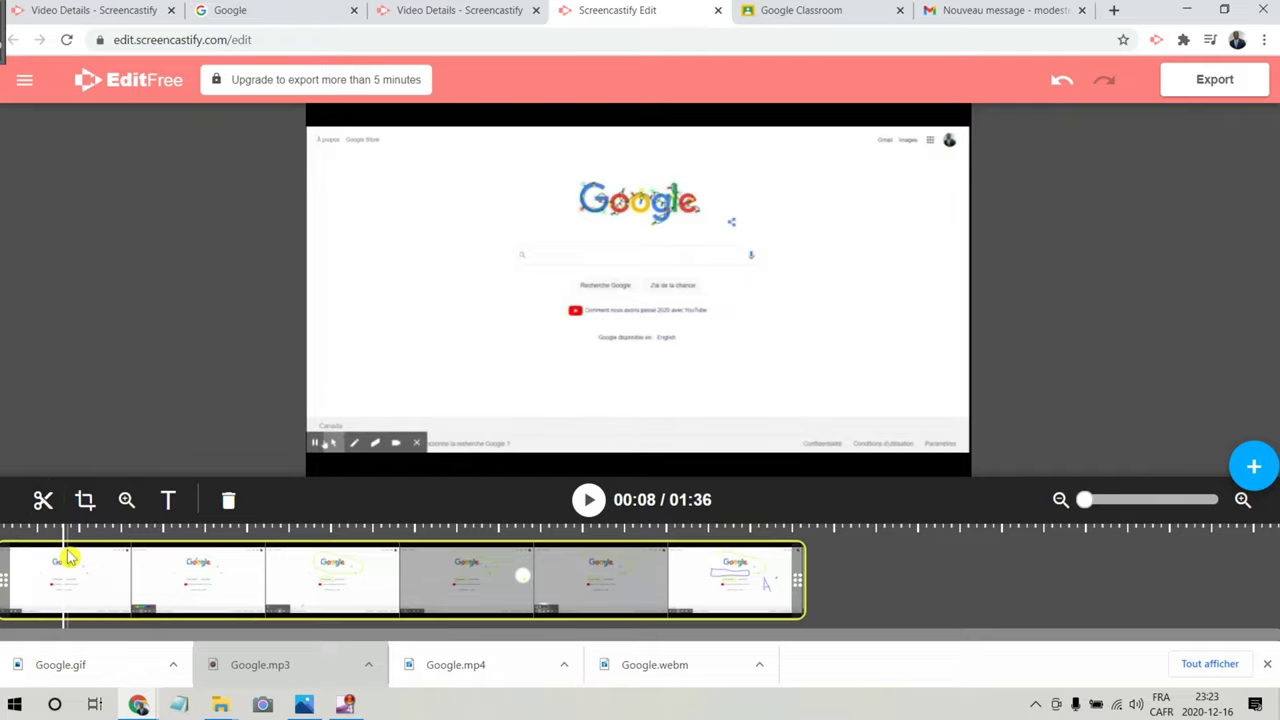
Scrub through the start of the clip to find a cut point and split it at 00:21
left_click(127, 545)
left_click(152, 548)
left_click(200, 545)
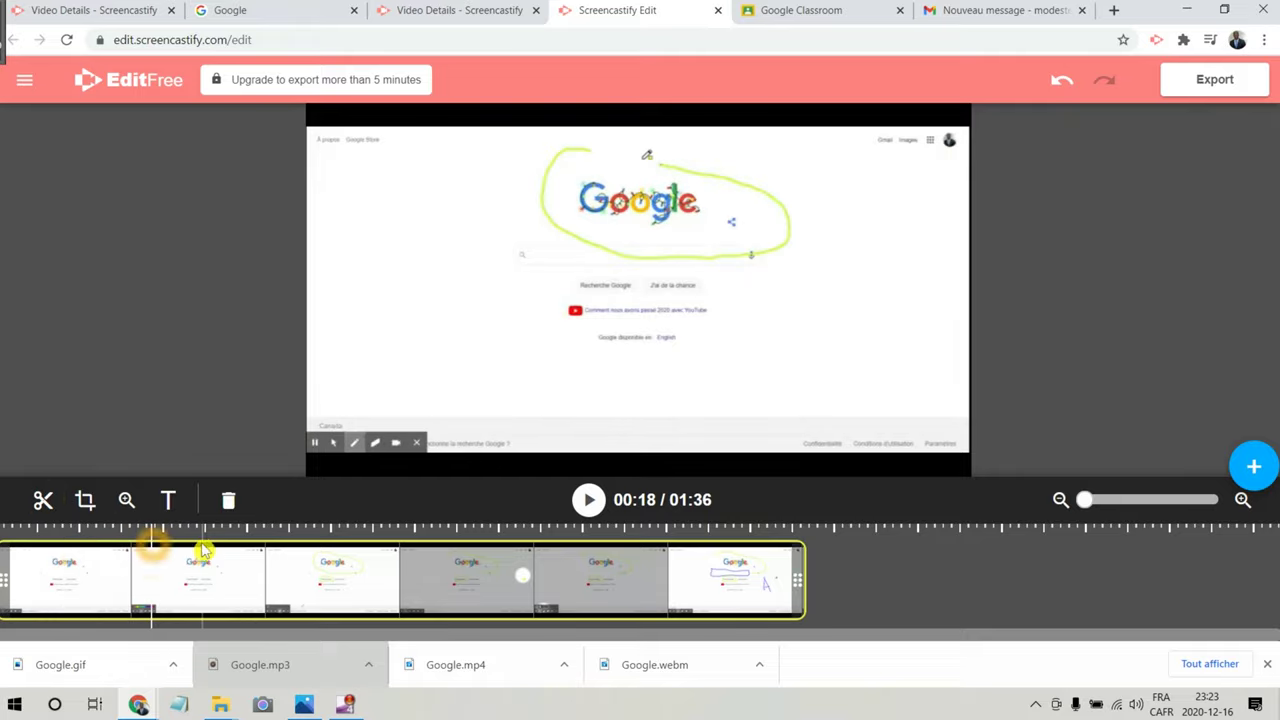
left_click(267, 537)
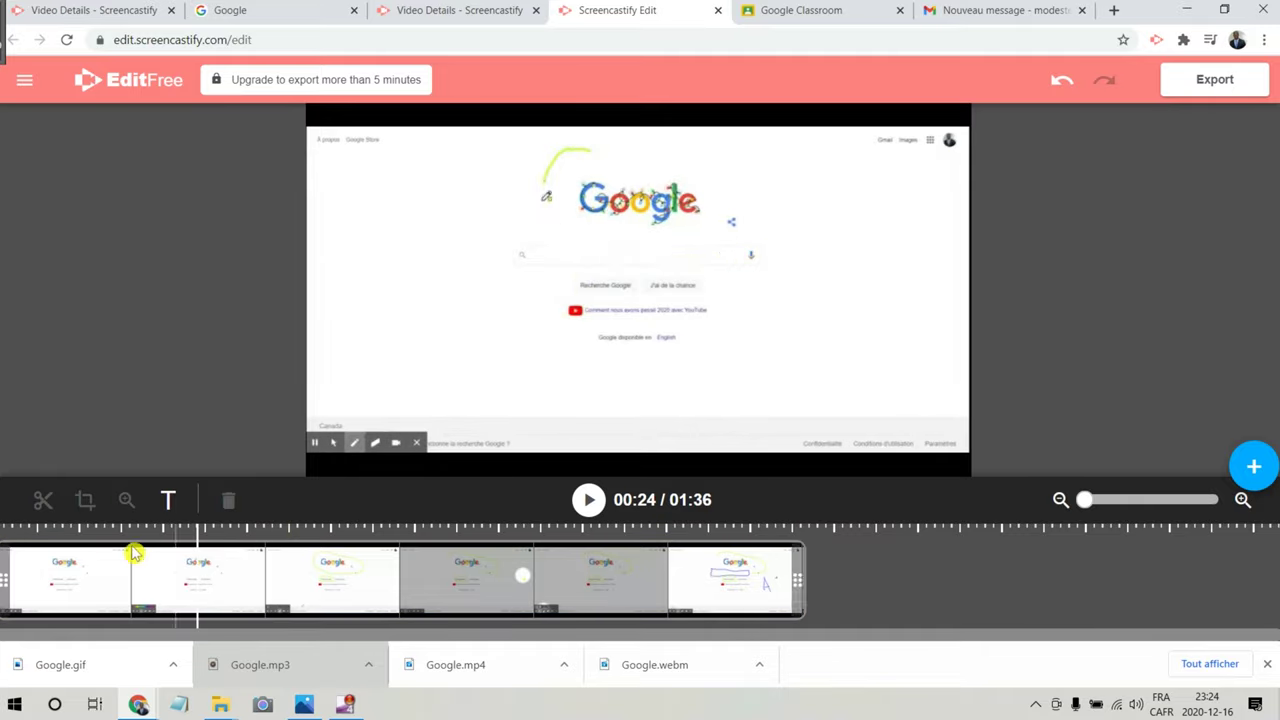
left_click(194, 568)
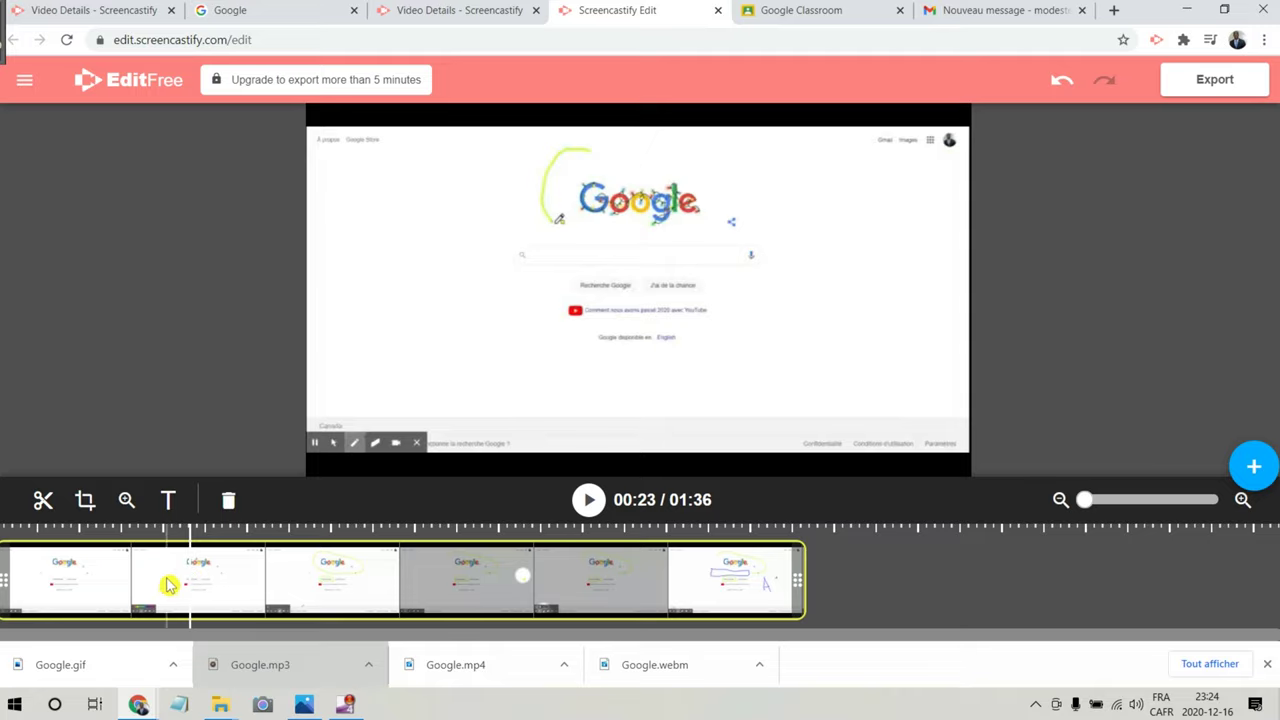
left_click_drag(223, 543, 177, 575)
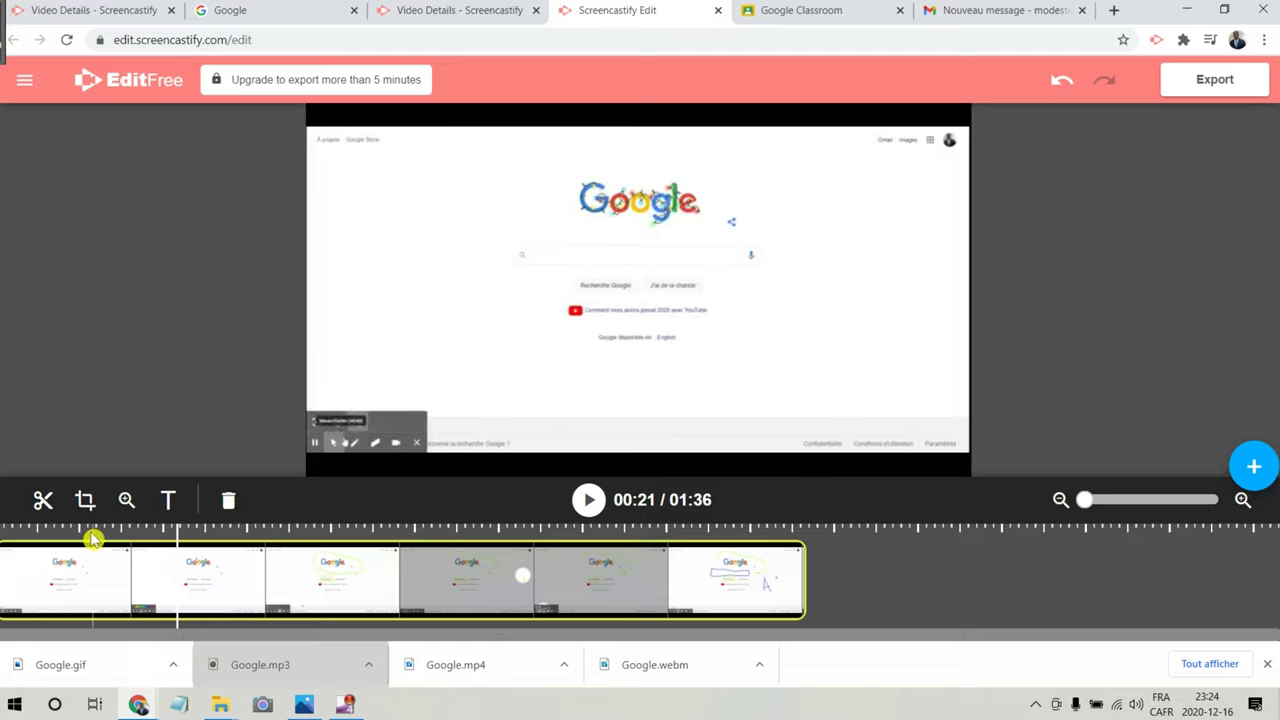
left_click(46, 505)
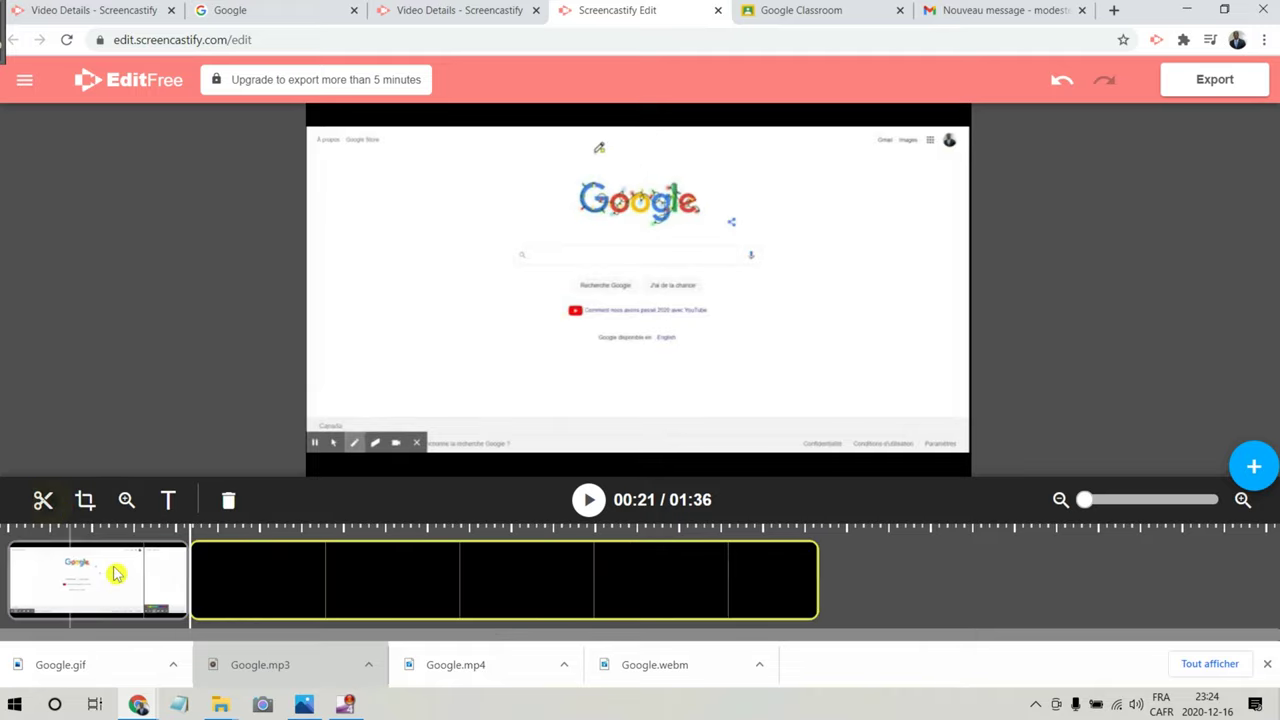
Split the second clip again at about 00:35 and delete the short middle segment
left_click(296, 533)
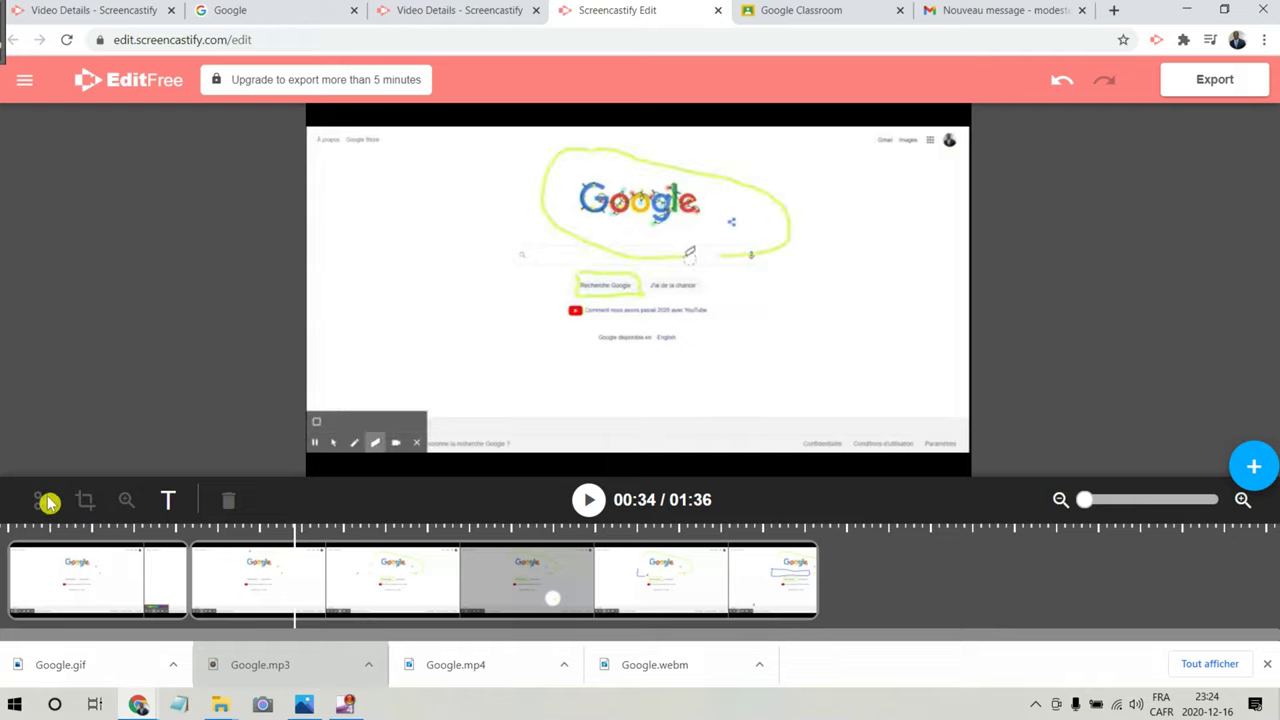
left_click(283, 595)
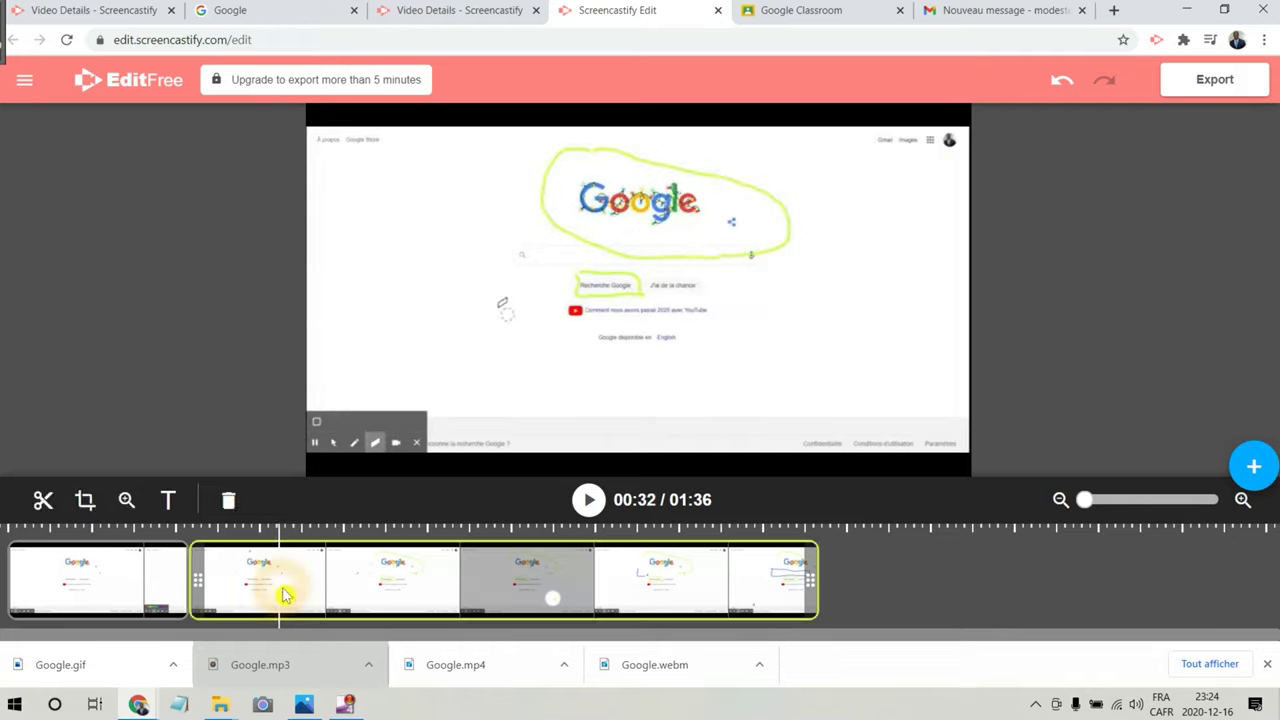
left_click(295, 527)
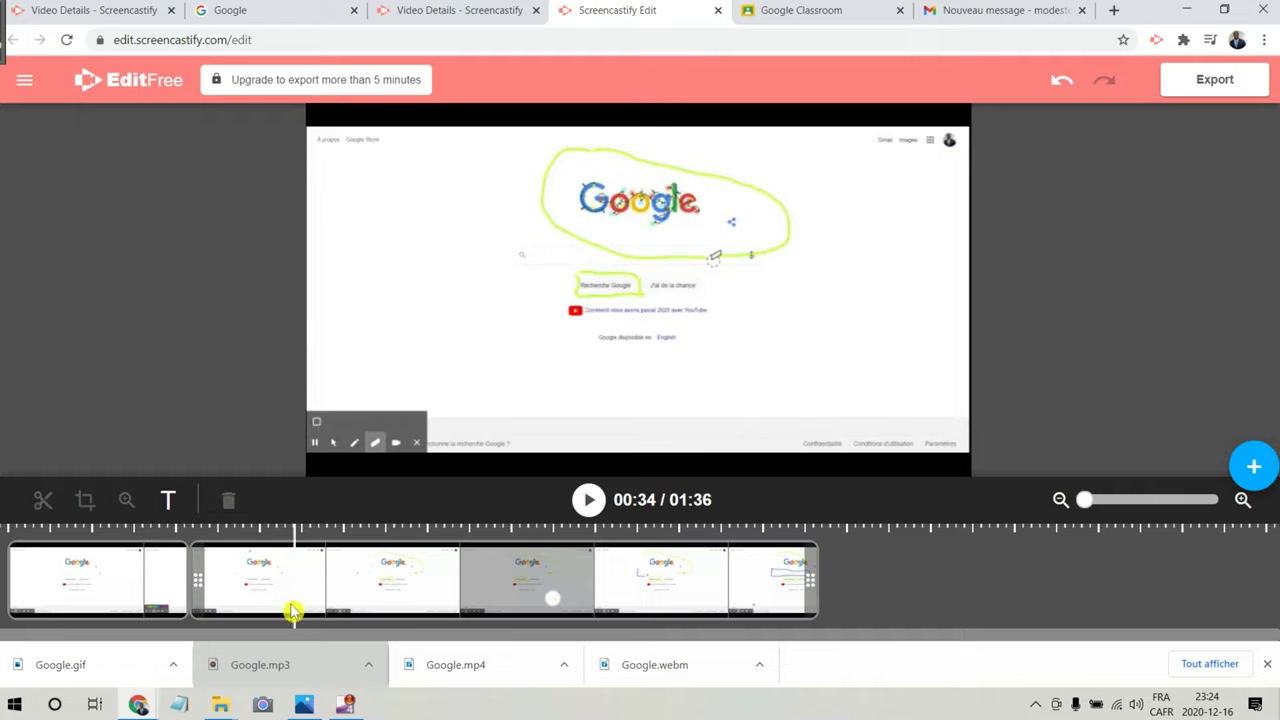
left_click(288, 581)
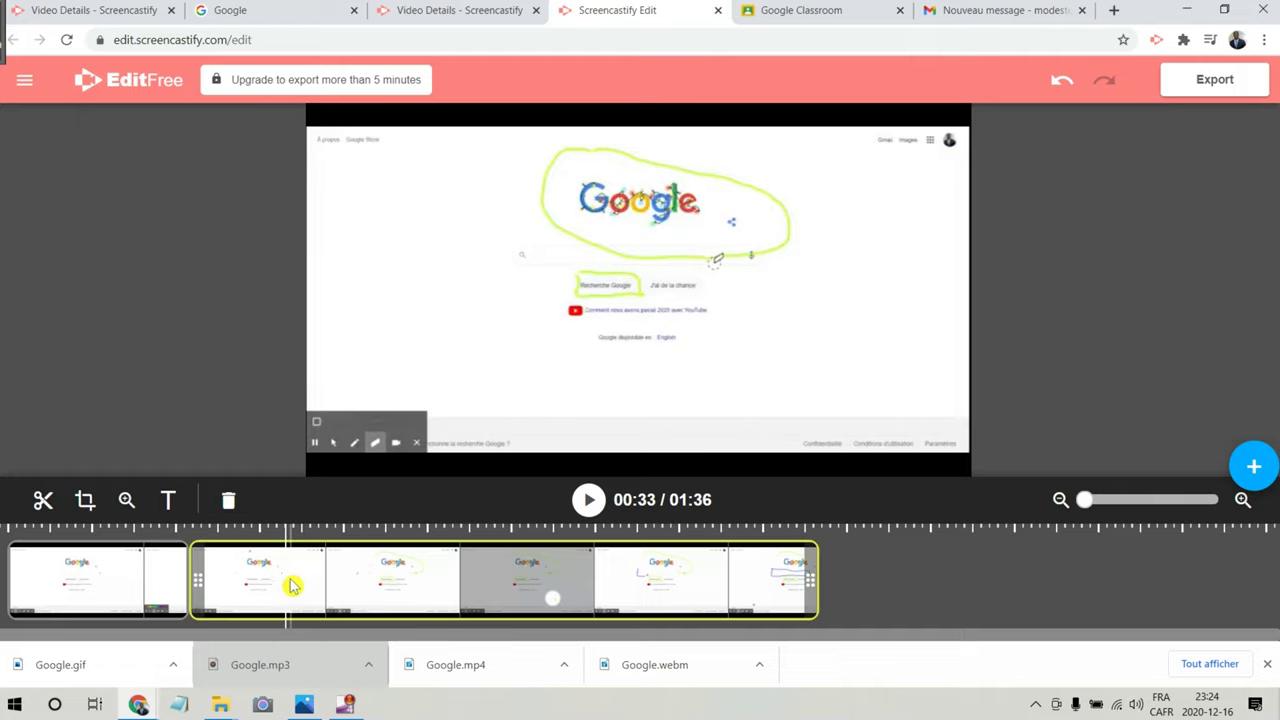
left_click(43, 500)
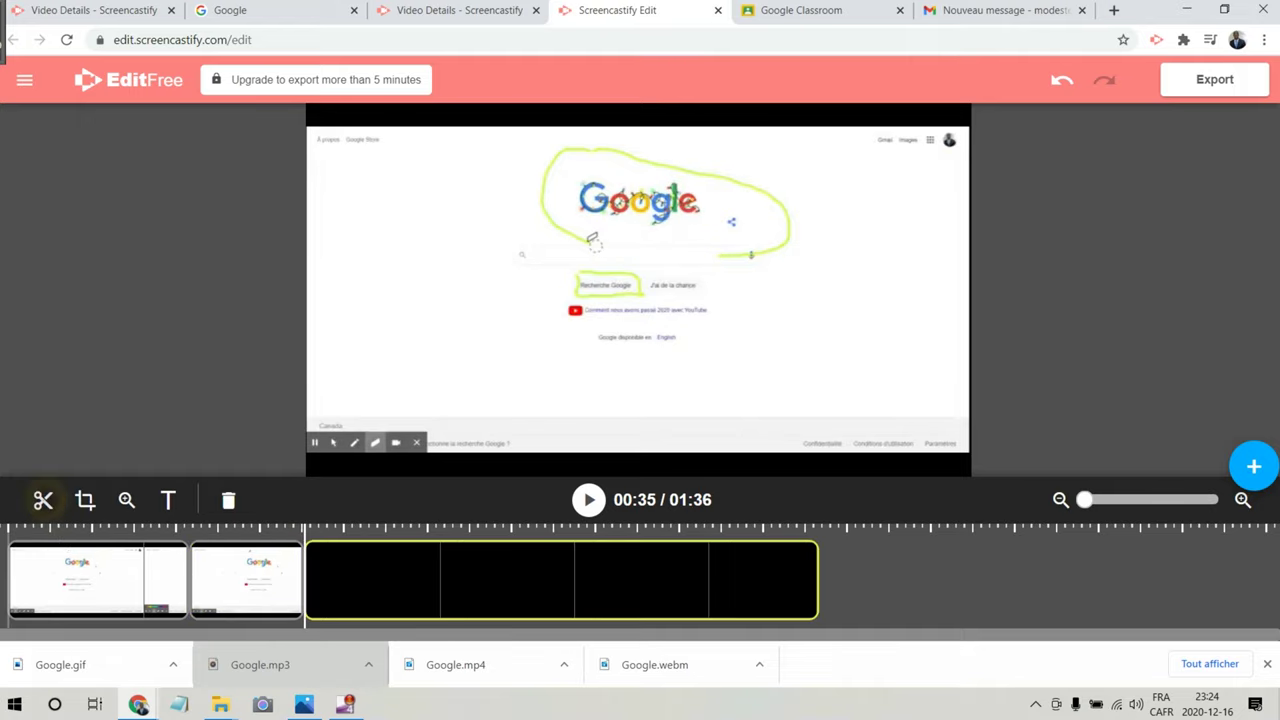
left_click(258, 563)
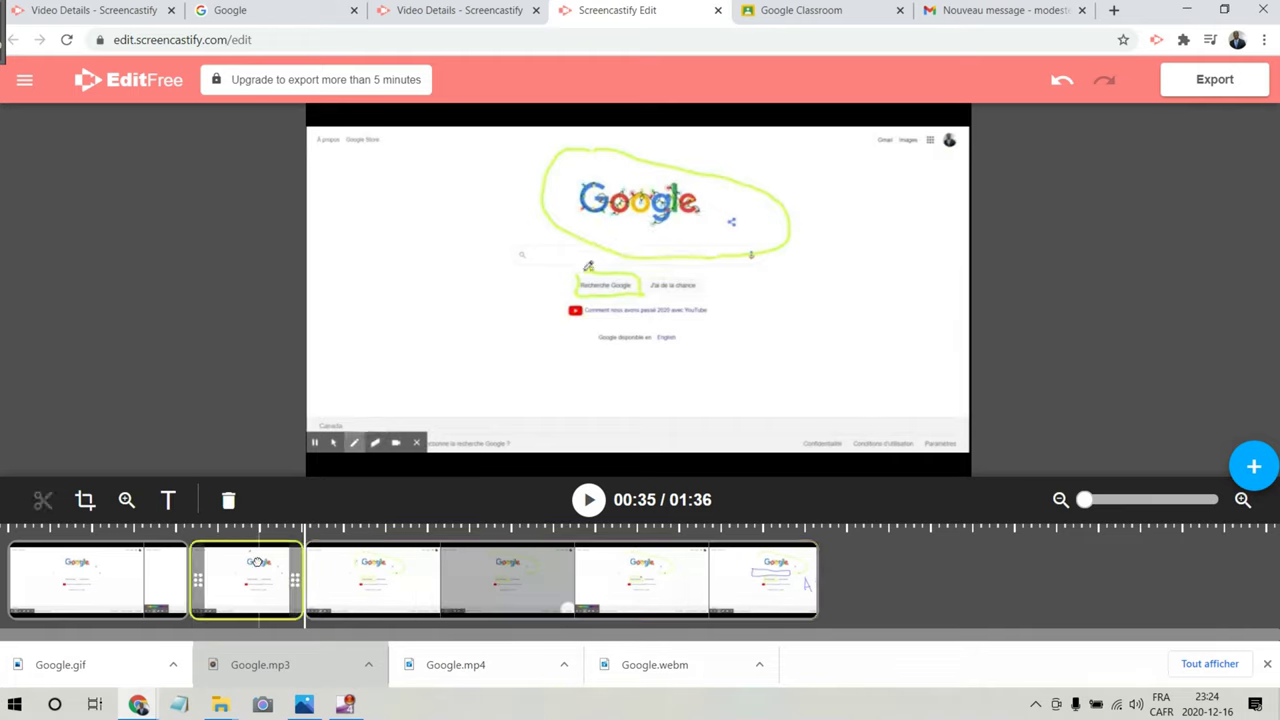
left_click(228, 500)
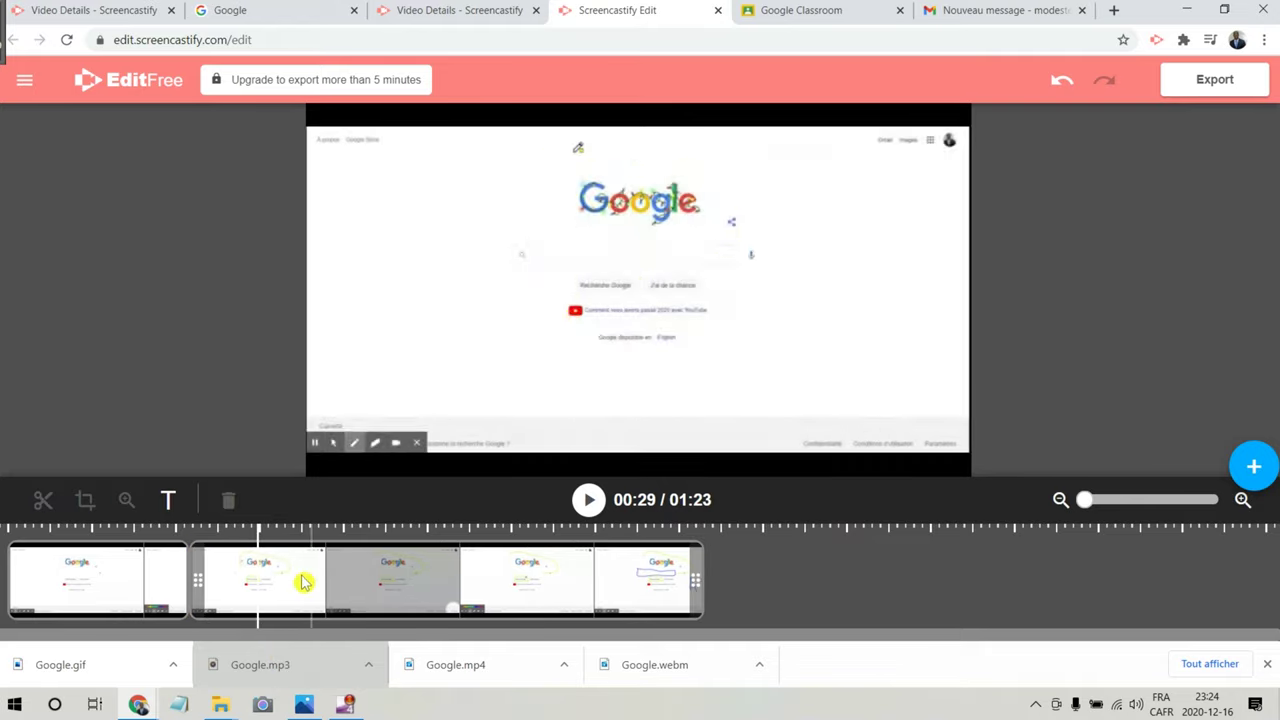
Crop the first clip to a rectangle around the Google logo, search buttons and language line
left_click(102, 583)
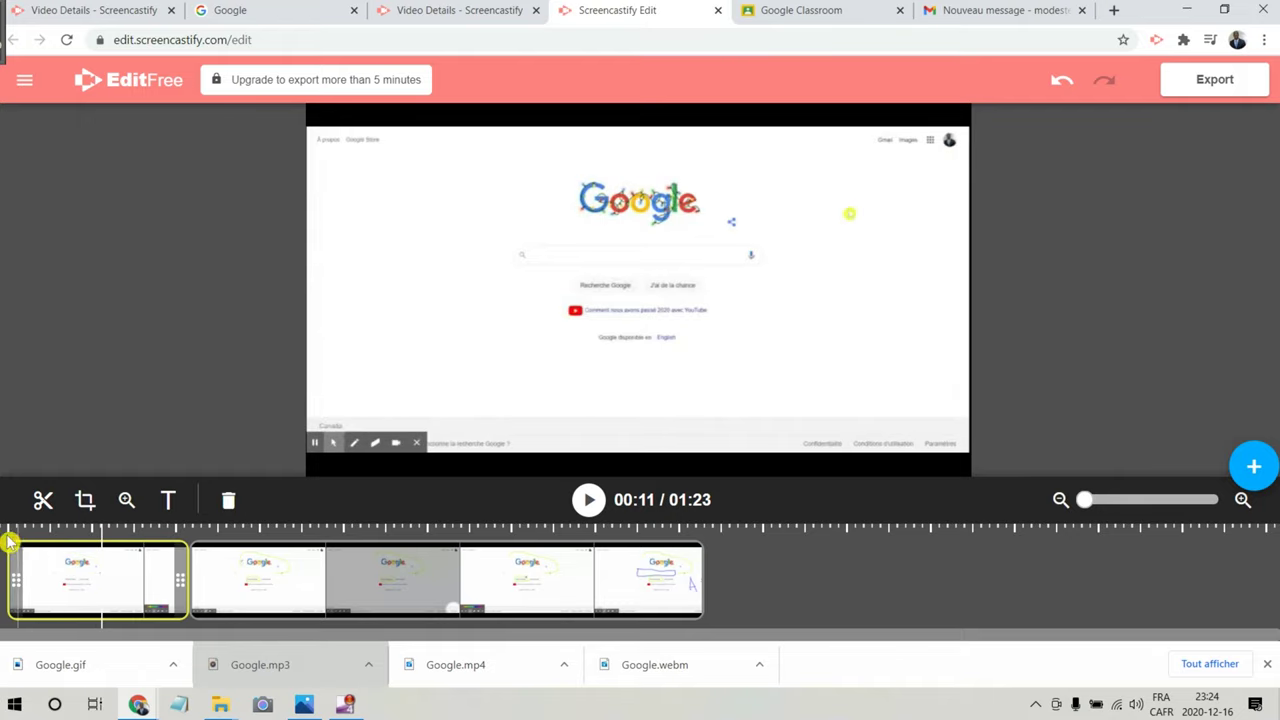
left_click_drag(10, 537, 126, 566)
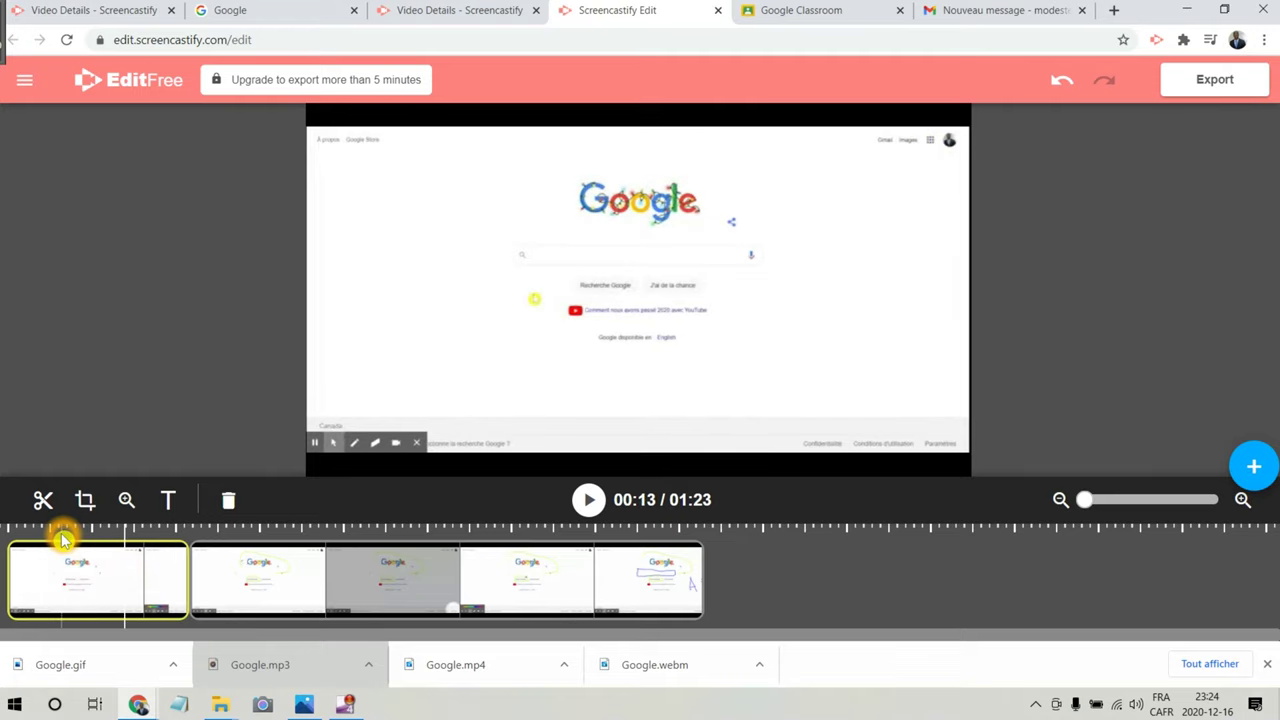
left_click(86, 560)
left_click(85, 500)
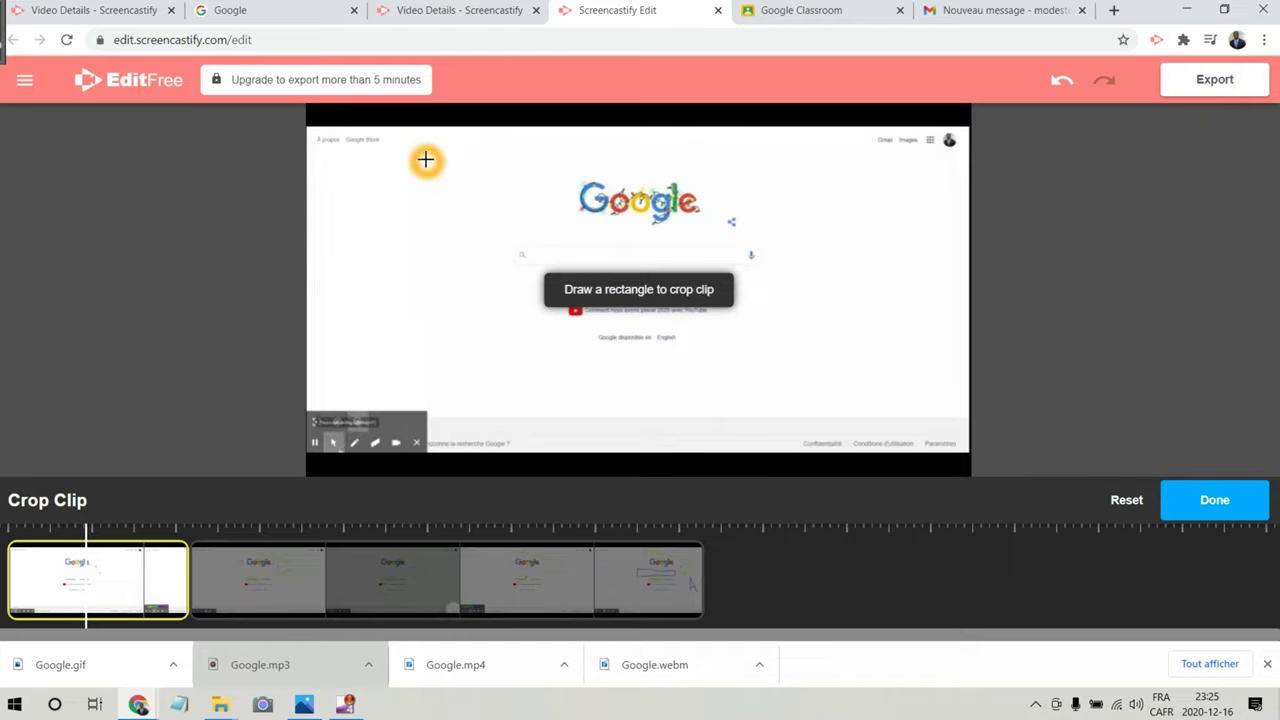
left_click_drag(528, 162, 791, 361)
left_click(1214, 501)
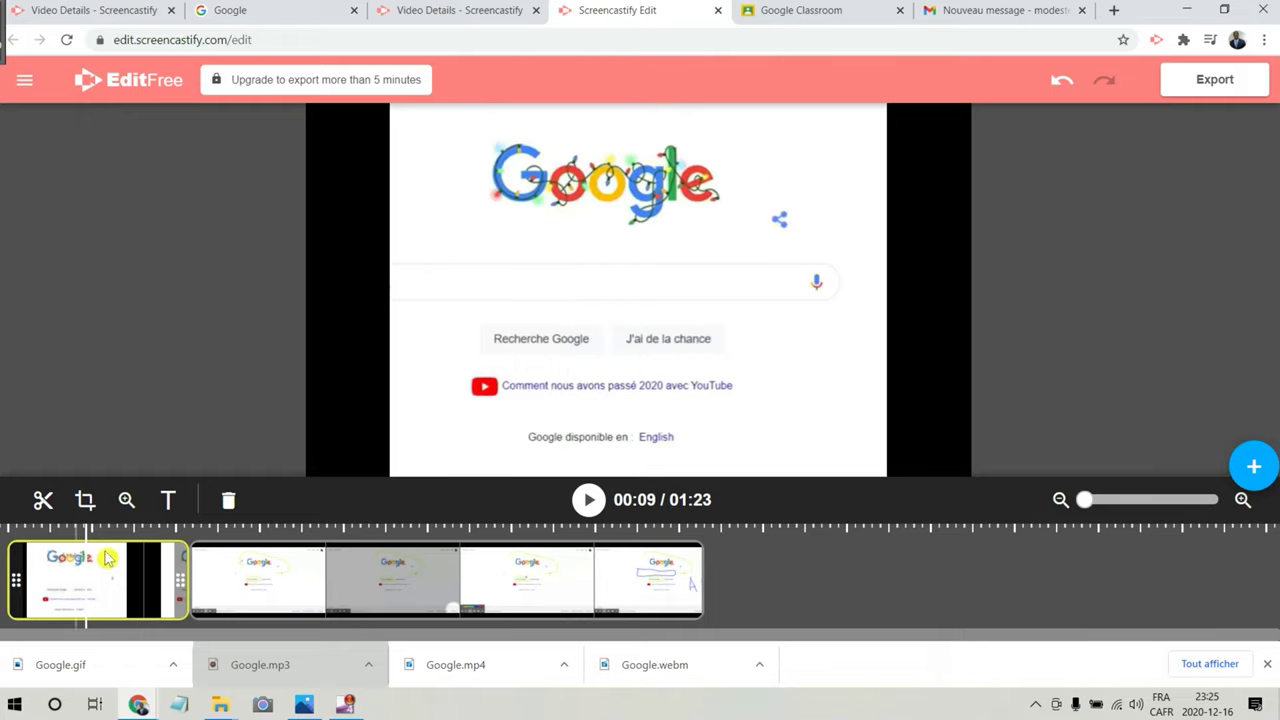
Preview the cropped first clip against the uncropped second clip at several timeline positions
left_click(250, 562)
left_click_drag(250, 562, 506, 560)
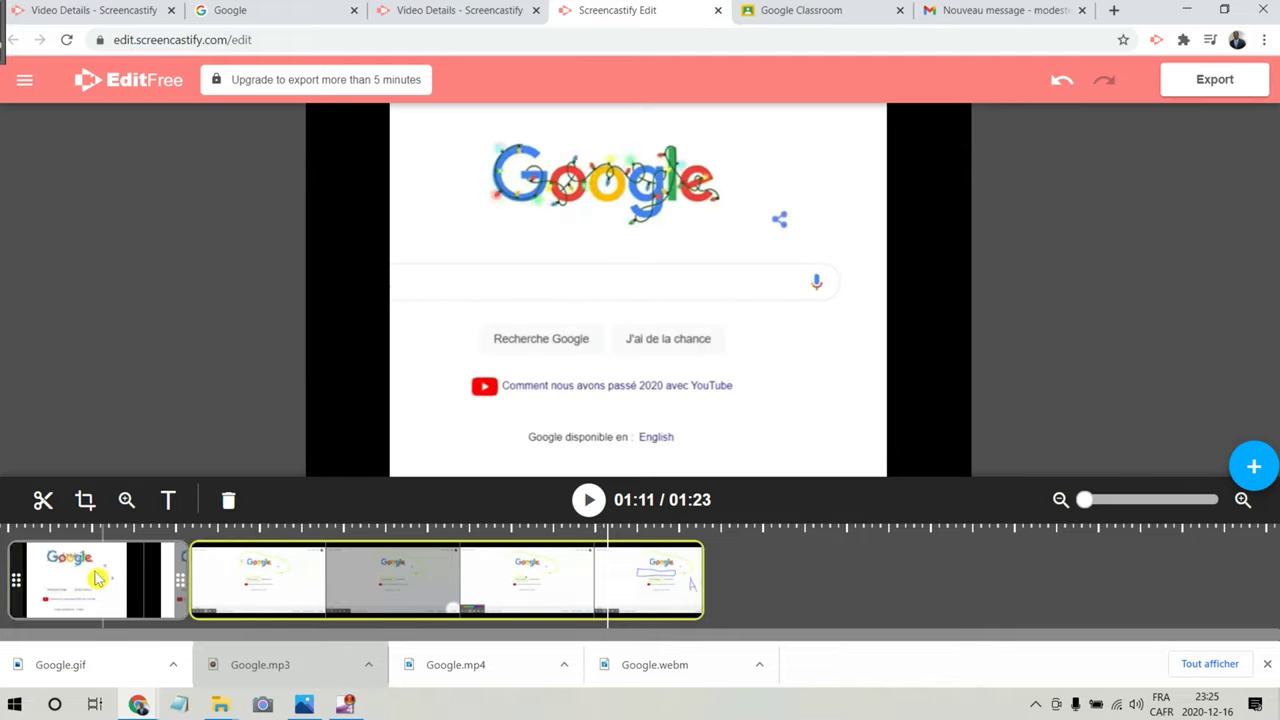
left_click(80, 562)
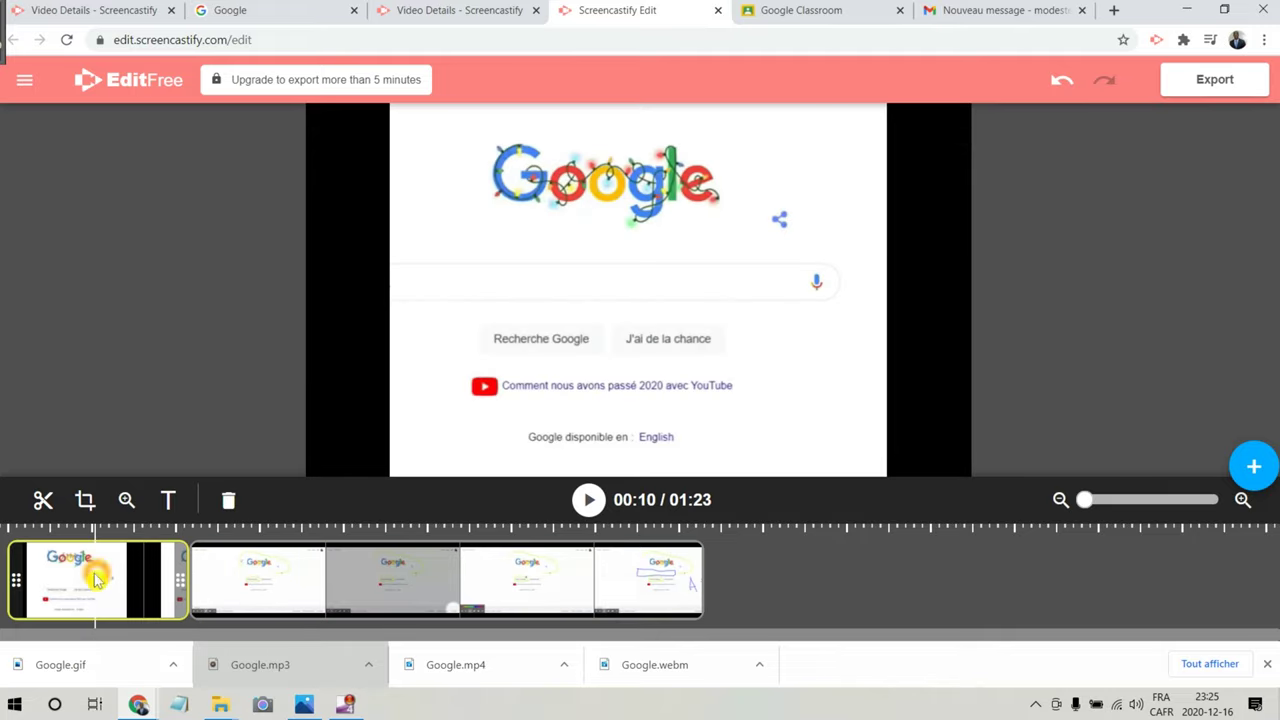
left_click(206, 560)
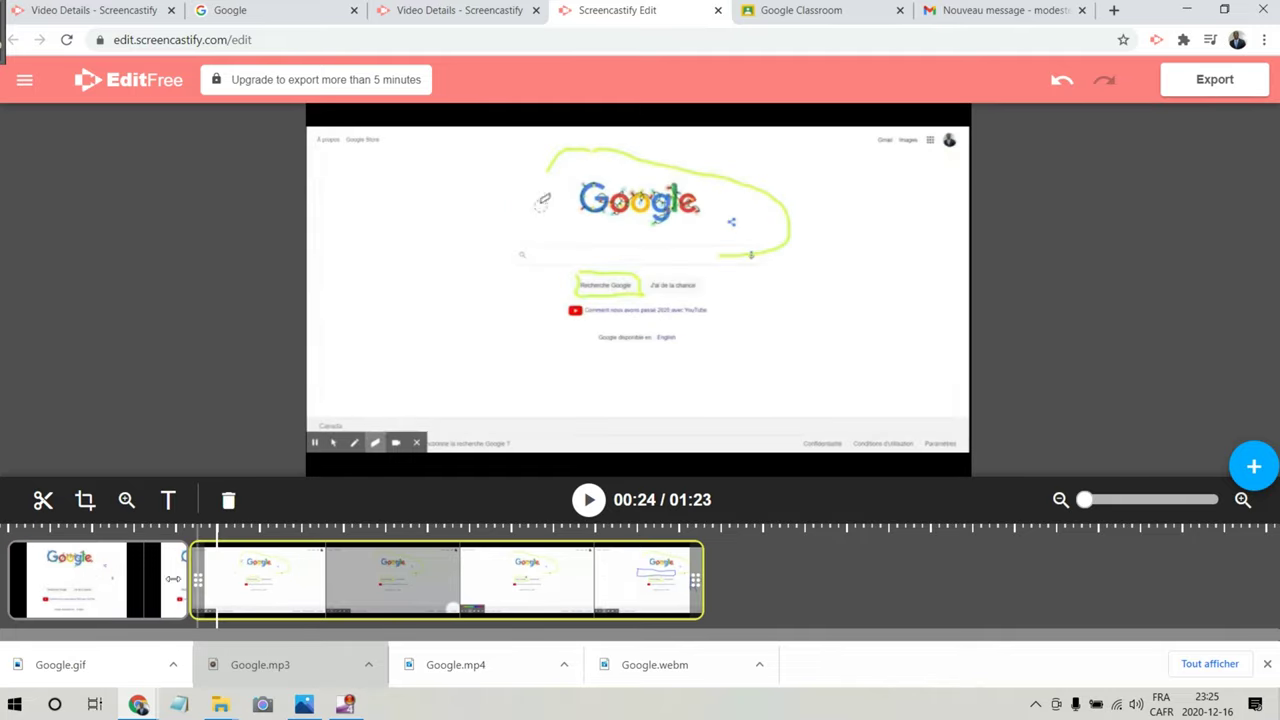
left_click(48, 585)
left_click(98, 585)
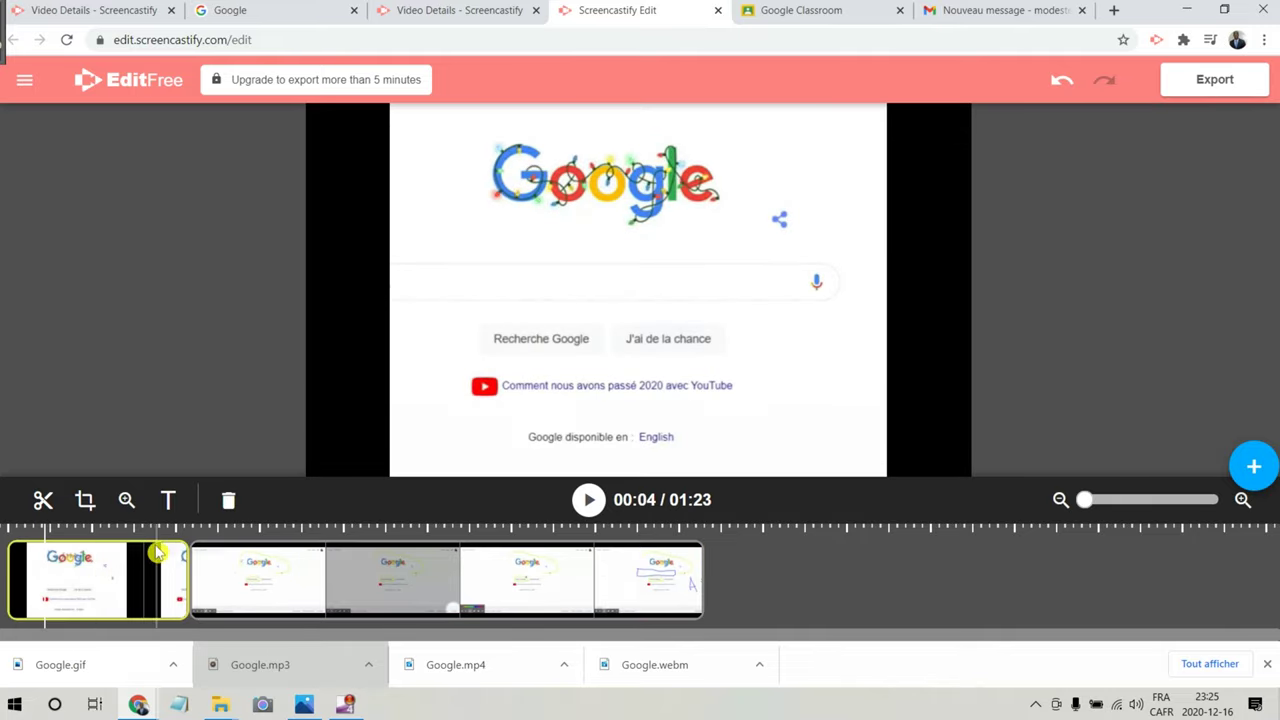
Add a zoom to the second clip at 00:29 and enlarge its area to include the Google logo and language line
left_click(250, 545)
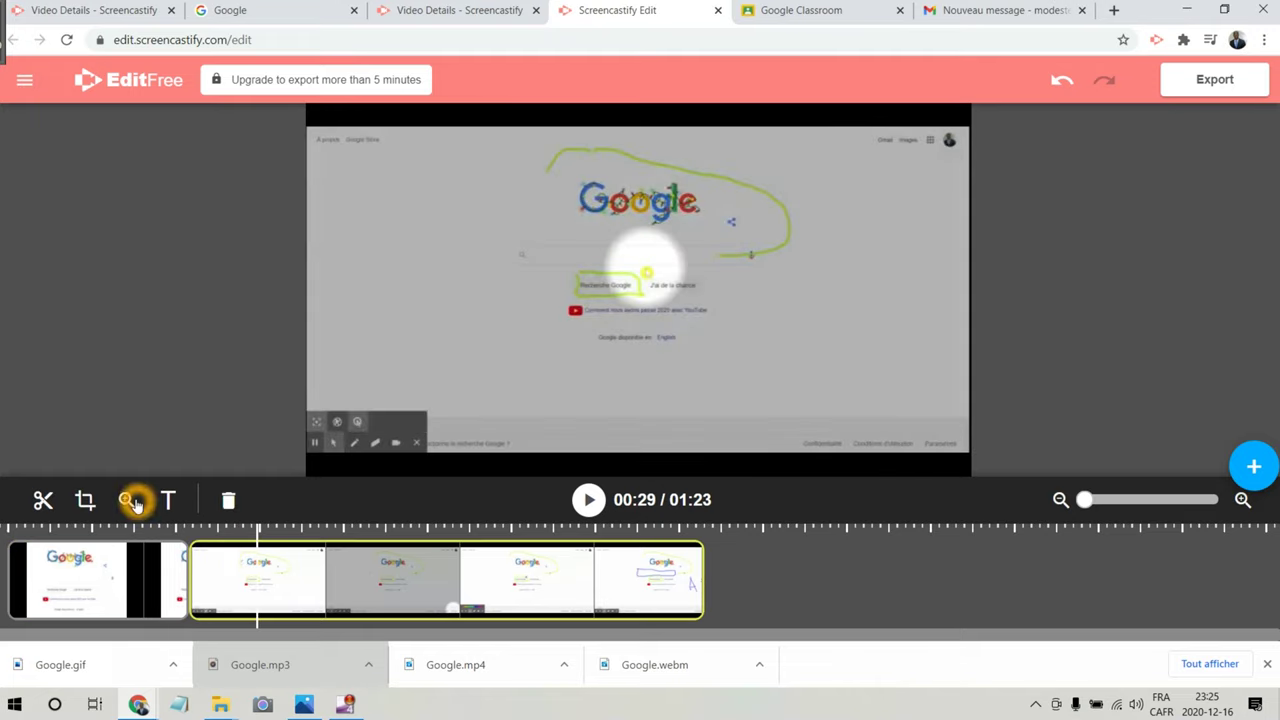
left_click(129, 500)
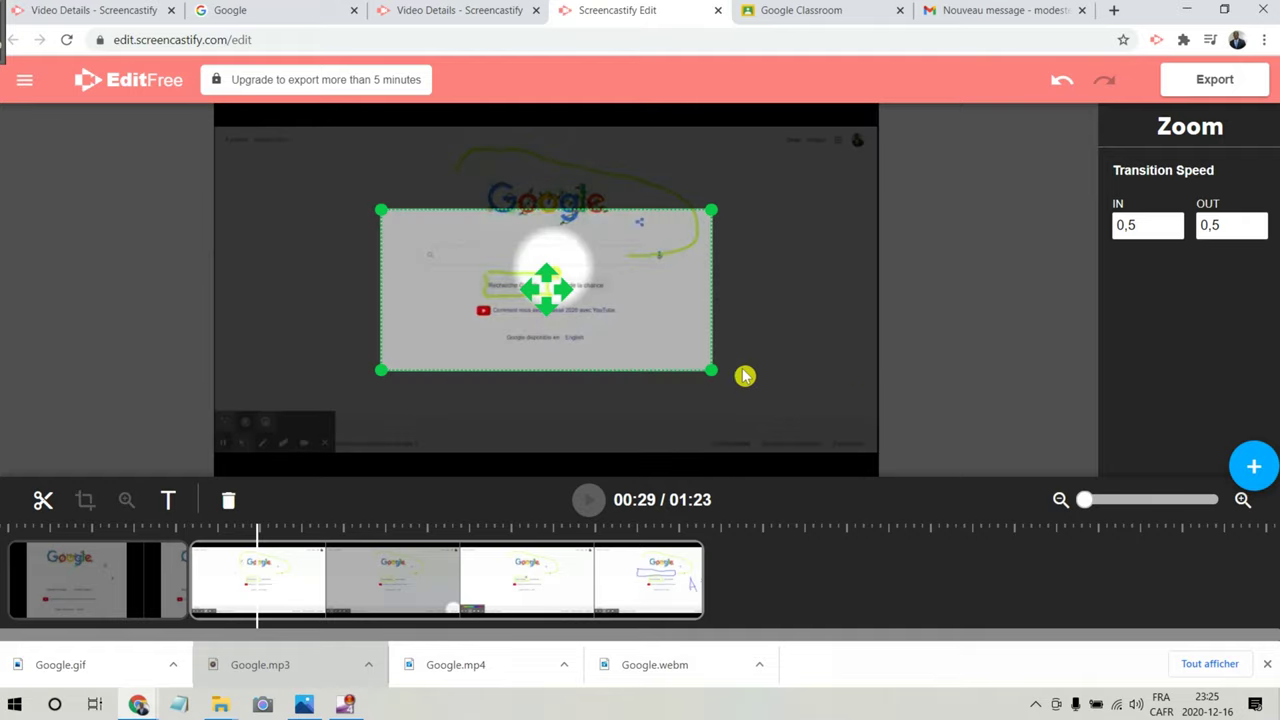
left_click_drag(711, 371, 774, 401)
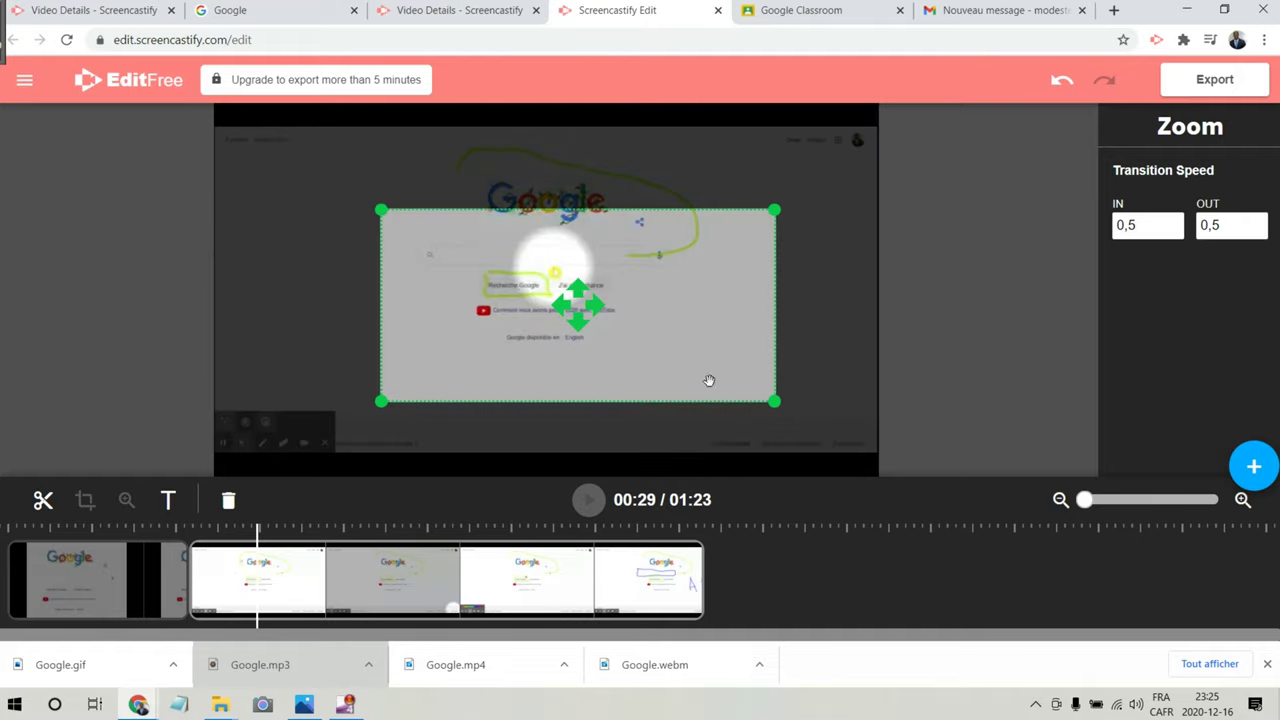
left_click_drag(378, 206, 380, 177)
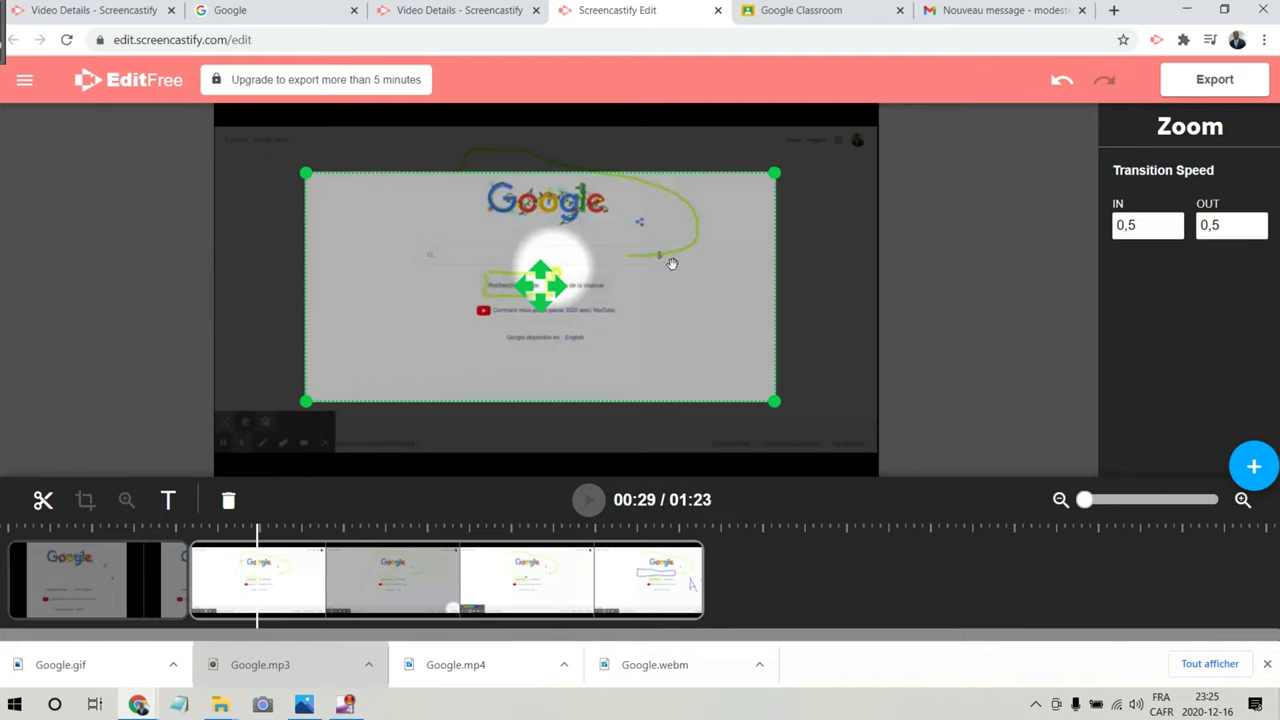
Move the zoom area upward to cover the green outline around the Google logo, and play the second clip from 00:22 to check it
left_click_drag(672, 263, 683, 236)
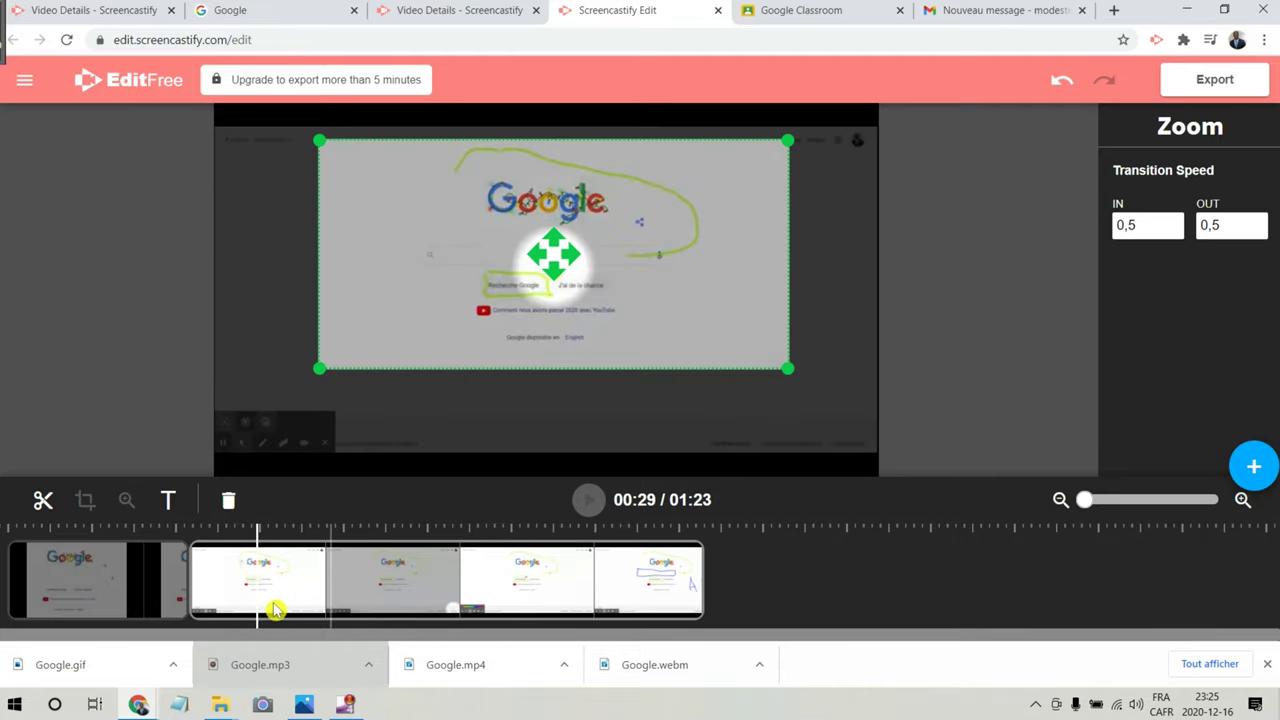
left_click(276, 575)
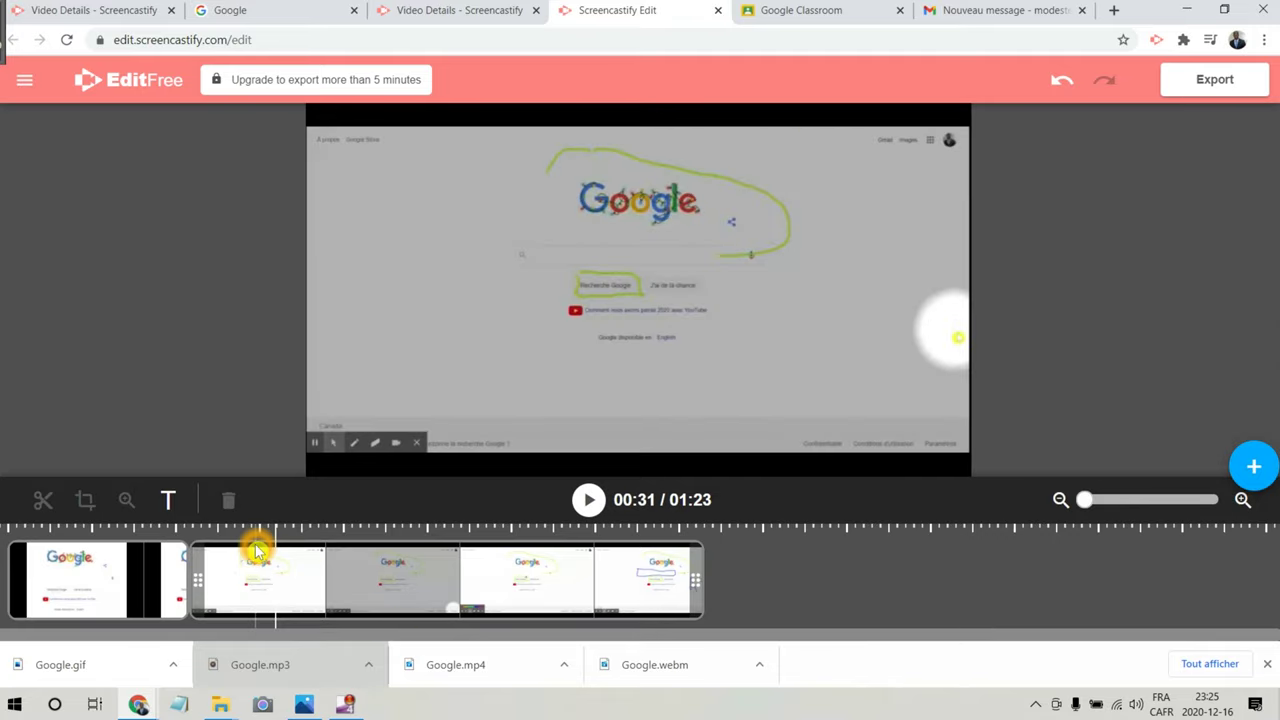
left_click(257, 548)
left_click(200, 532)
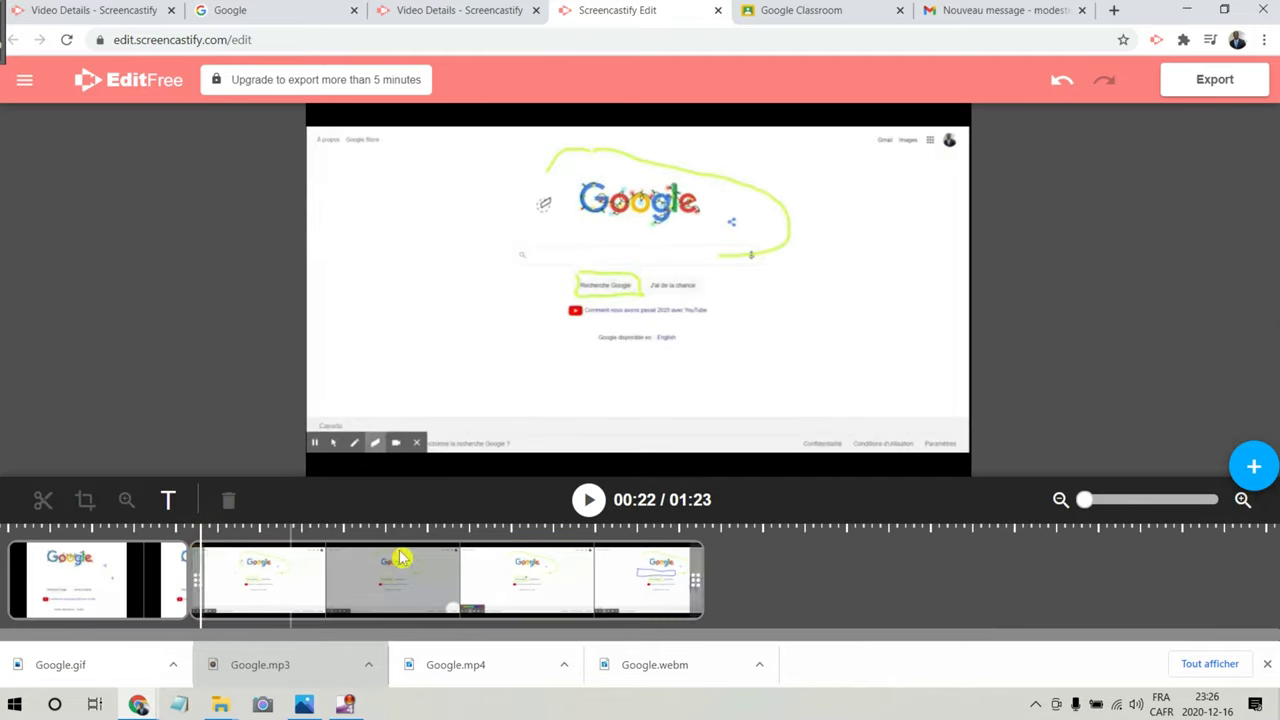
left_click(590, 500)
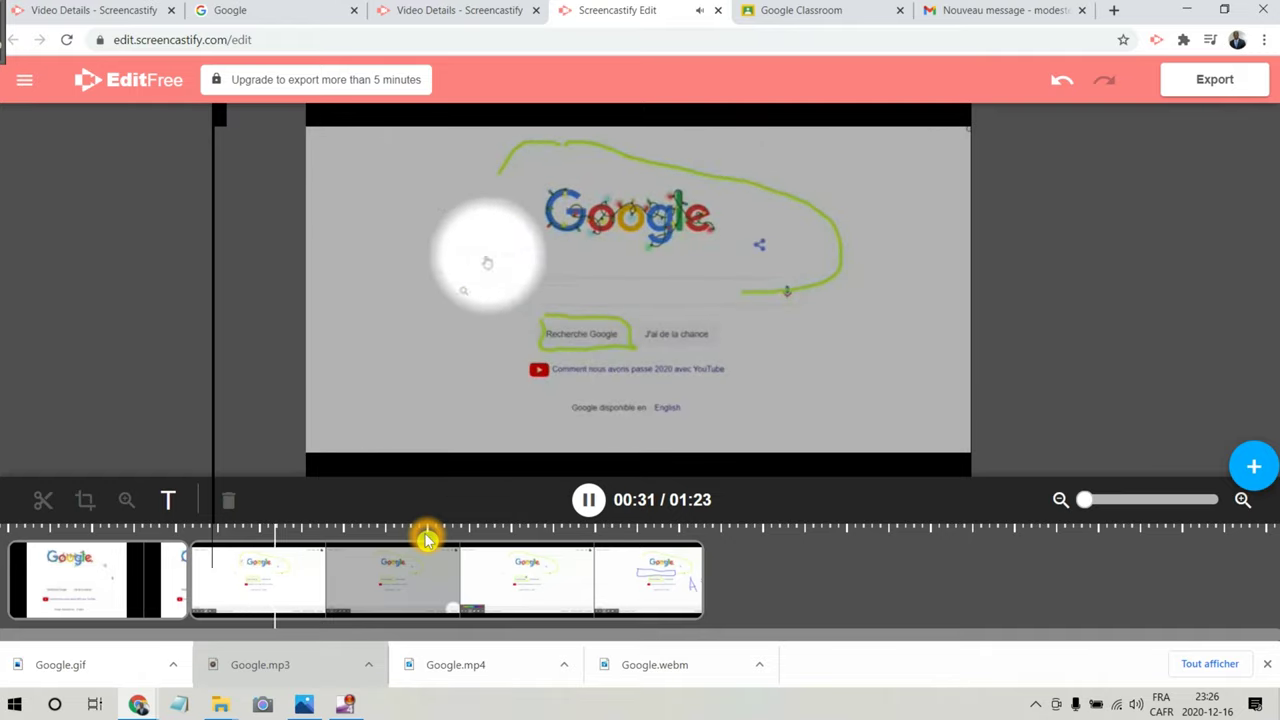
left_click(588, 500)
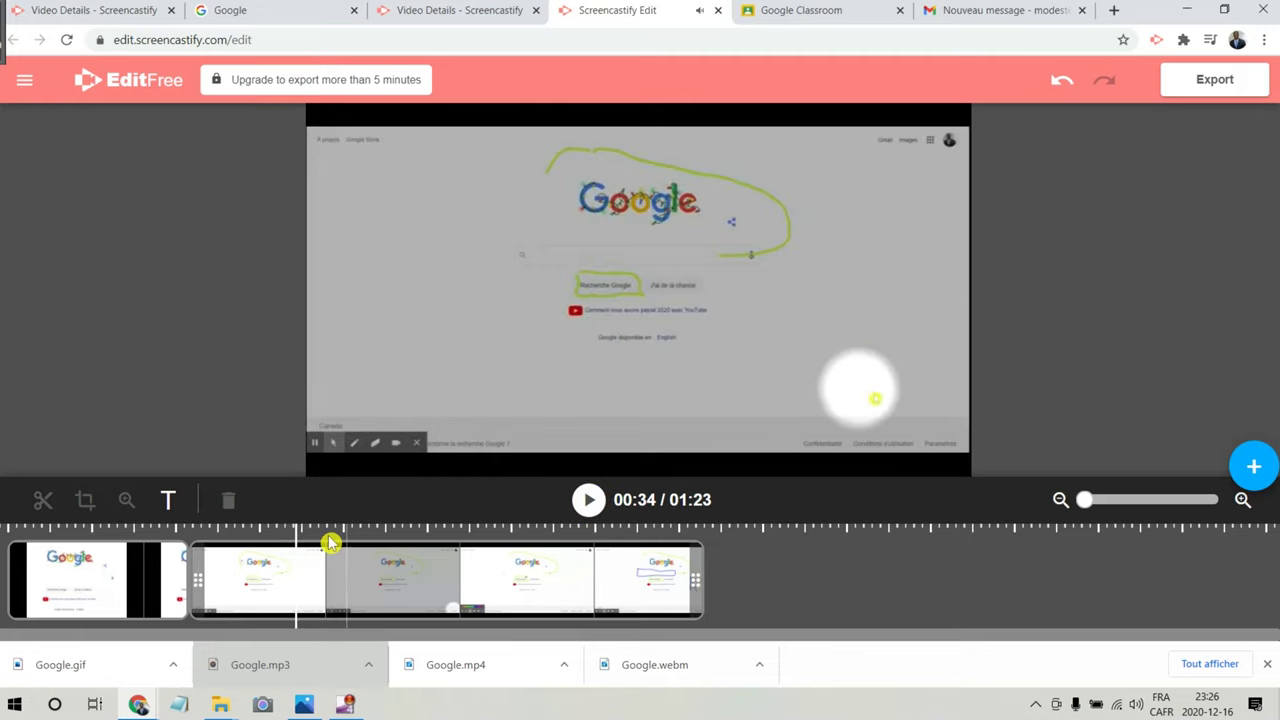
Add a text overlay reading "Bonjour" to the second clip at 00:59
left_click(267, 580)
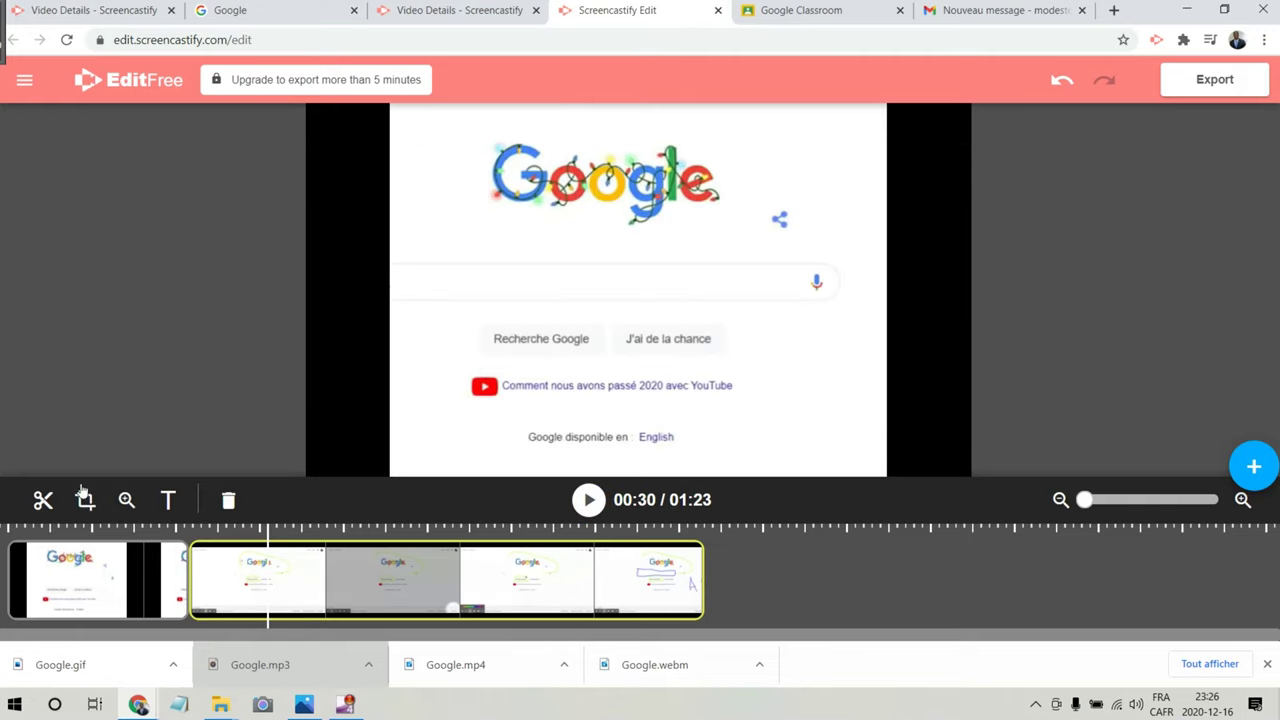
left_click(395, 566)
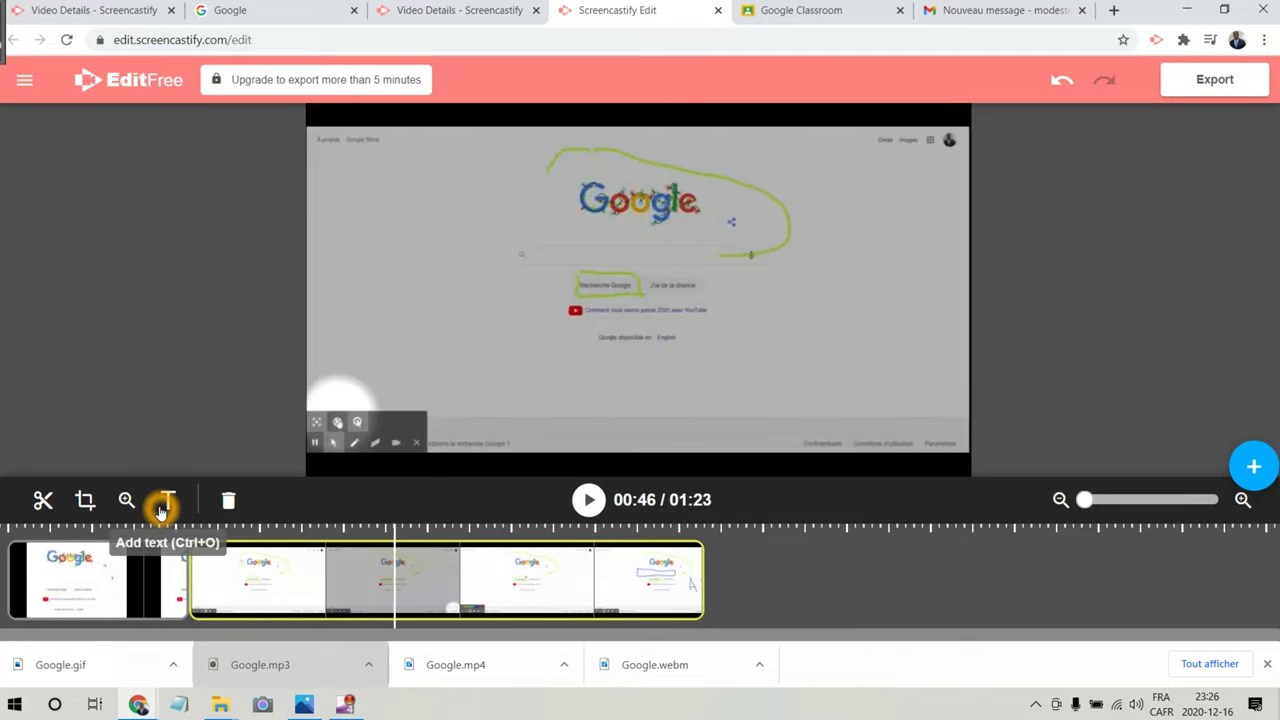
left_click(507, 587)
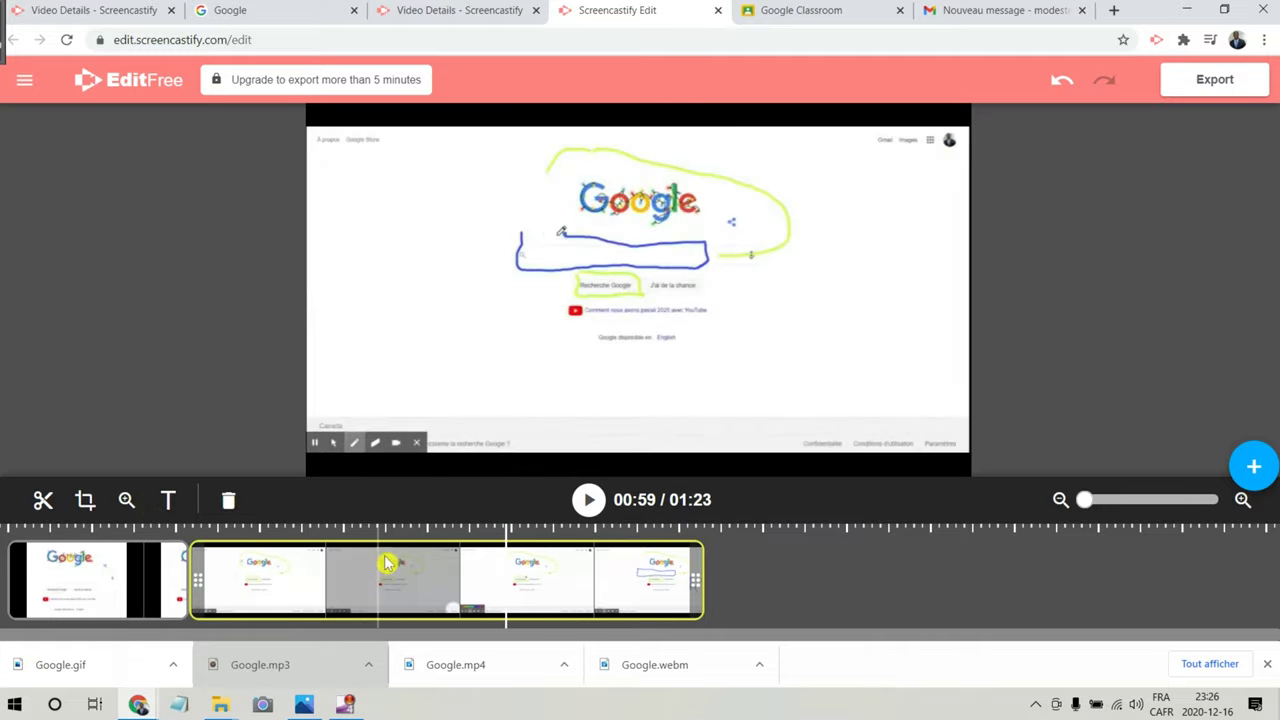
left_click(169, 498)
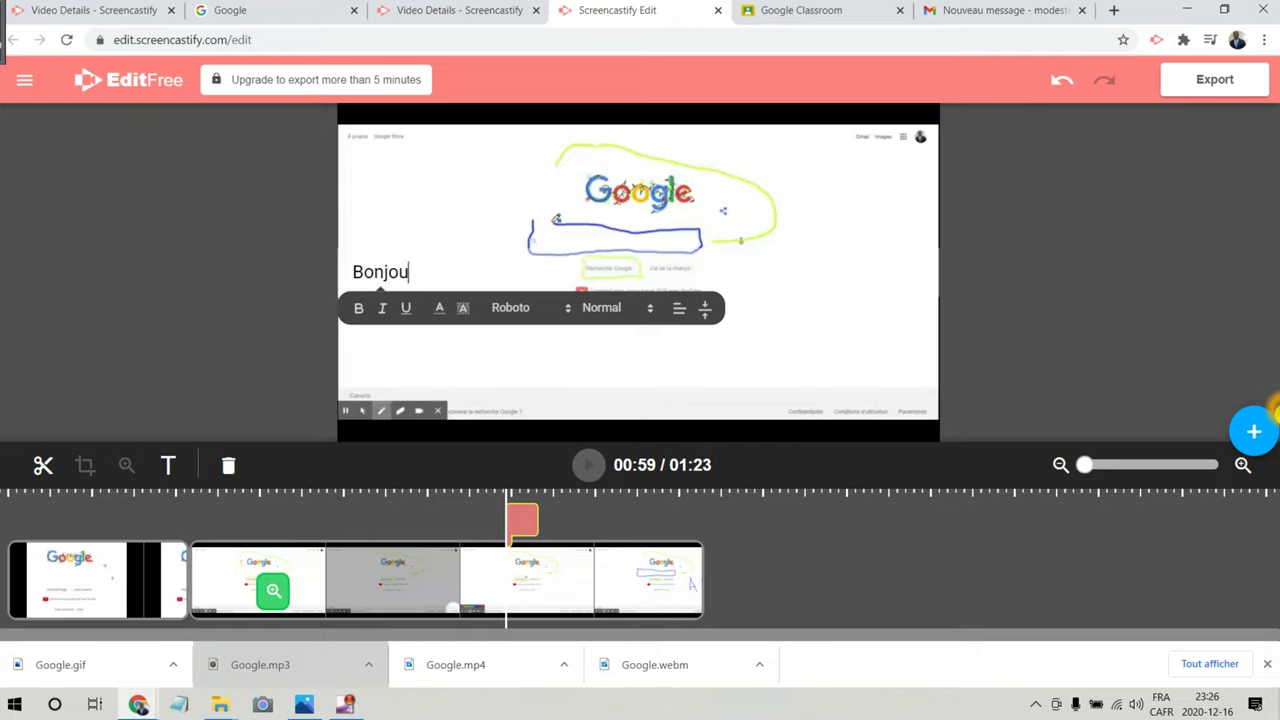
Format the "Bonjour" text as bold in the Chonburi font at Huge size, and centre it horizontally
left_click_drag(415, 271, 330, 271)
left_click(358, 310)
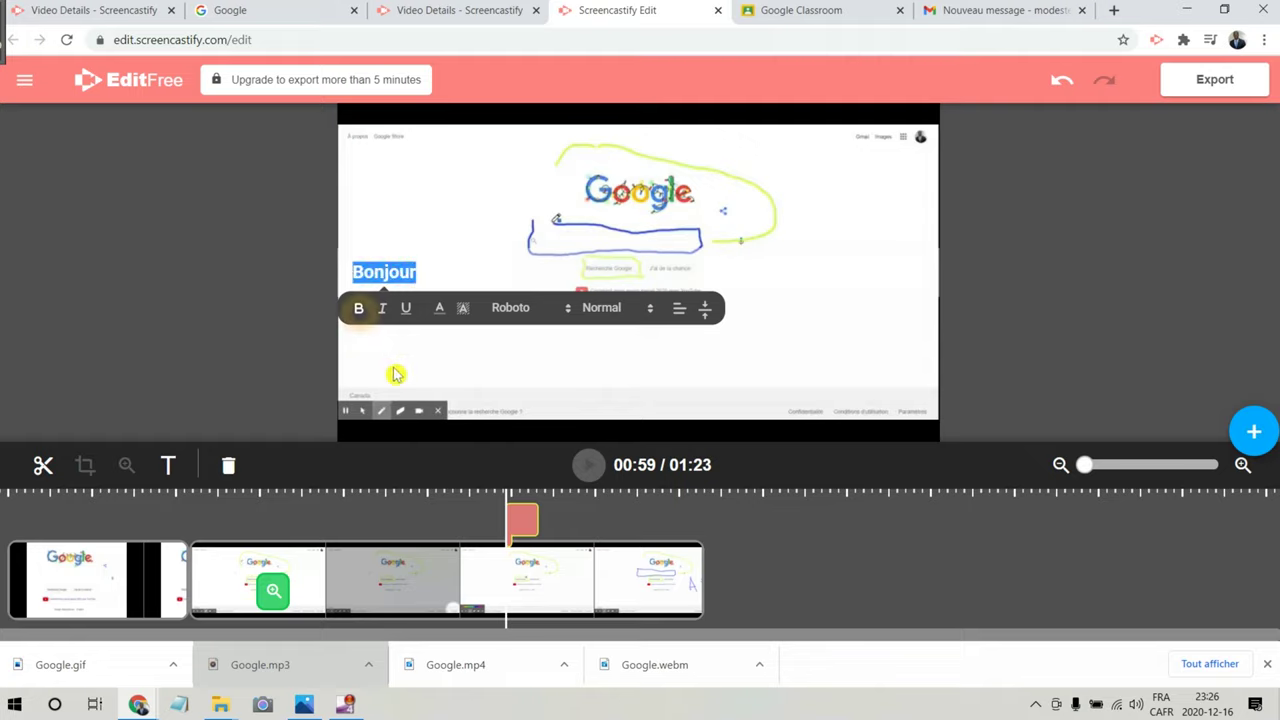
left_click(515, 308)
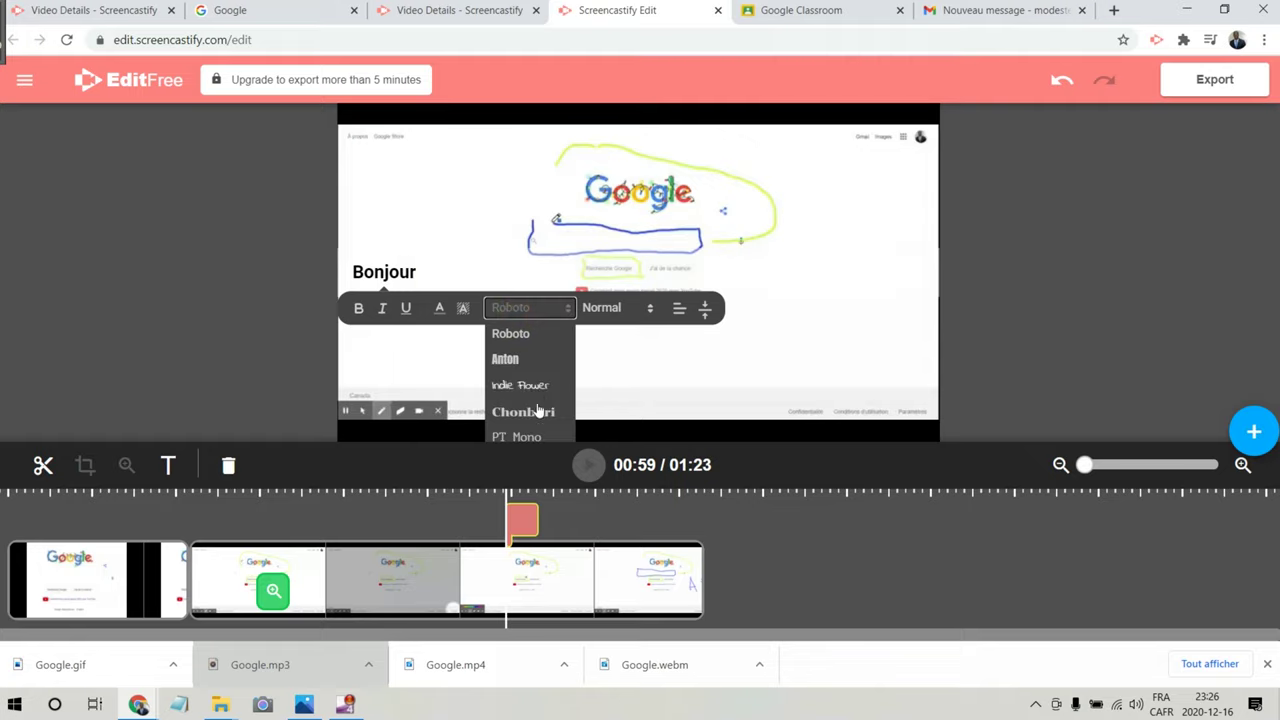
left_click(522, 412)
left_click(613, 310)
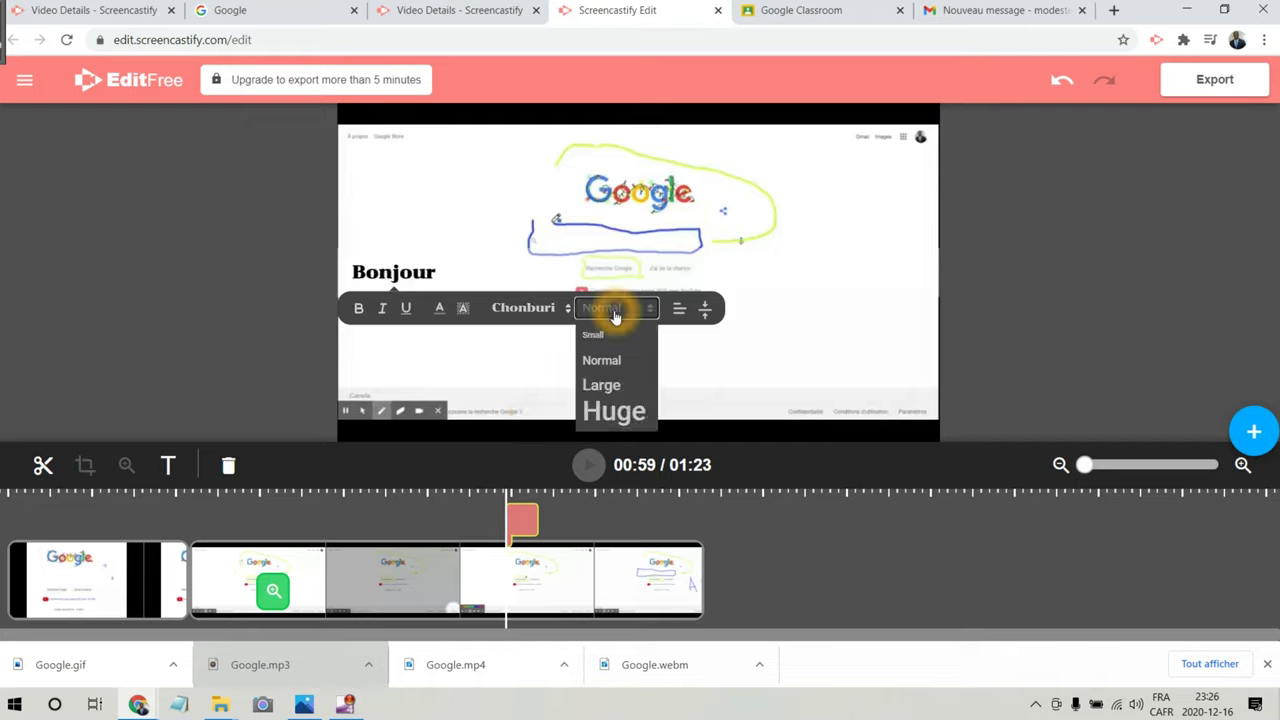
left_click(615, 408)
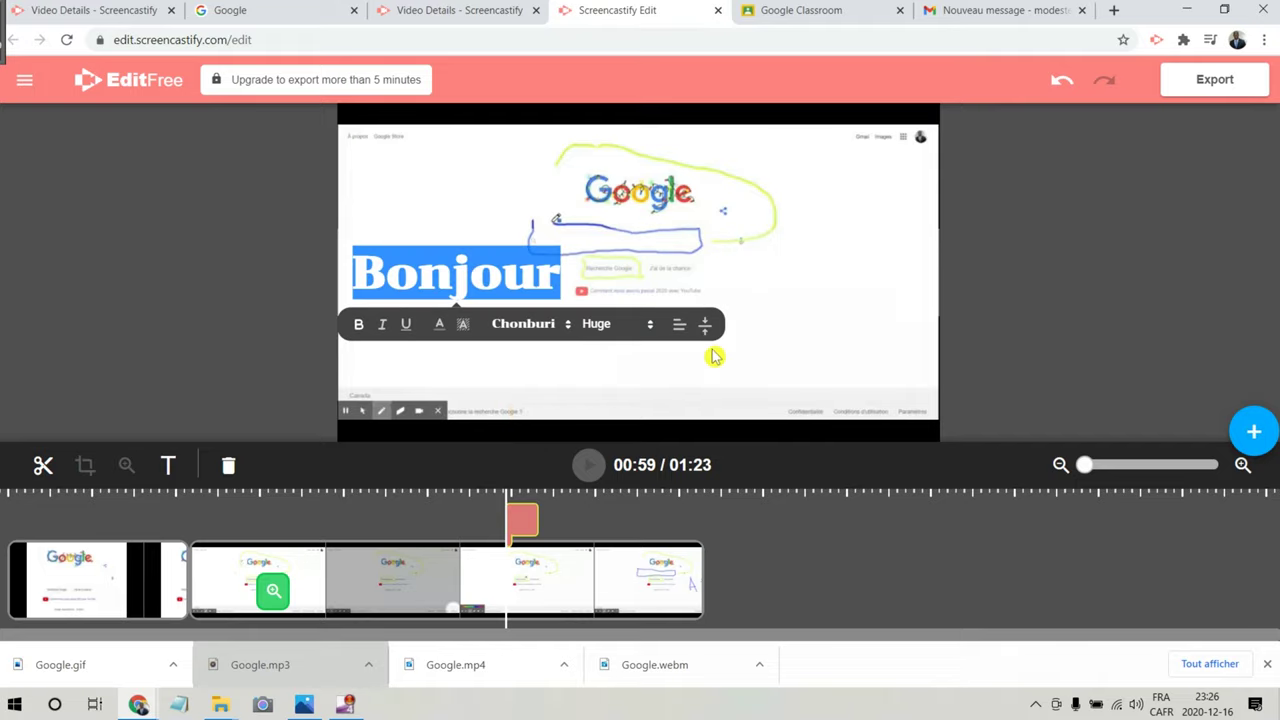
left_click(679, 326)
left_click(679, 369)
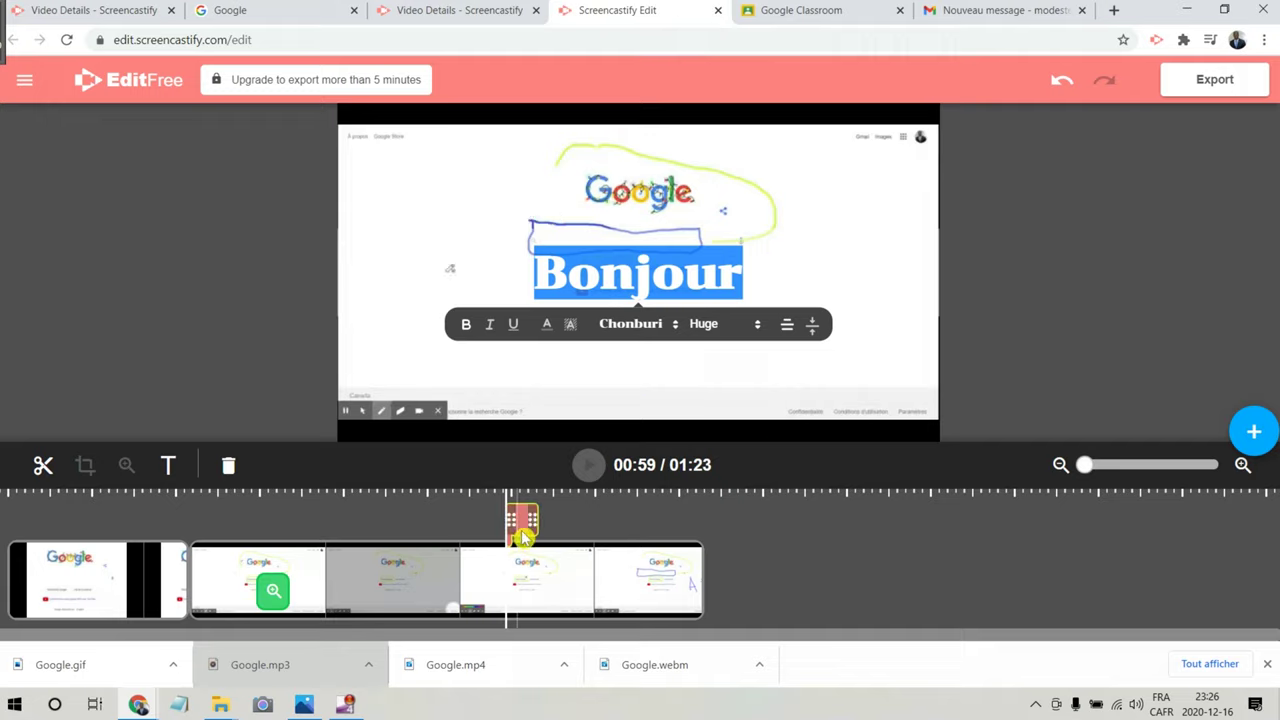
Leave the text overlay and place the playhead at the end of the second clip, at 01:23
left_click(590, 526)
left_click(771, 586)
left_click(629, 586)
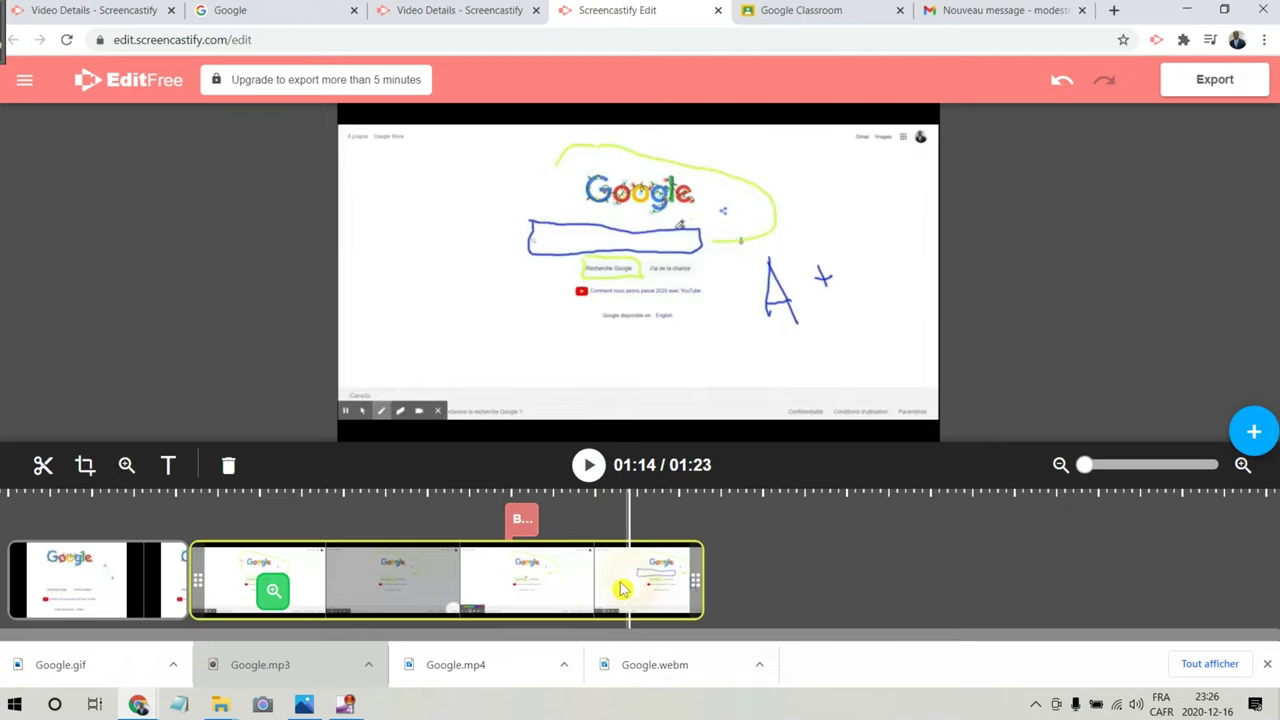
left_click(233, 475)
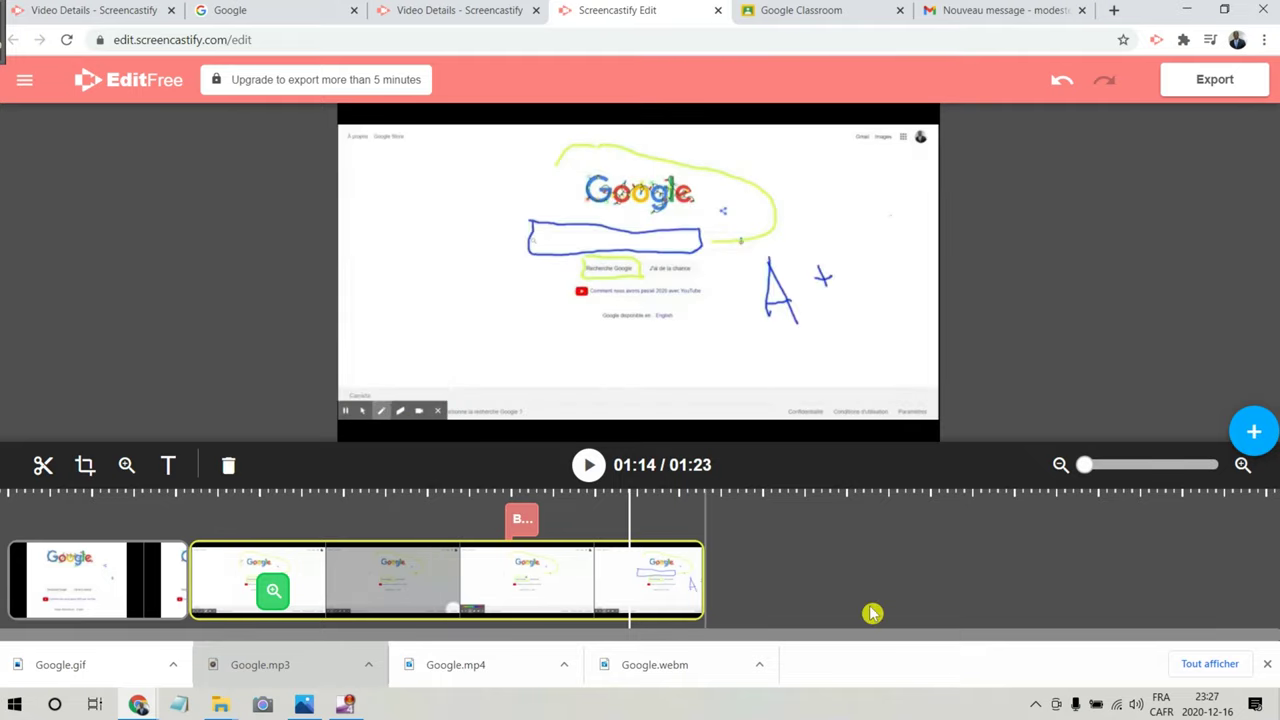
left_click(861, 570)
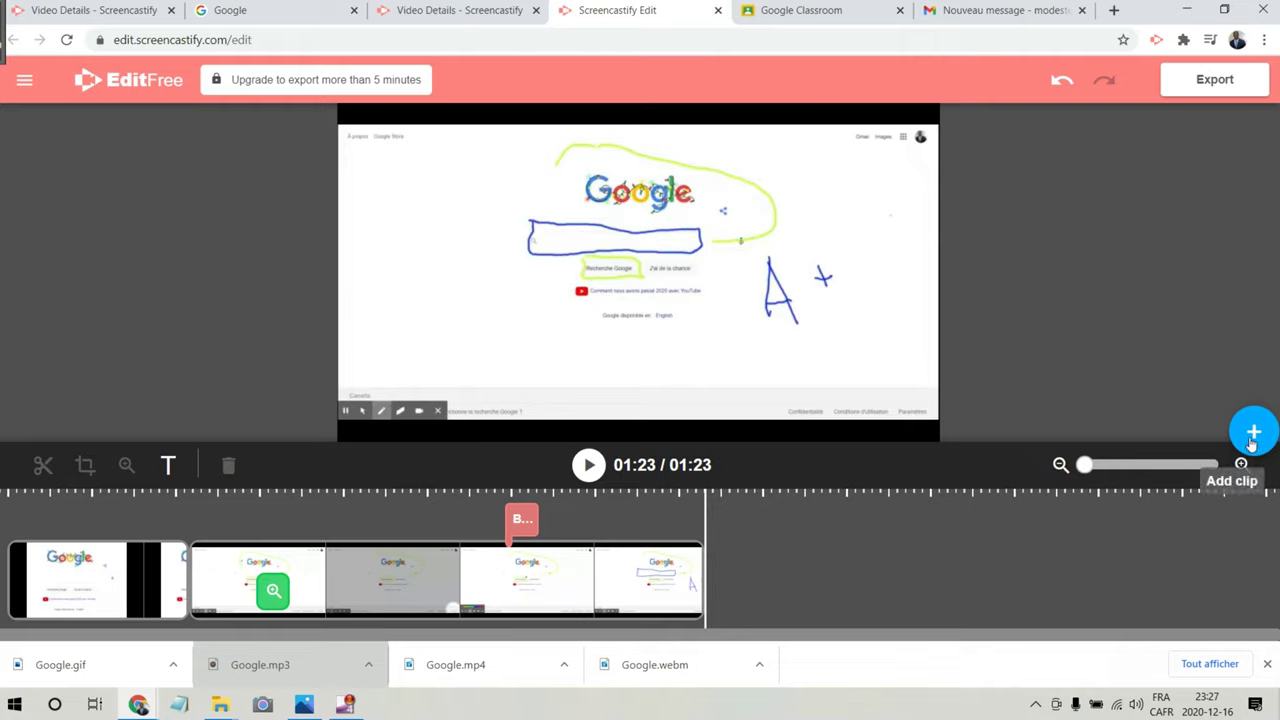
mouse_move(1272, 436)
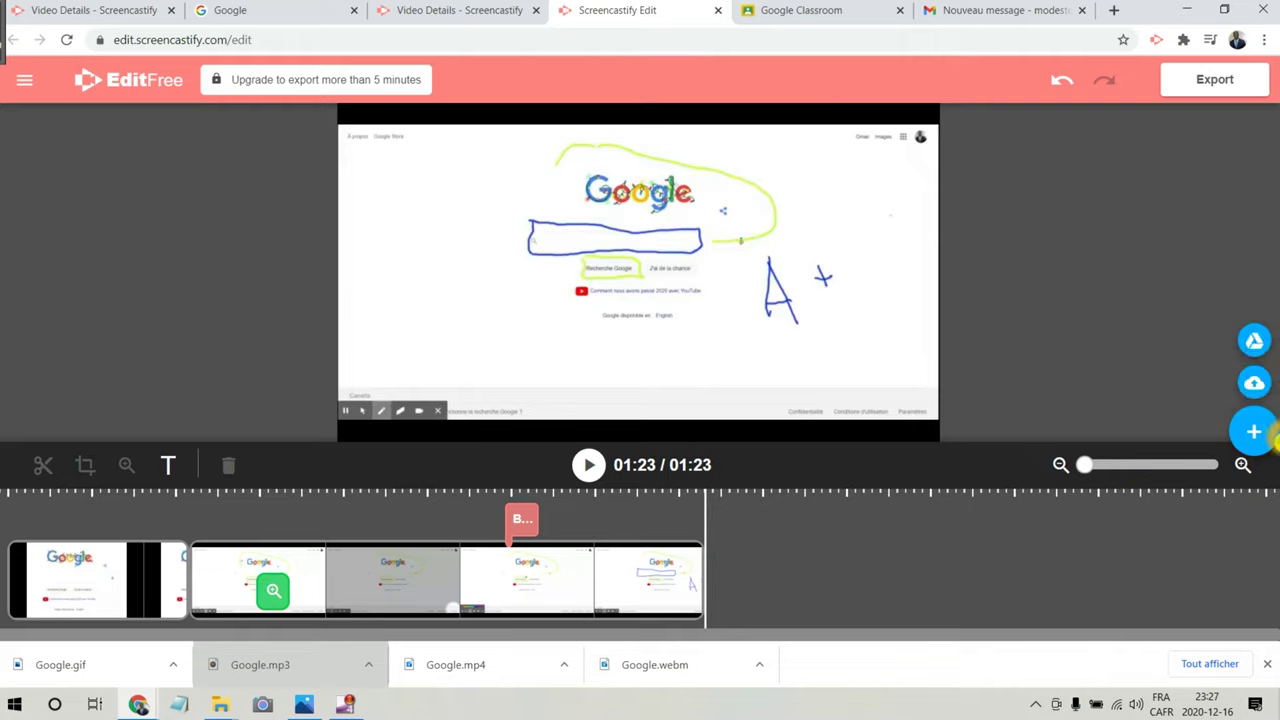
left_click(1257, 386)
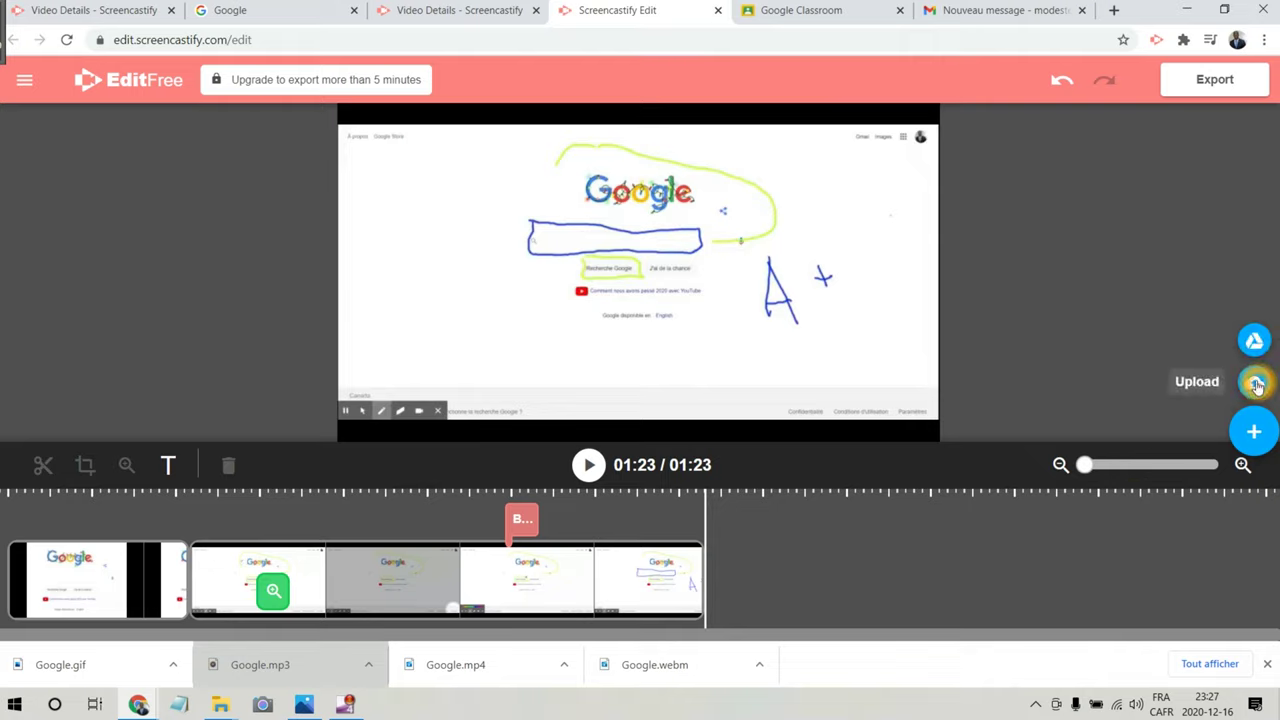
left_click(1255, 342)
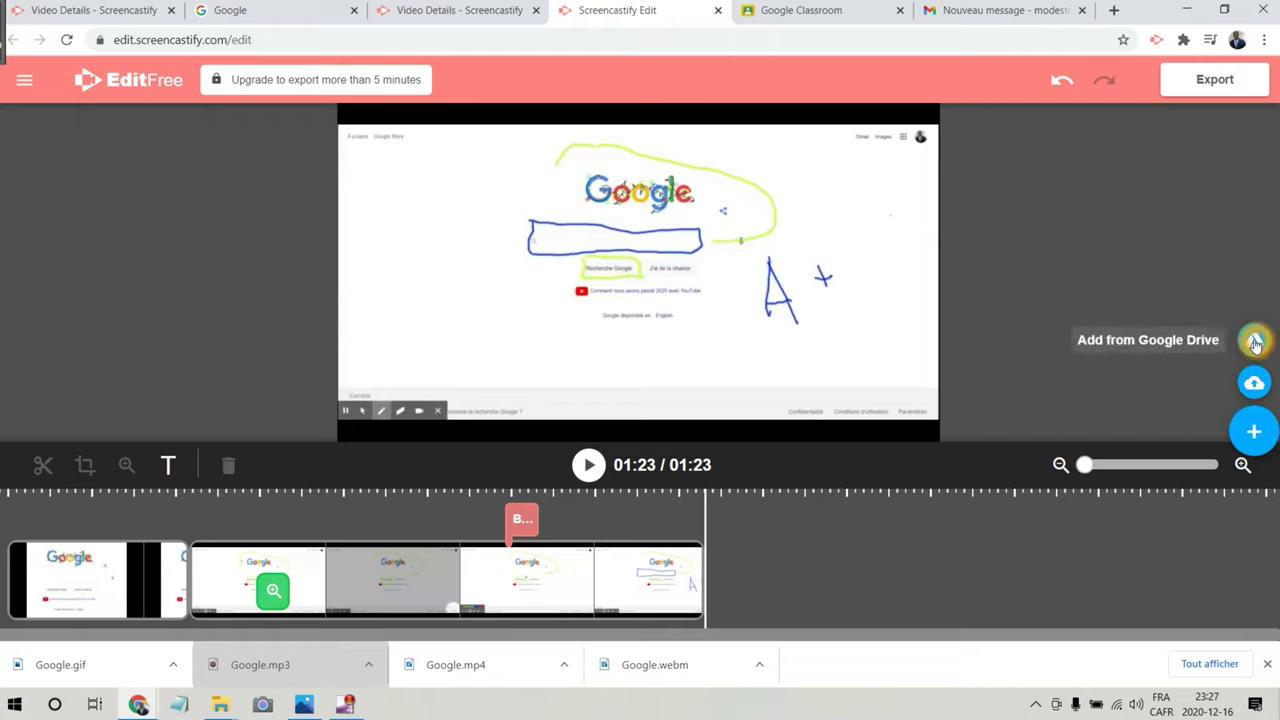
left_click(1255, 342)
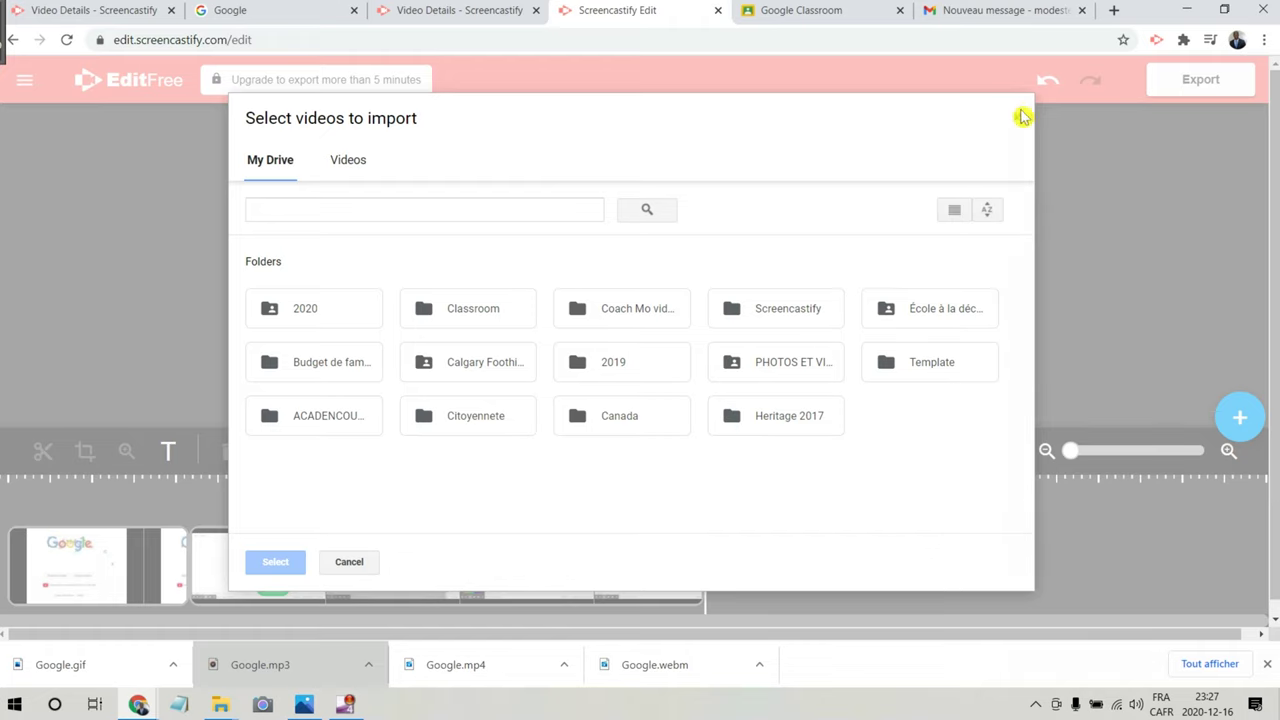
left_click(1118, 451)
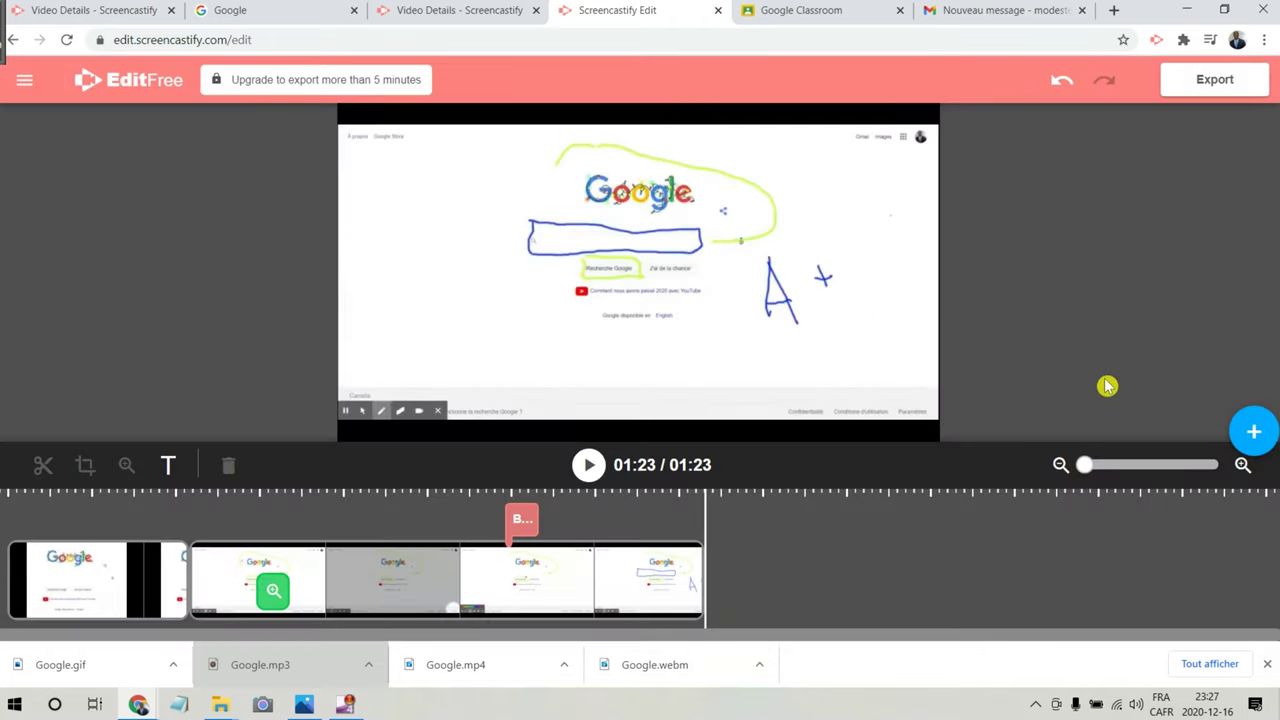
Upload the Google MP4 video from the Téléchargements folder as an additional clip after the second one
mouse_move(1258, 448)
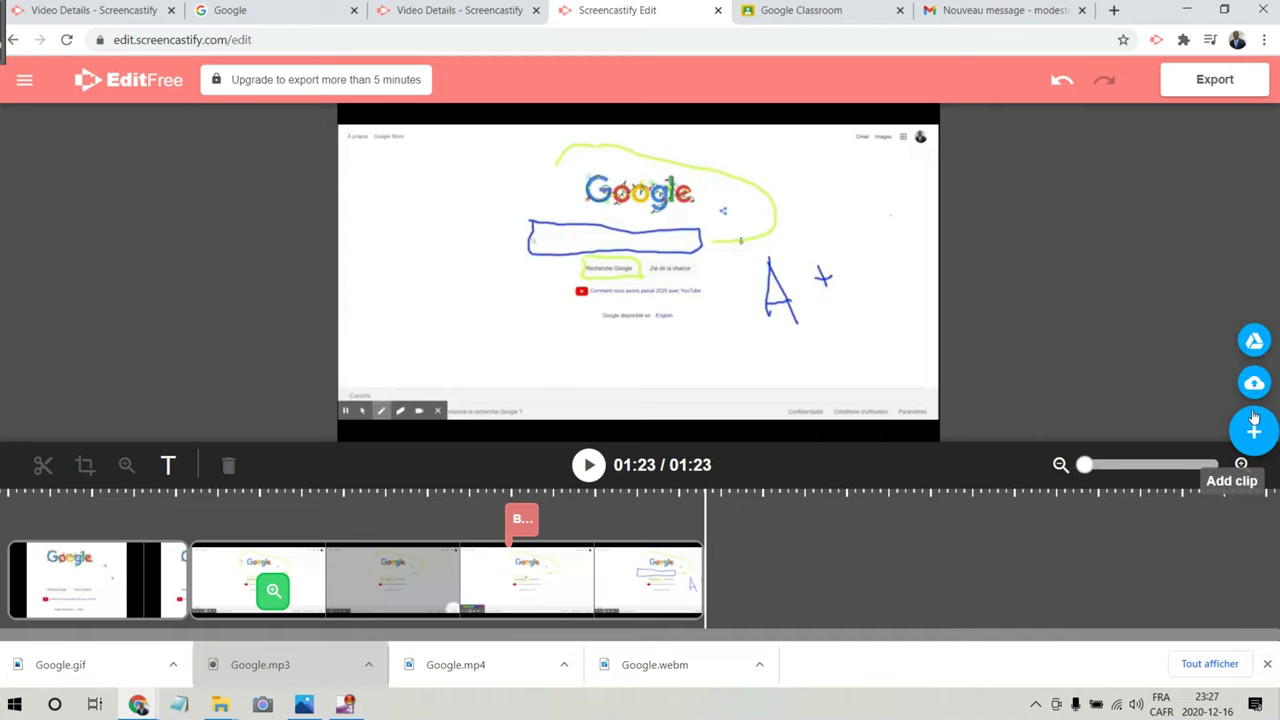
left_click(1252, 382)
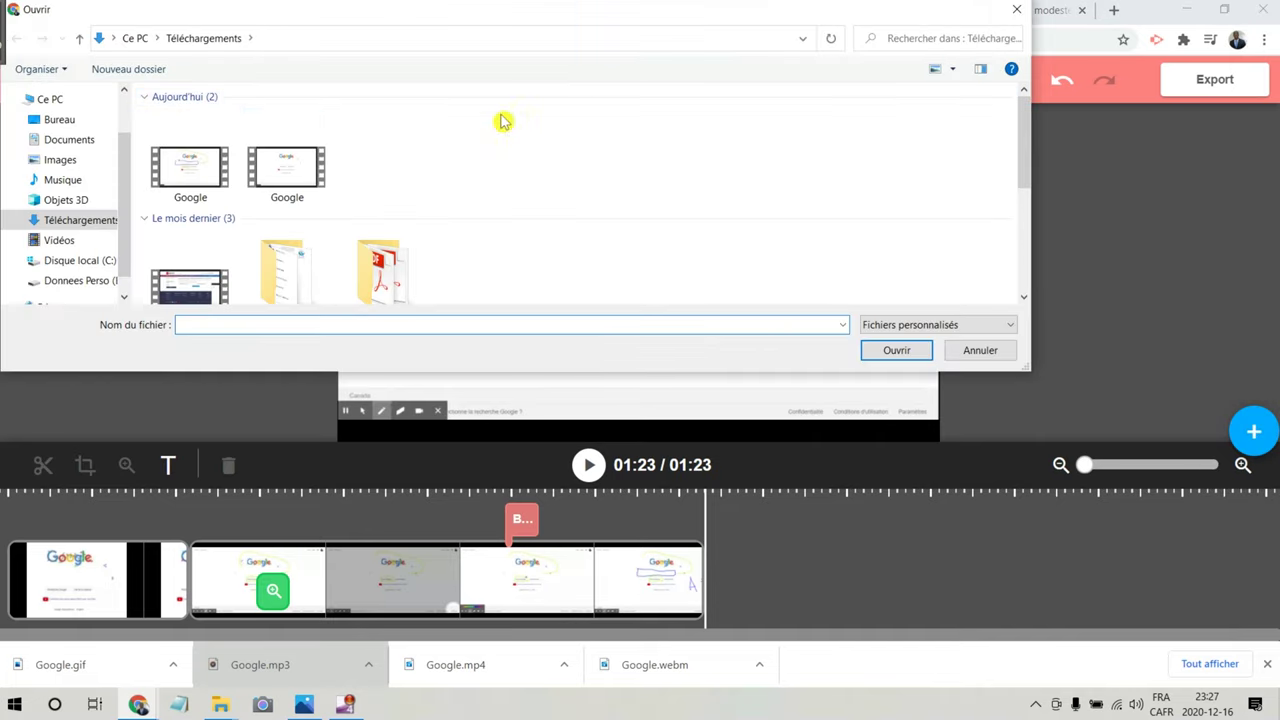
left_click(193, 170)
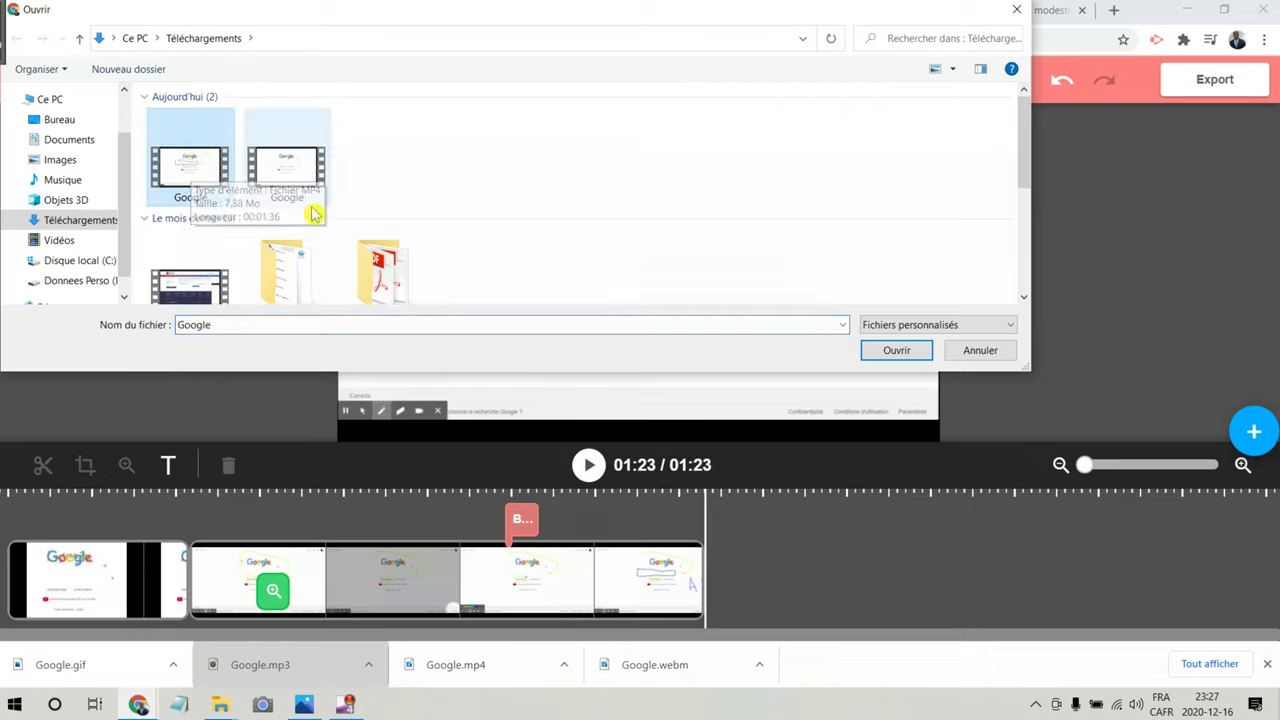
left_click(890, 352)
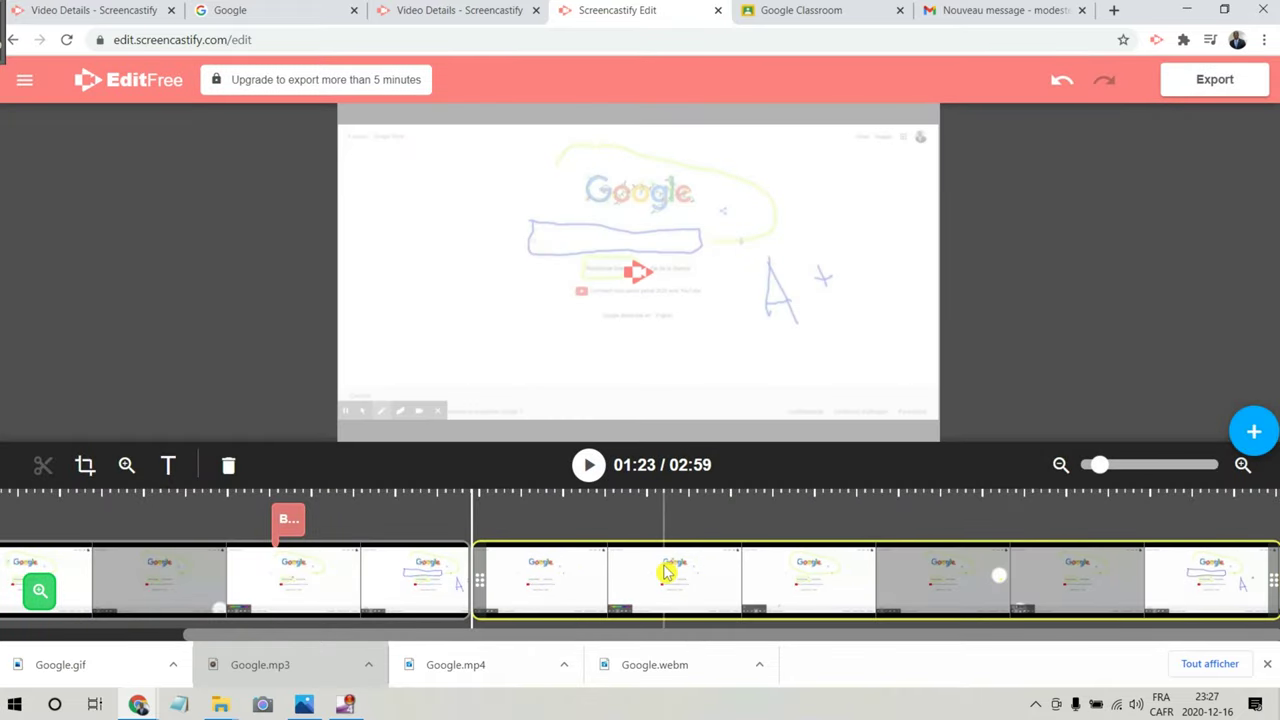
Preview the newly imported third clip at several timeline positions, finishing at 01:33
left_click(680, 494)
left_click(714, 586)
left_click(800, 594)
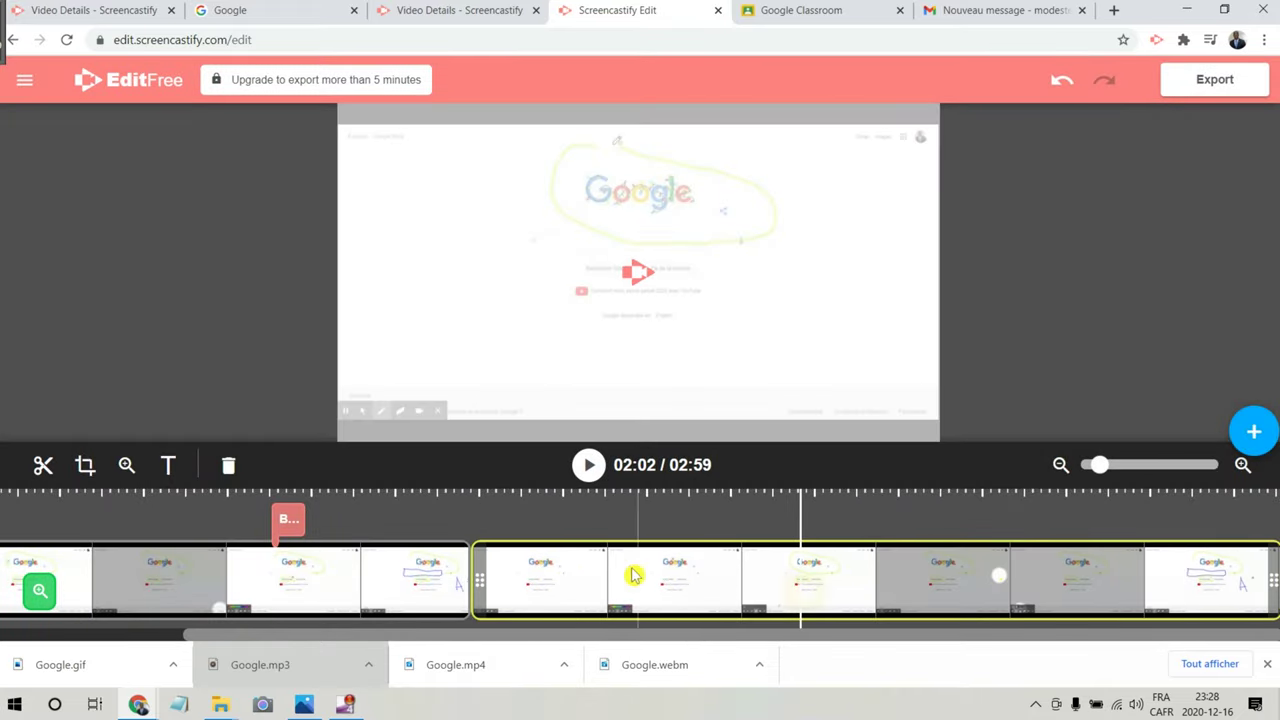
left_click(632, 575)
left_click(707, 582)
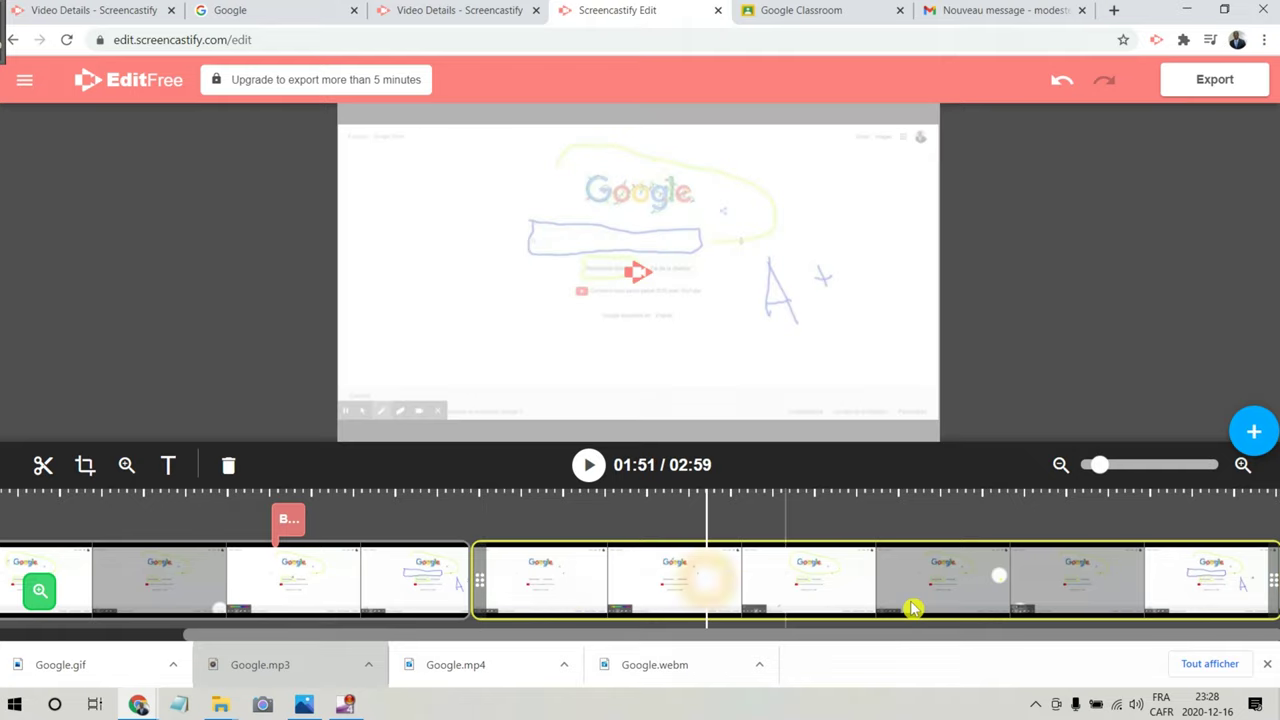
left_click(1188, 584)
left_click(829, 525)
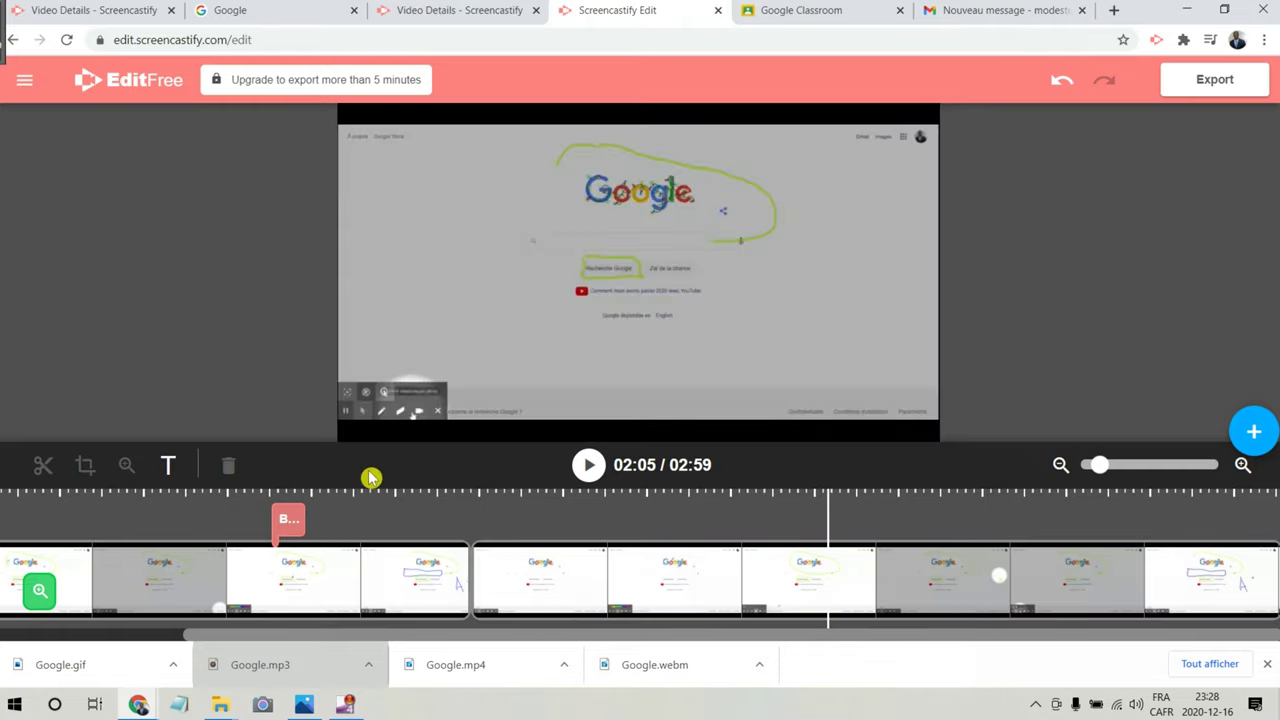
left_click(555, 590)
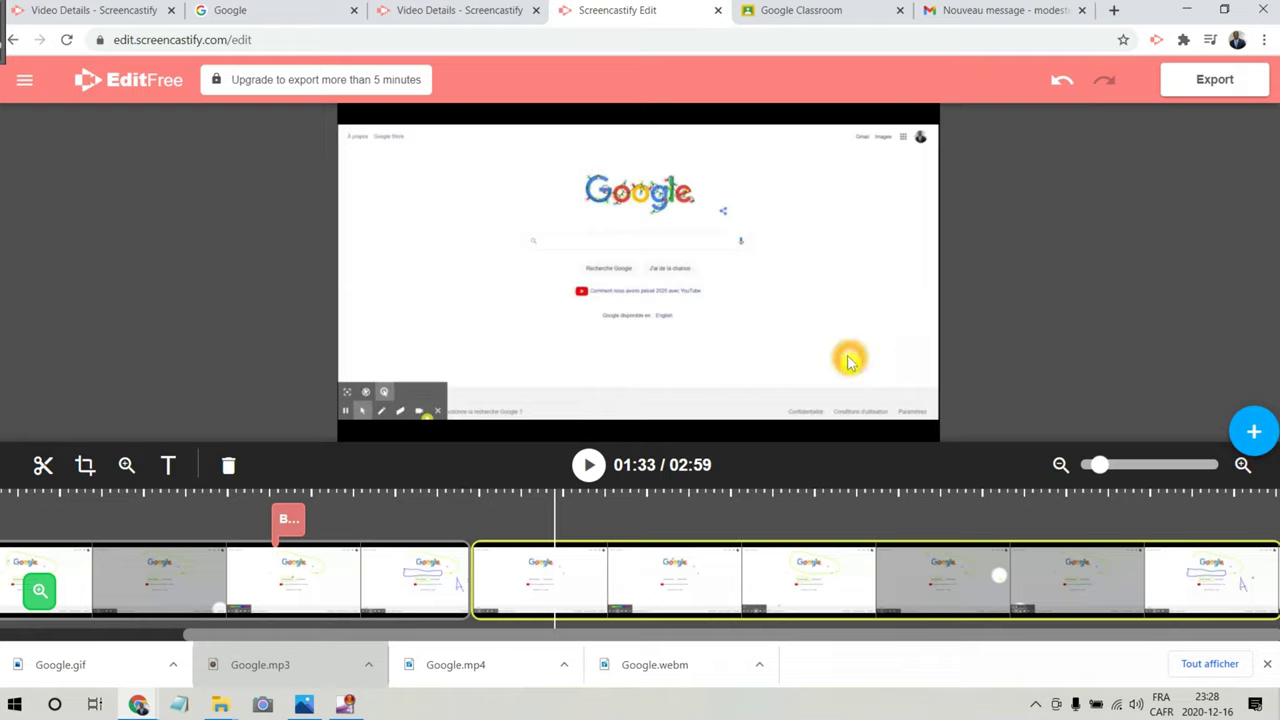
Start exporting the edited video as an MP4 named Google, and cancel the processing
left_click(1215, 80)
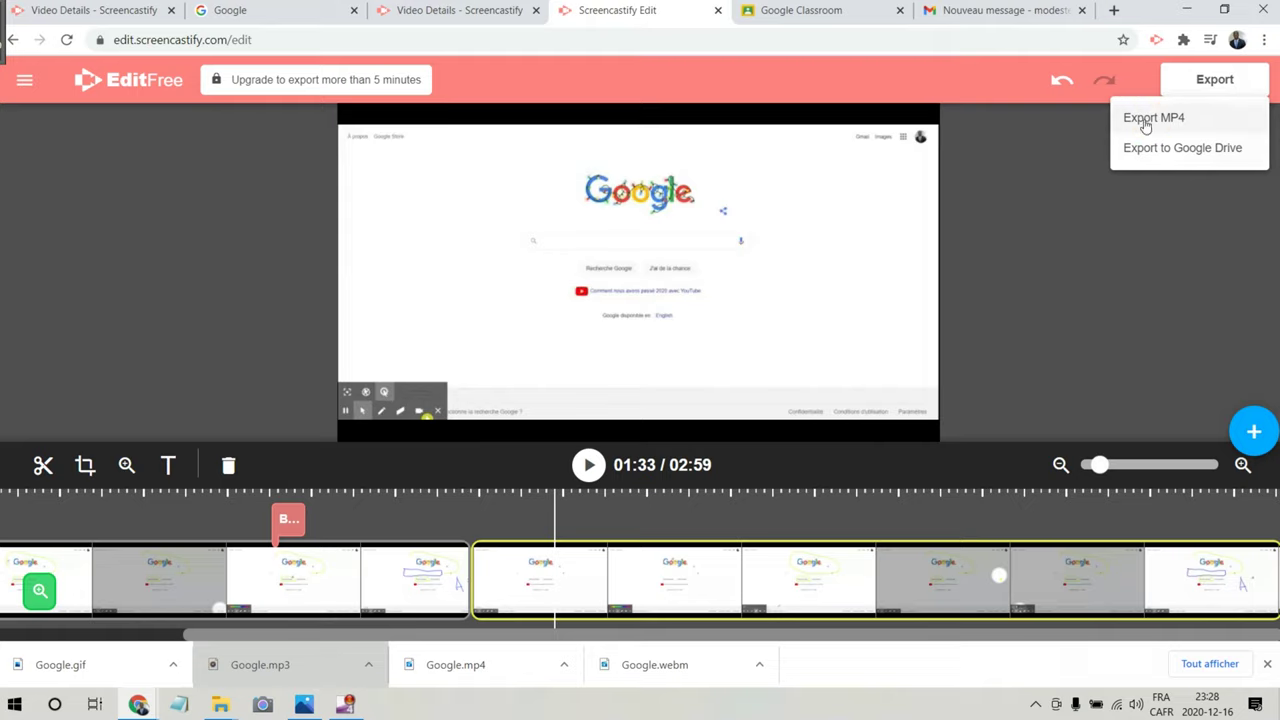
left_click(1170, 118)
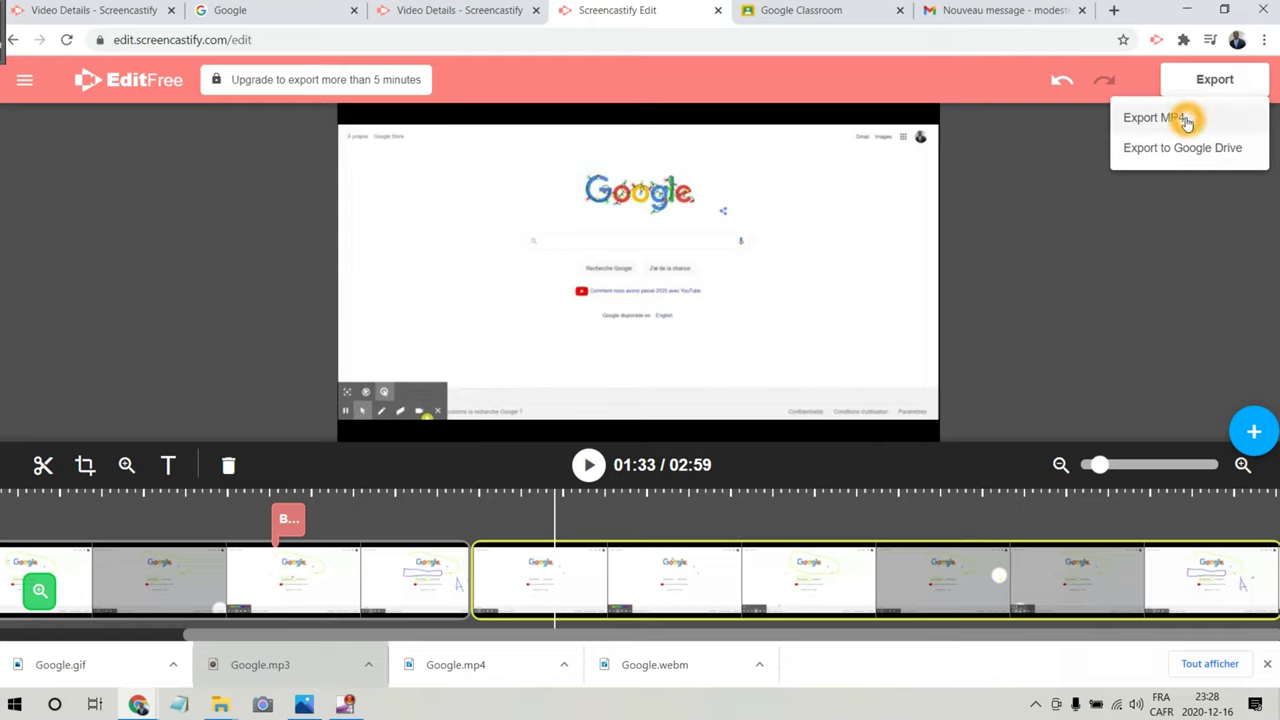
left_click(1182, 120)
left_click(1219, 151)
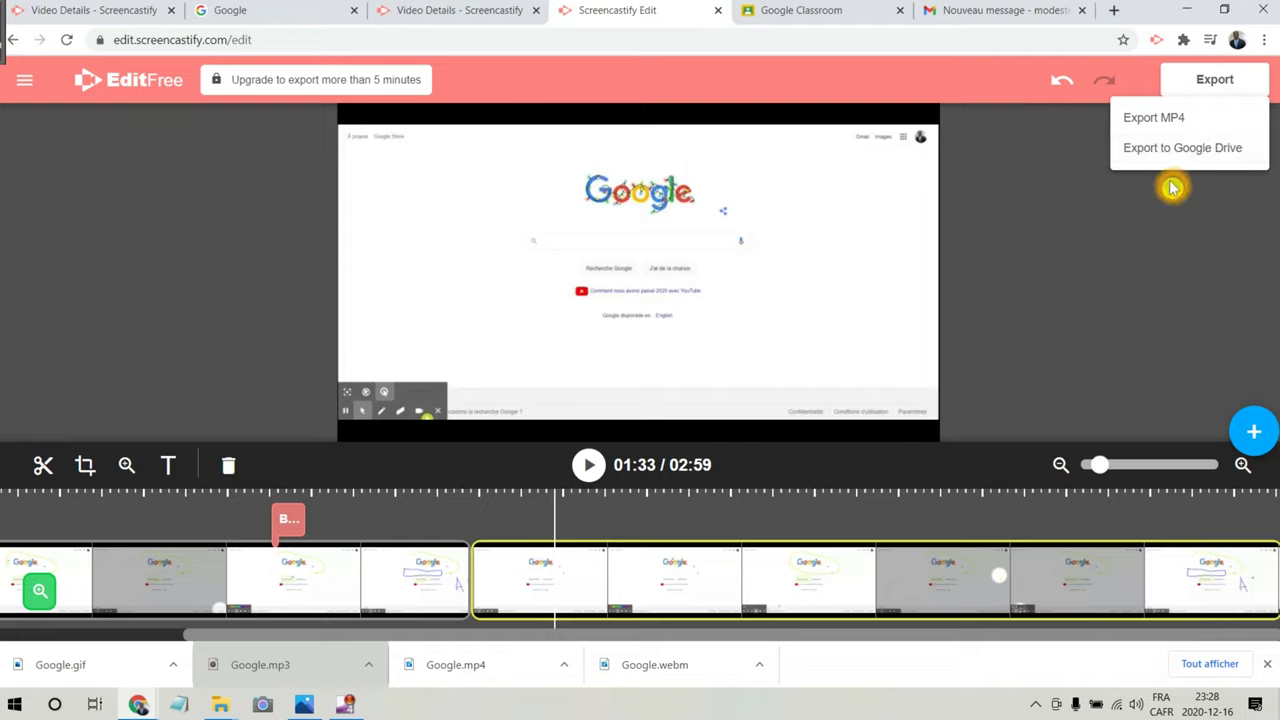
left_click(1178, 121)
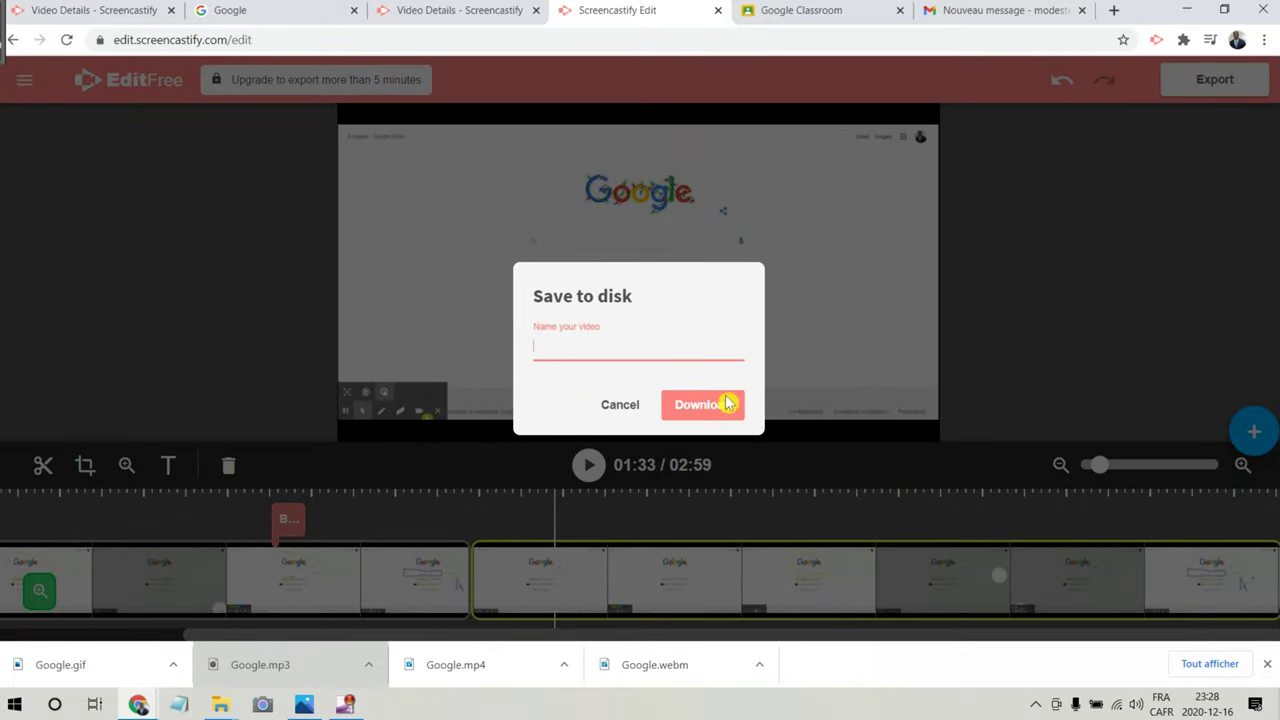
left_click(534, 357)
left_click(717, 352)
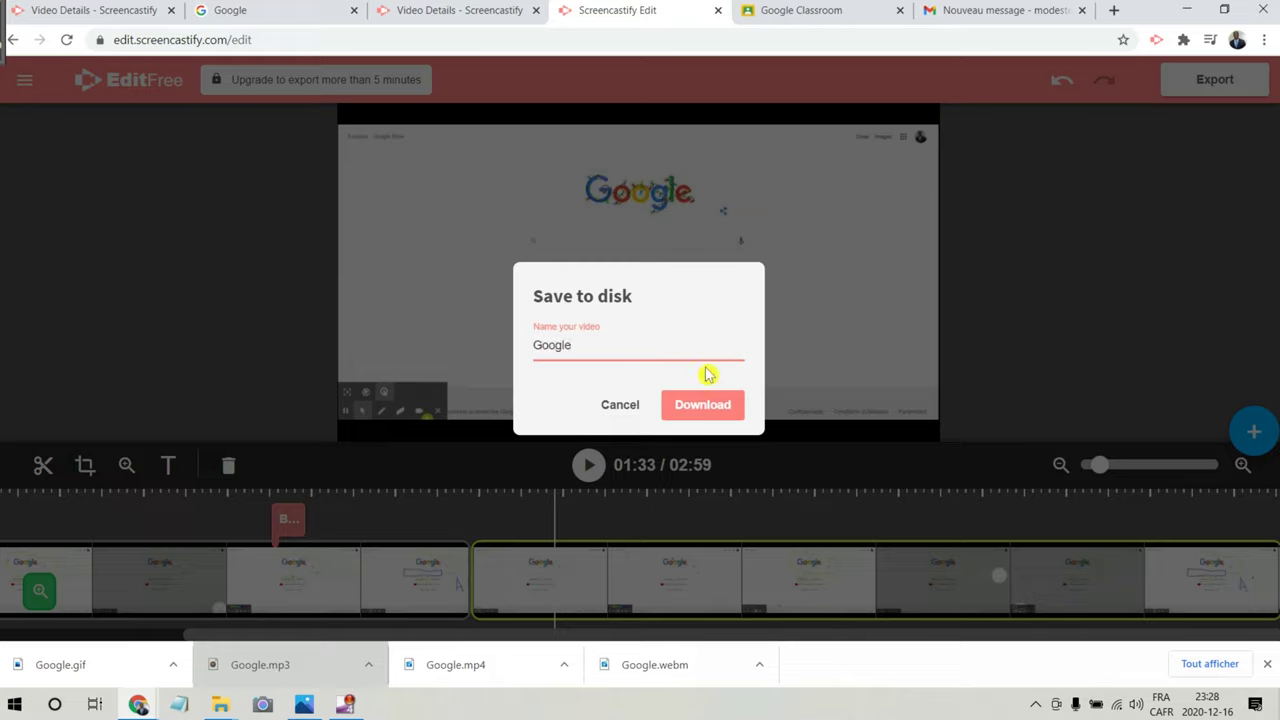
left_click(700, 331)
left_click(711, 407)
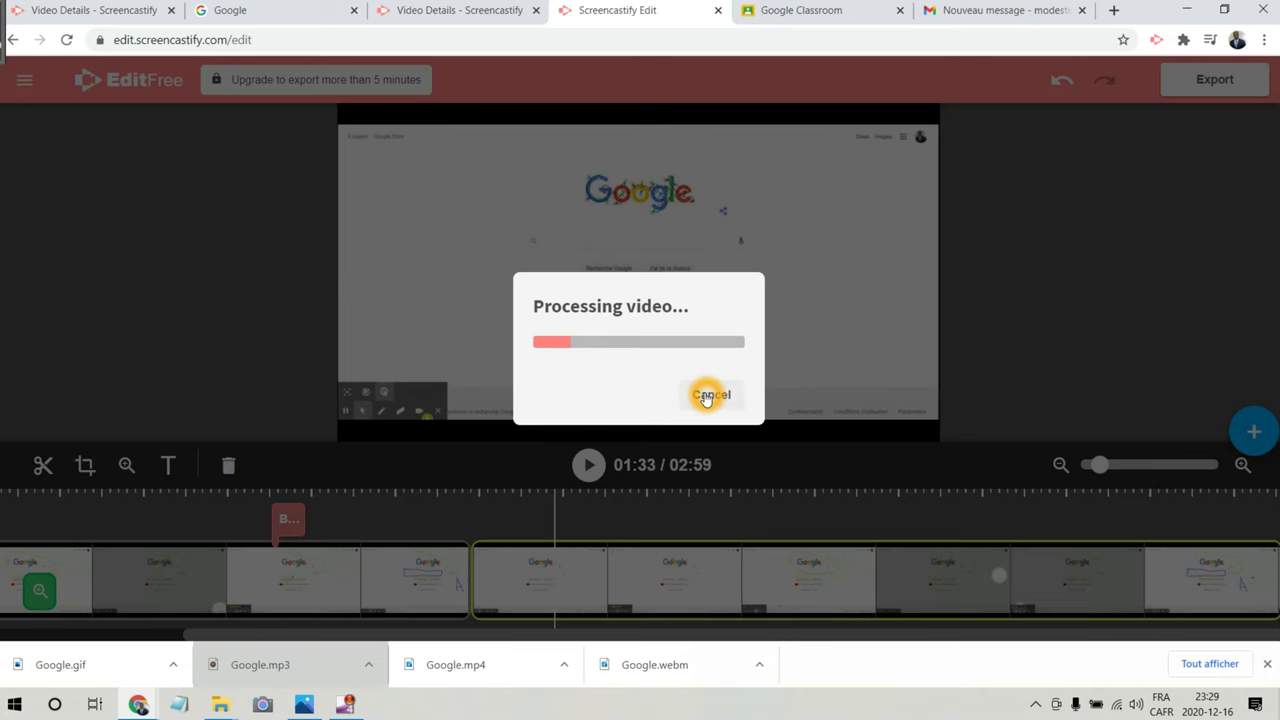
left_click(706, 397)
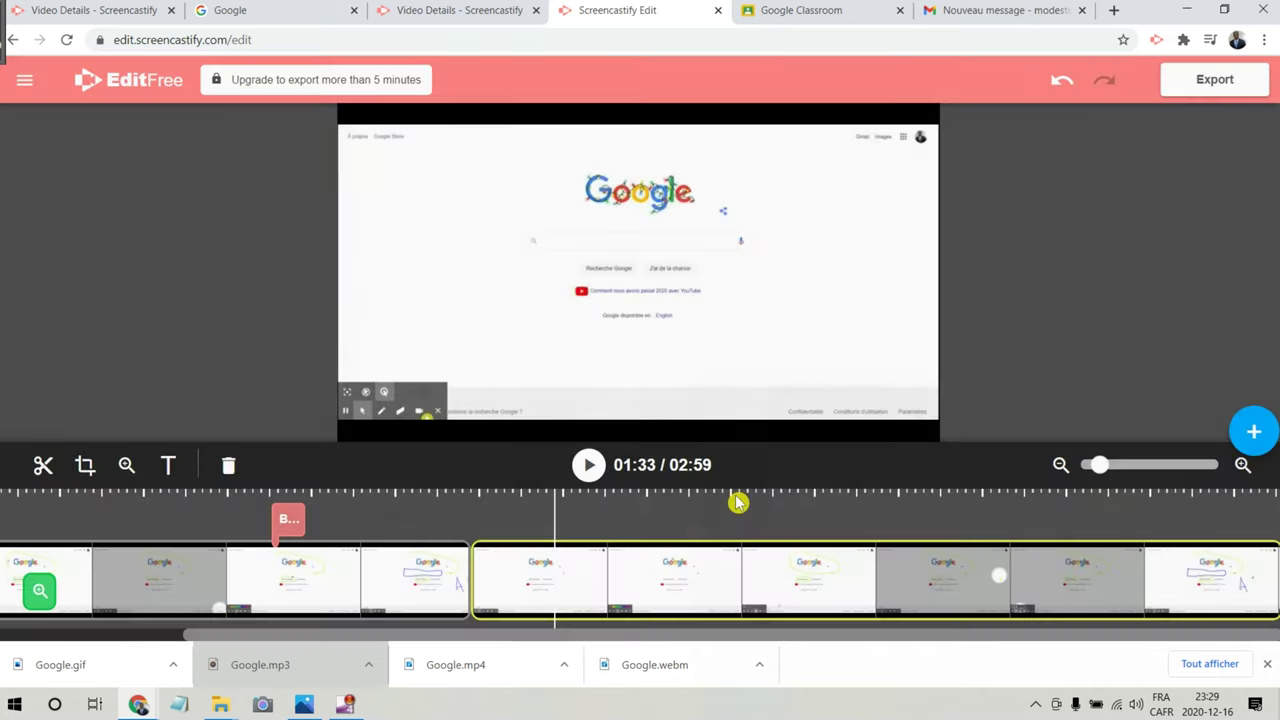
Export the edited video to Google Drive under the name Google
left_click(1229, 84)
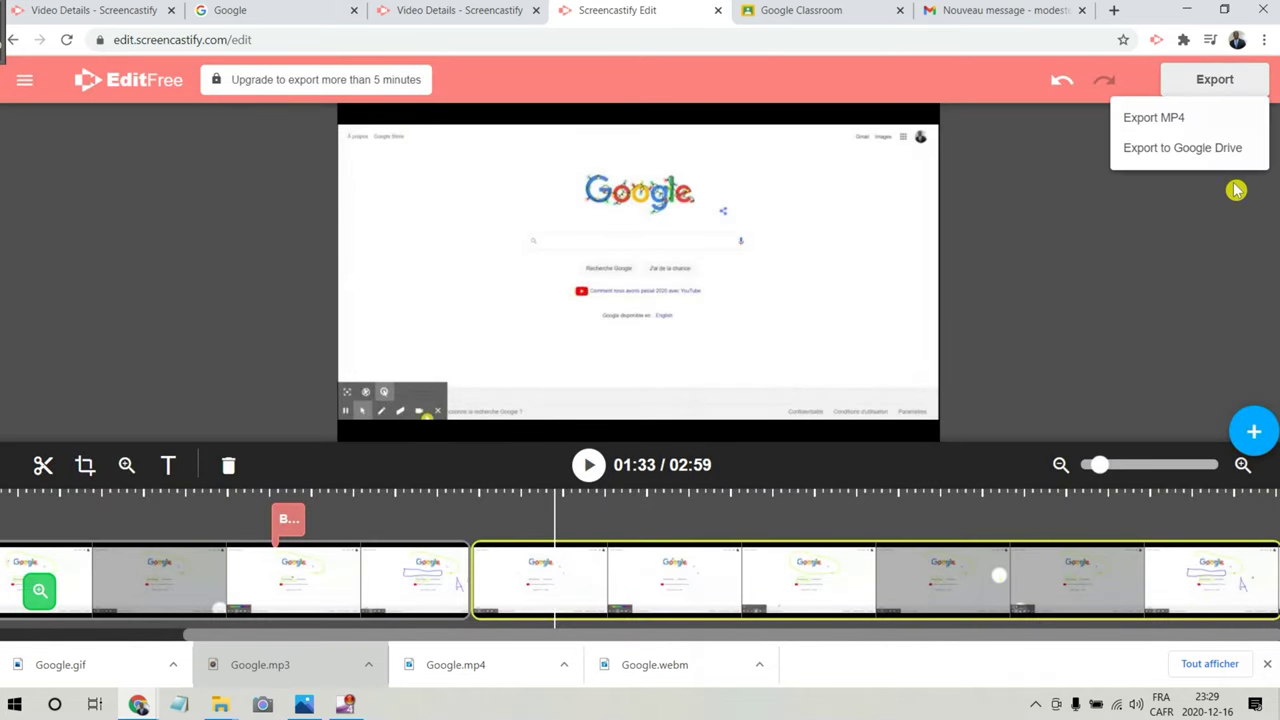
left_click(1153, 152)
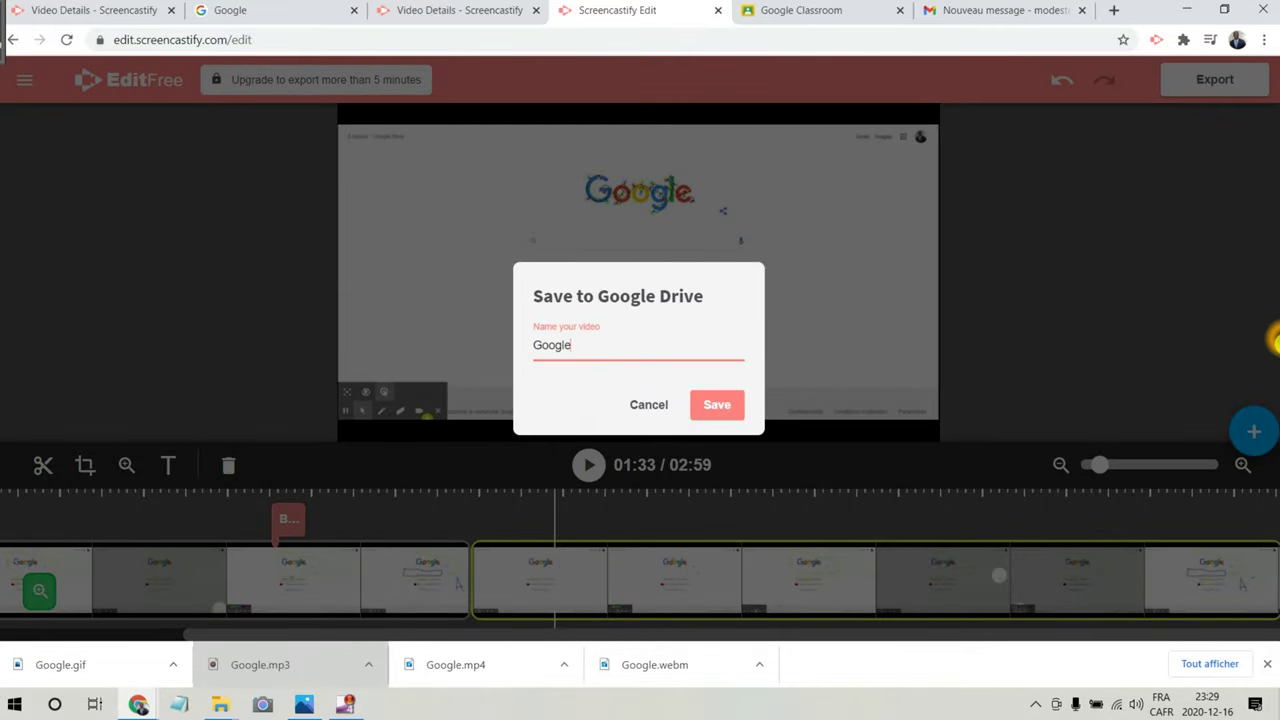
left_click(738, 393)
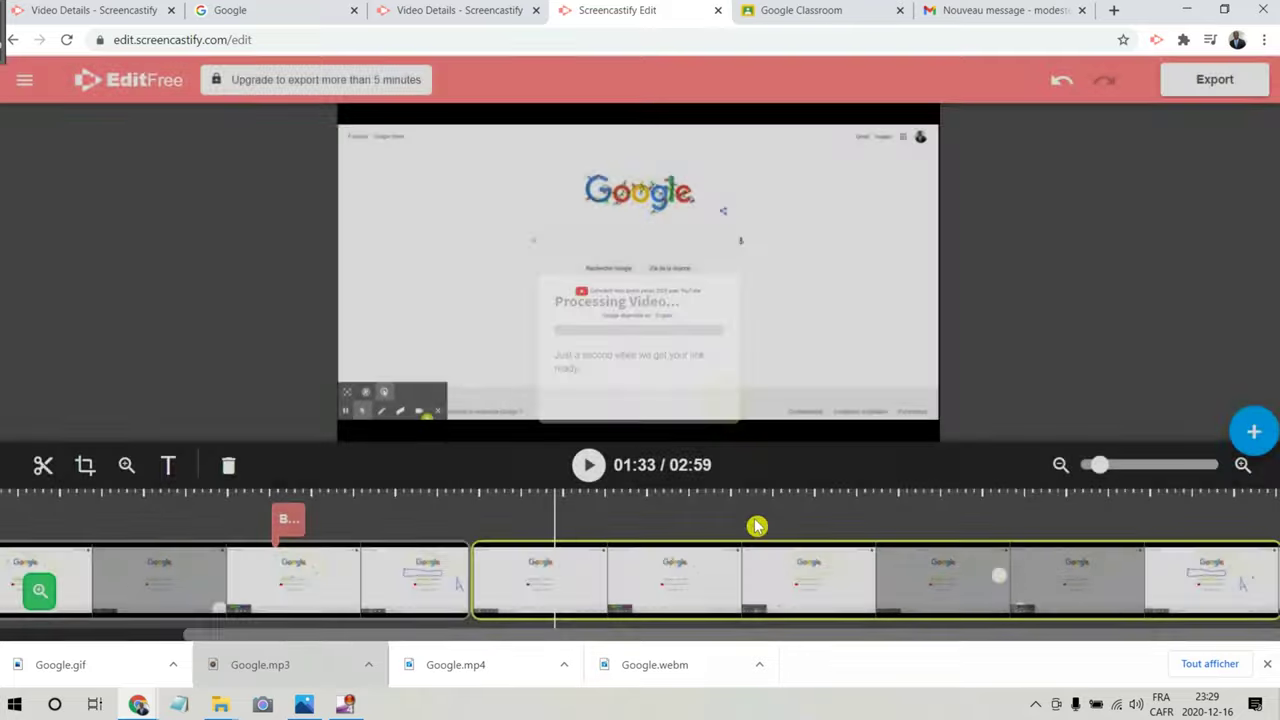
left_click(674, 335)
left_click(680, 346)
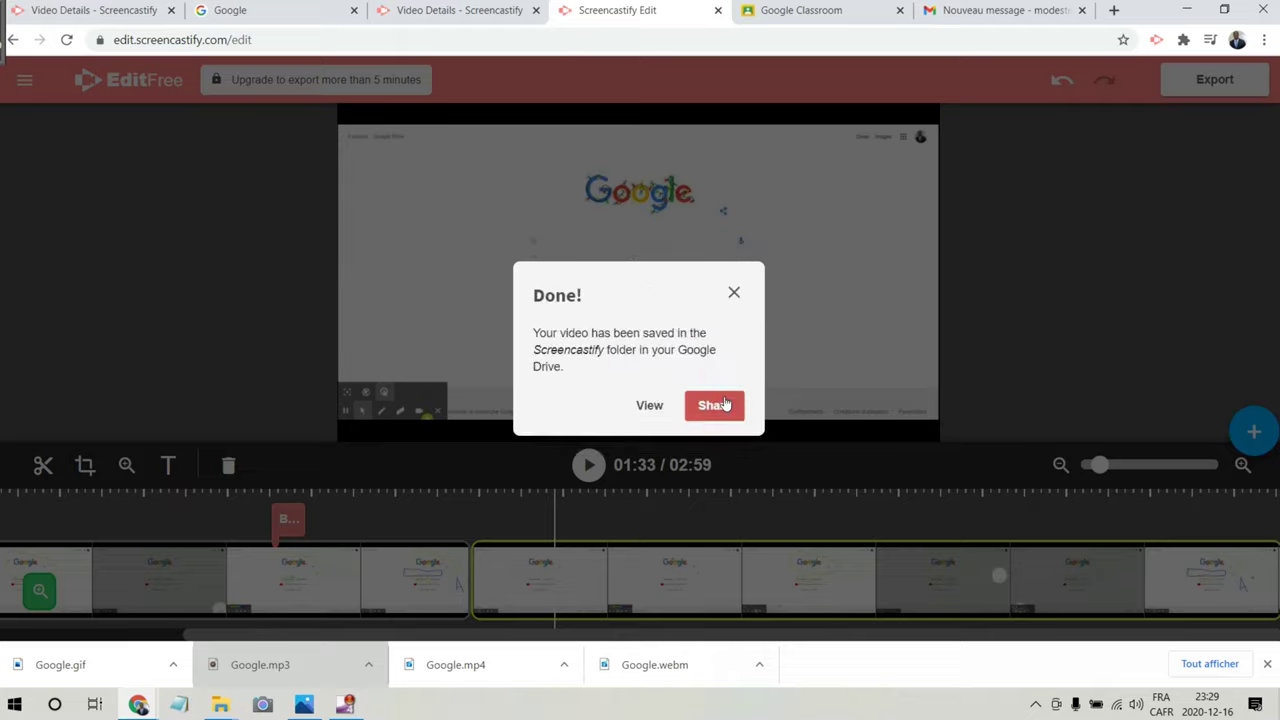
Examine the Google Drive save confirmation, including the destination folder and the View and Share choices
left_click(716, 405)
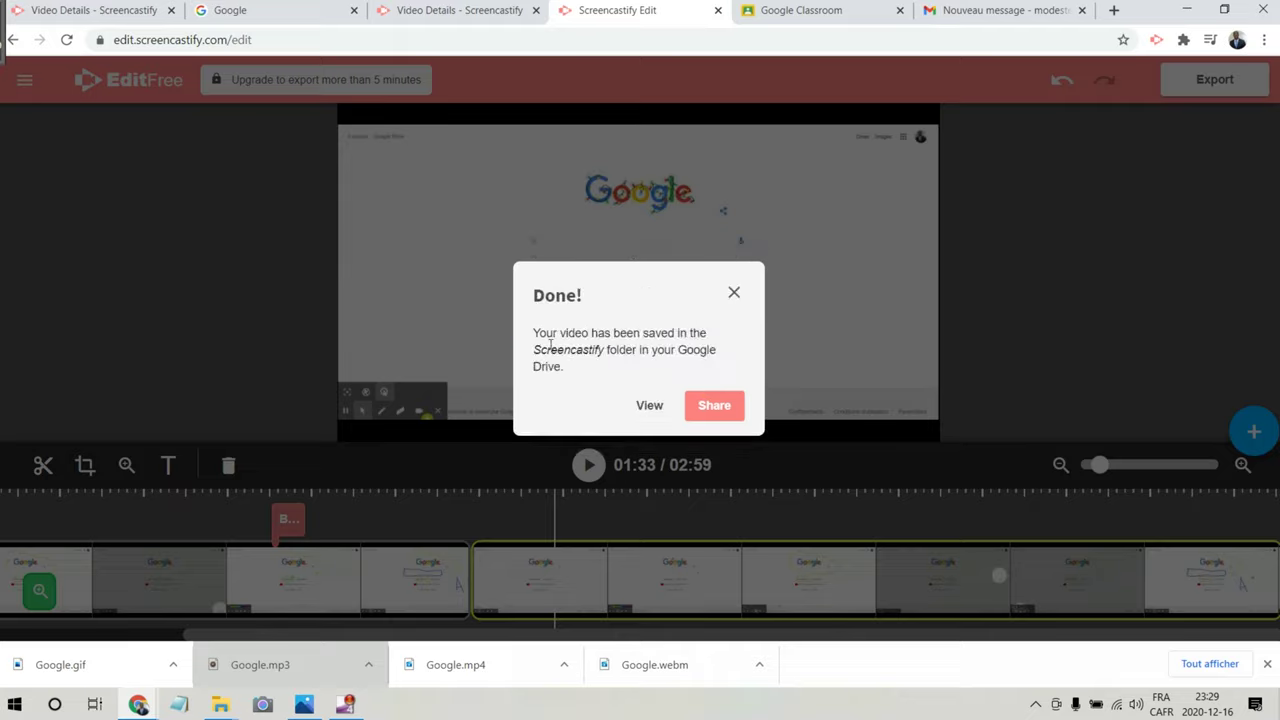
left_click(655, 350)
left_click(534, 337)
left_click(542, 347)
left_click(540, 340)
left_click(629, 349)
left_click(588, 379)
left_click(714, 402)
left_click(645, 406)
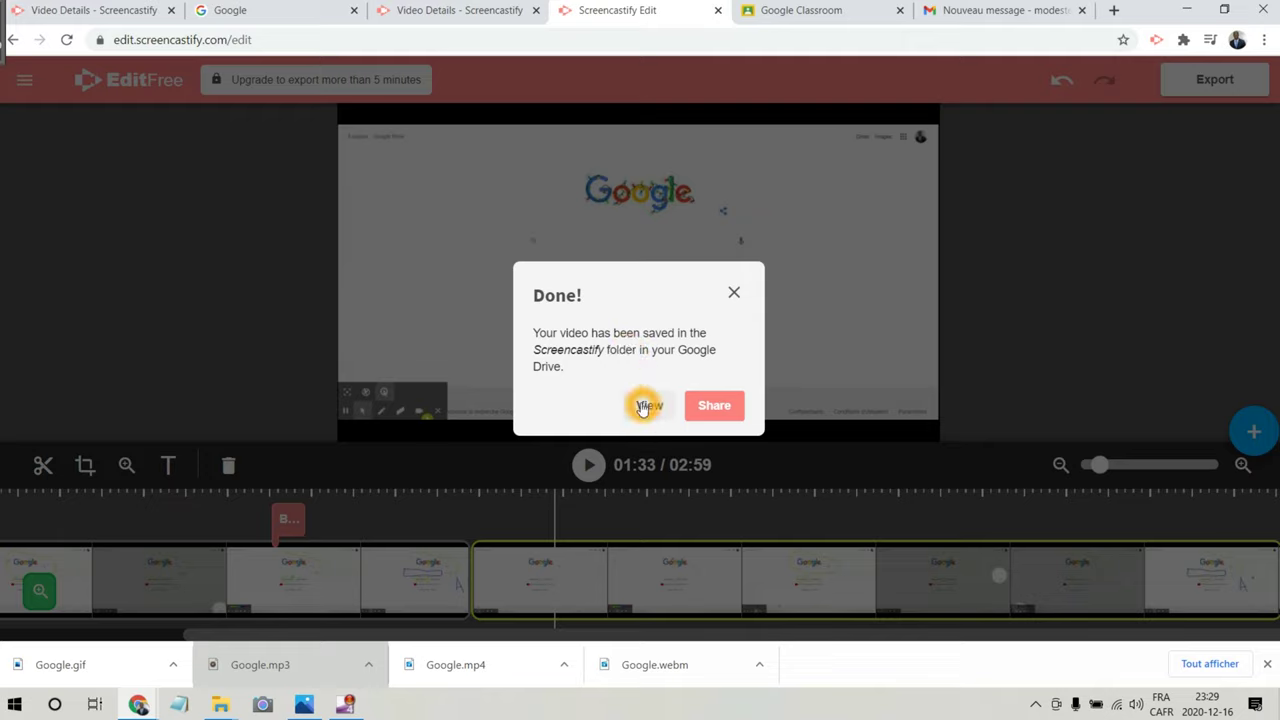
left_click(712, 408)
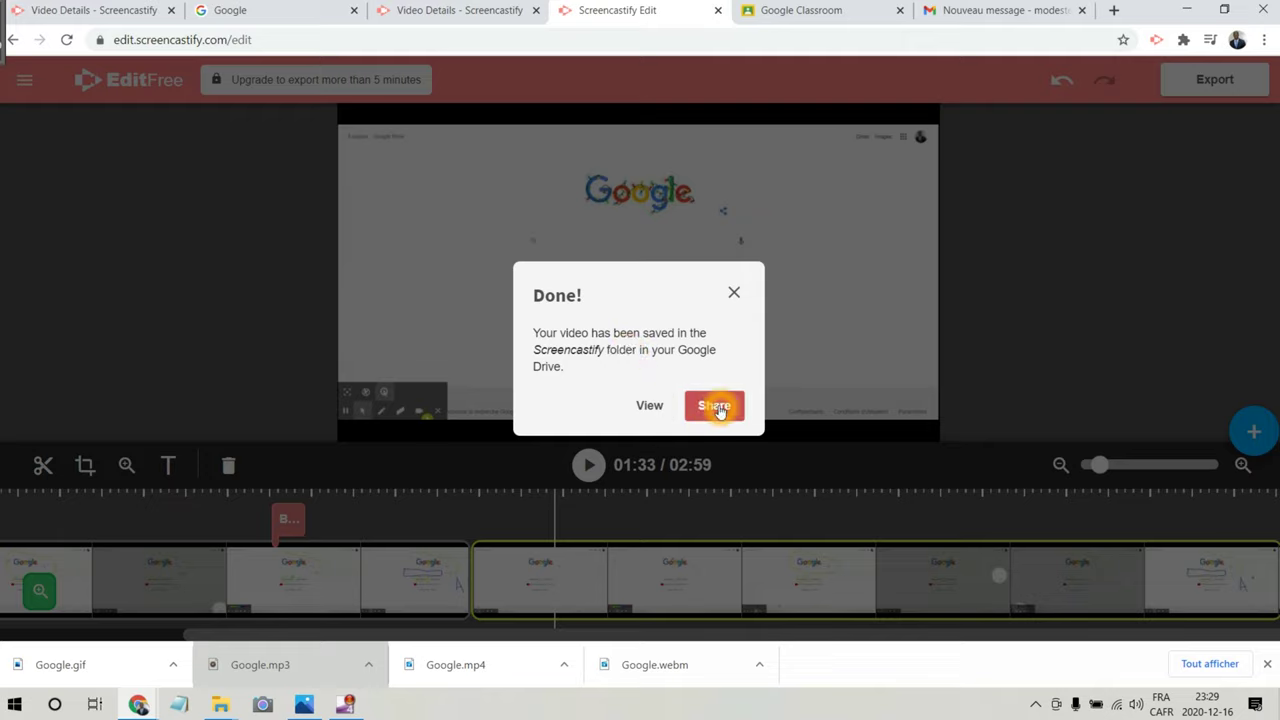
View the exported video's details page with its download options expanded, and return to the editor
left_click(650, 406)
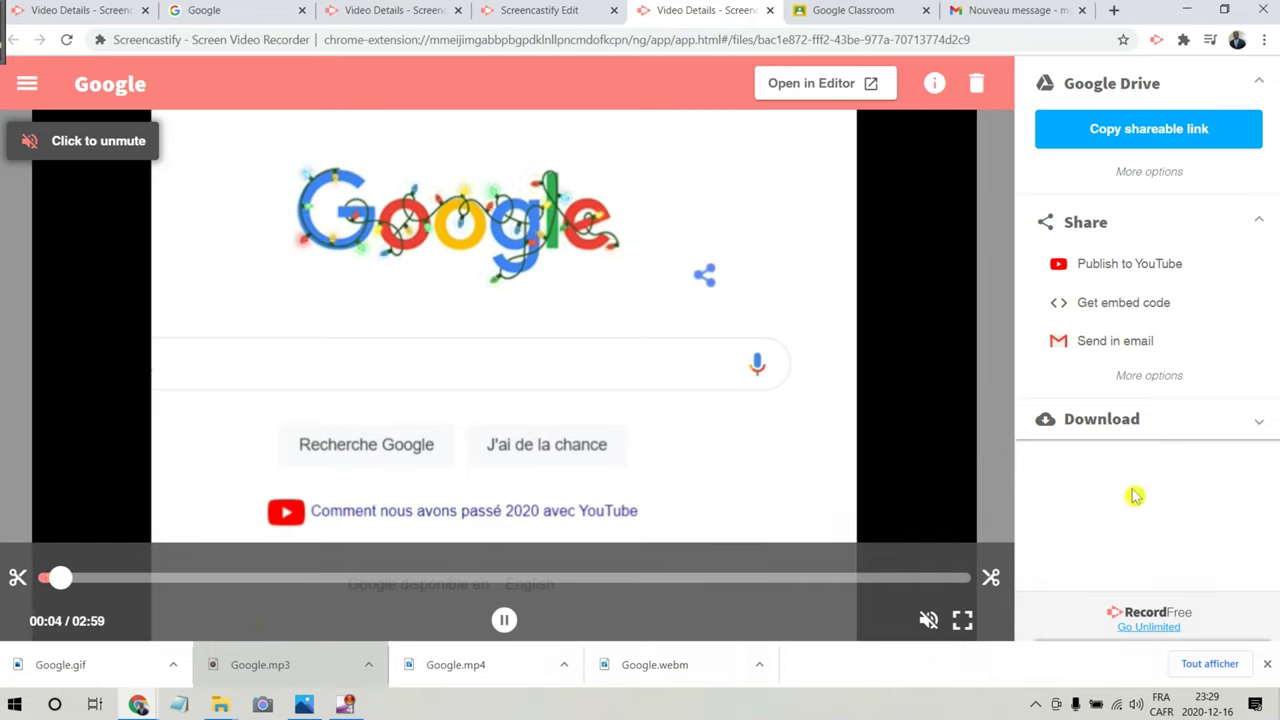
left_click(1106, 422)
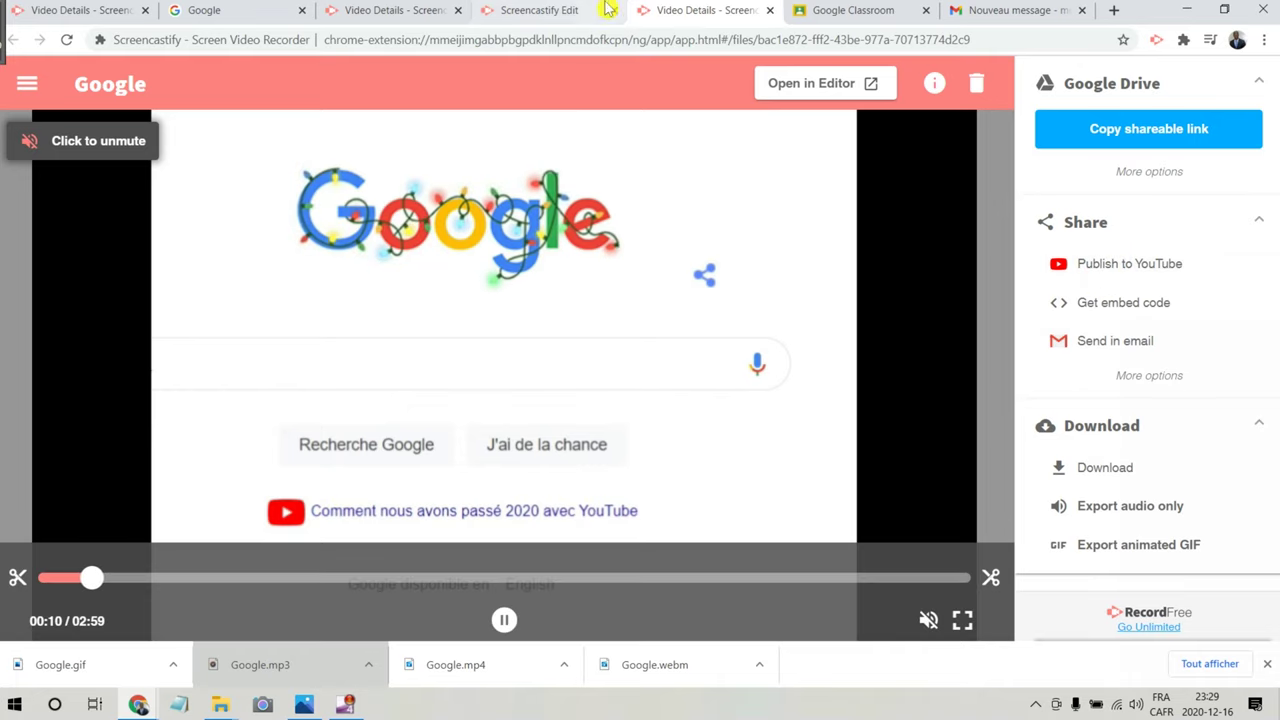
left_click(538, 8)
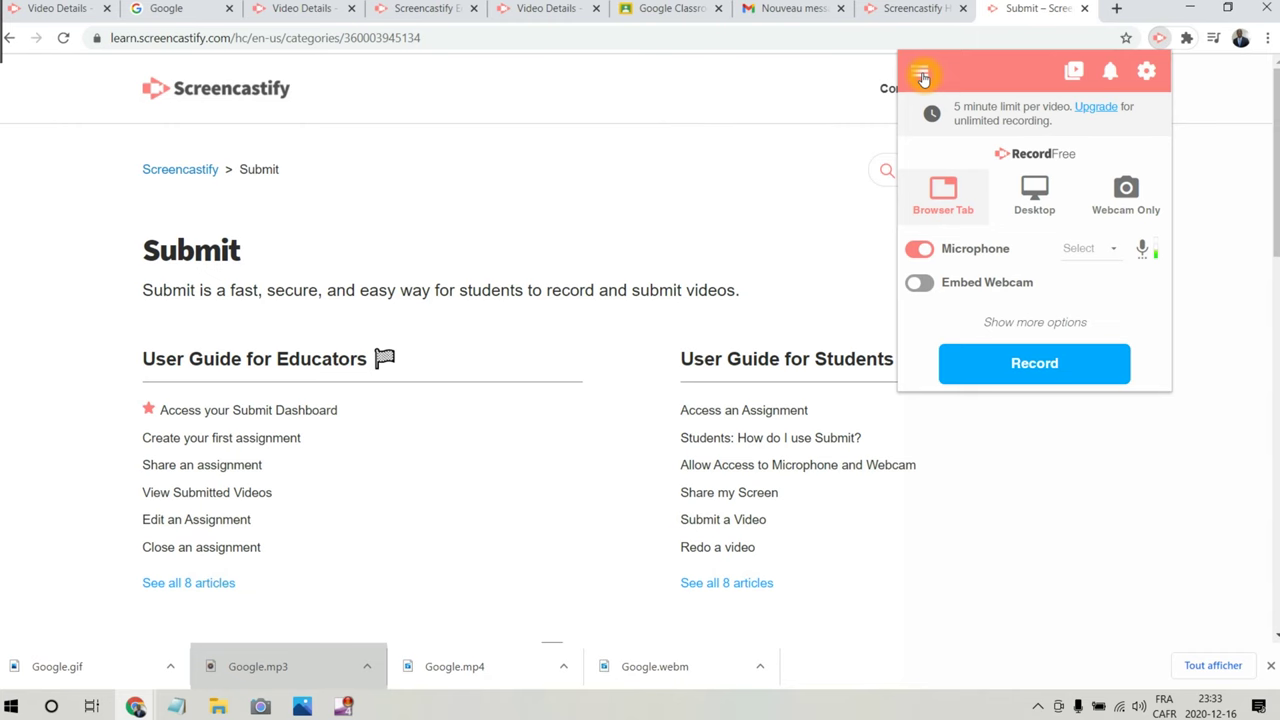
Open the Submit dashboard from the Screencastify extension
left_click(921, 76)
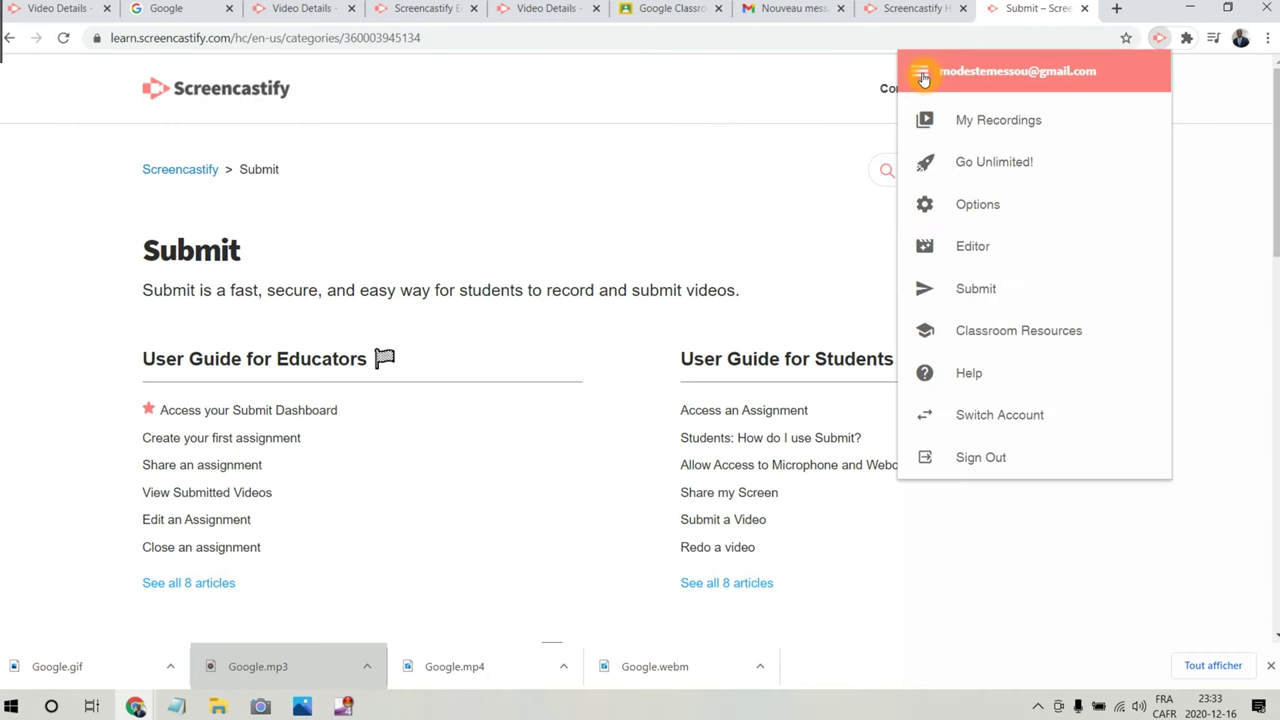
left_click(997, 298)
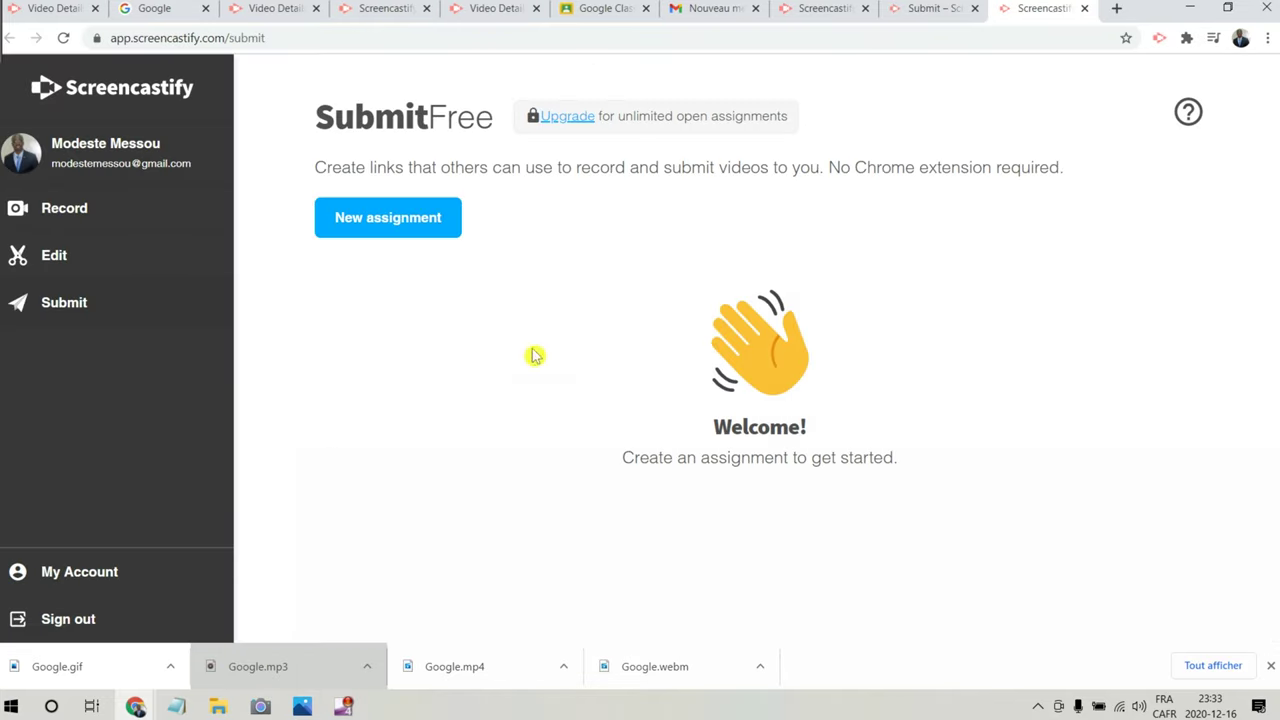
left_click(169, 480)
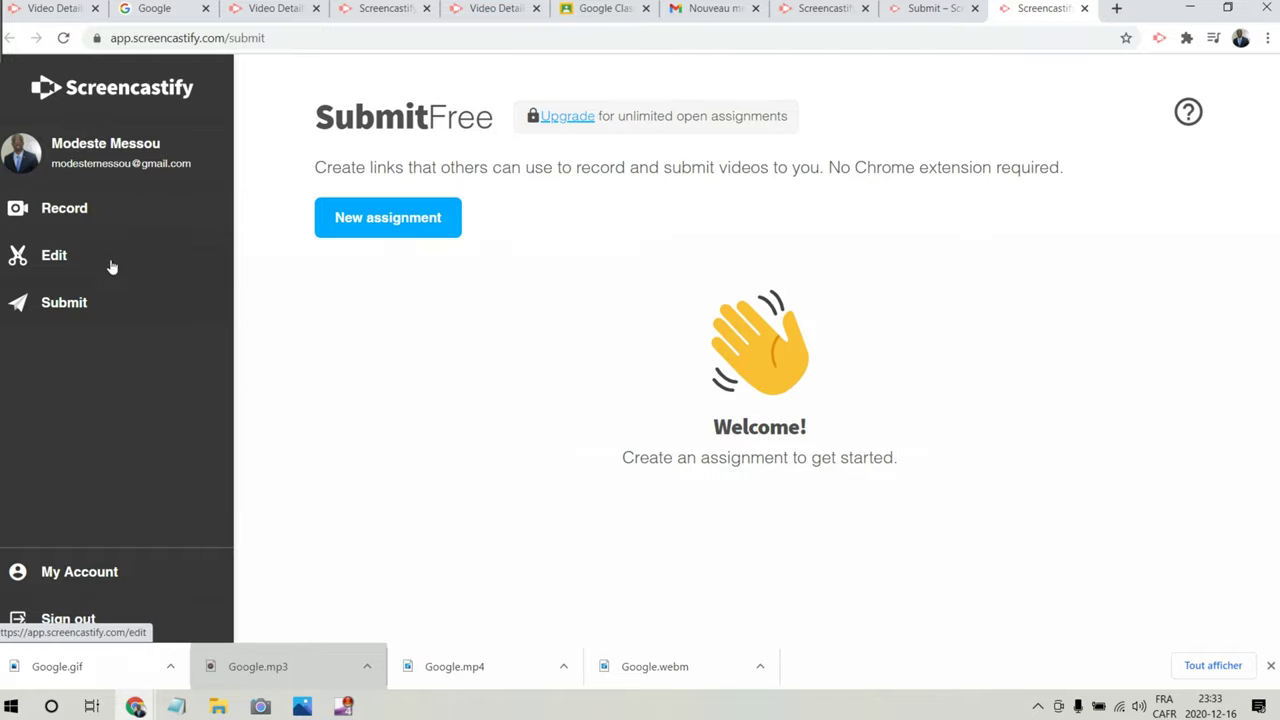
Start a new assignment with Screen + Webcam recording as the type of video to submit
left_click(380, 225)
left_click(380, 218)
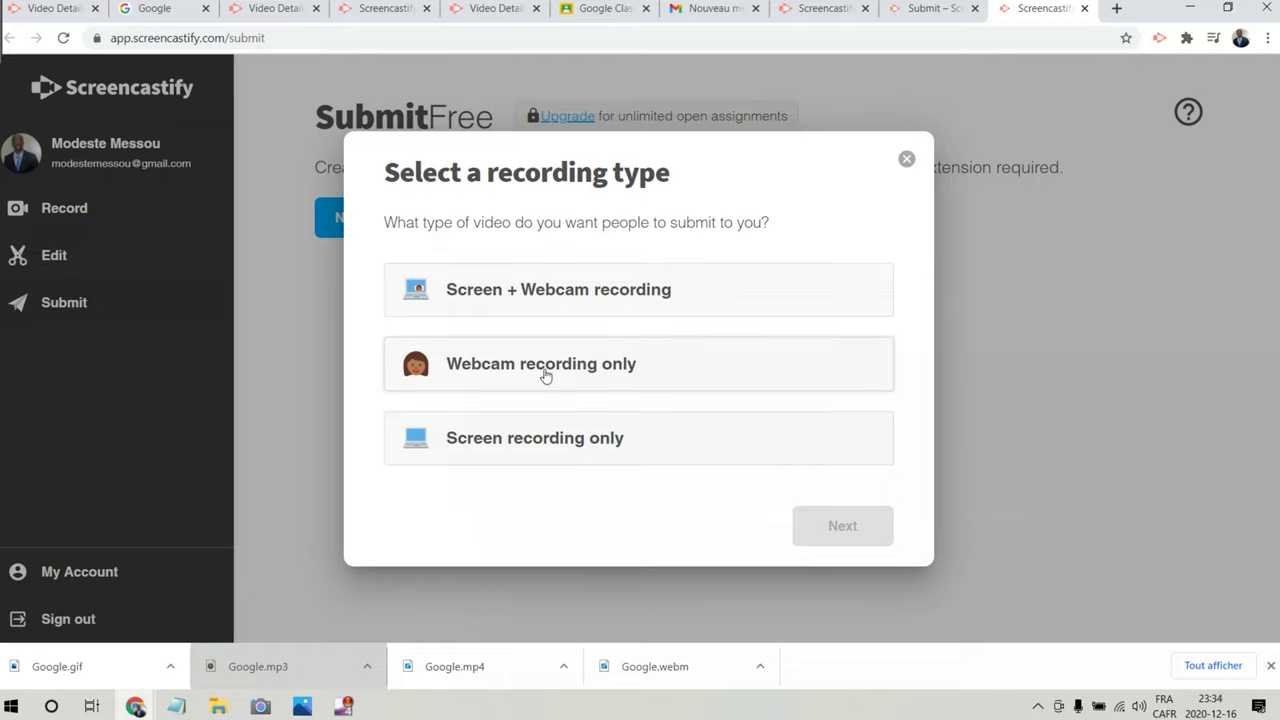
left_click(600, 289)
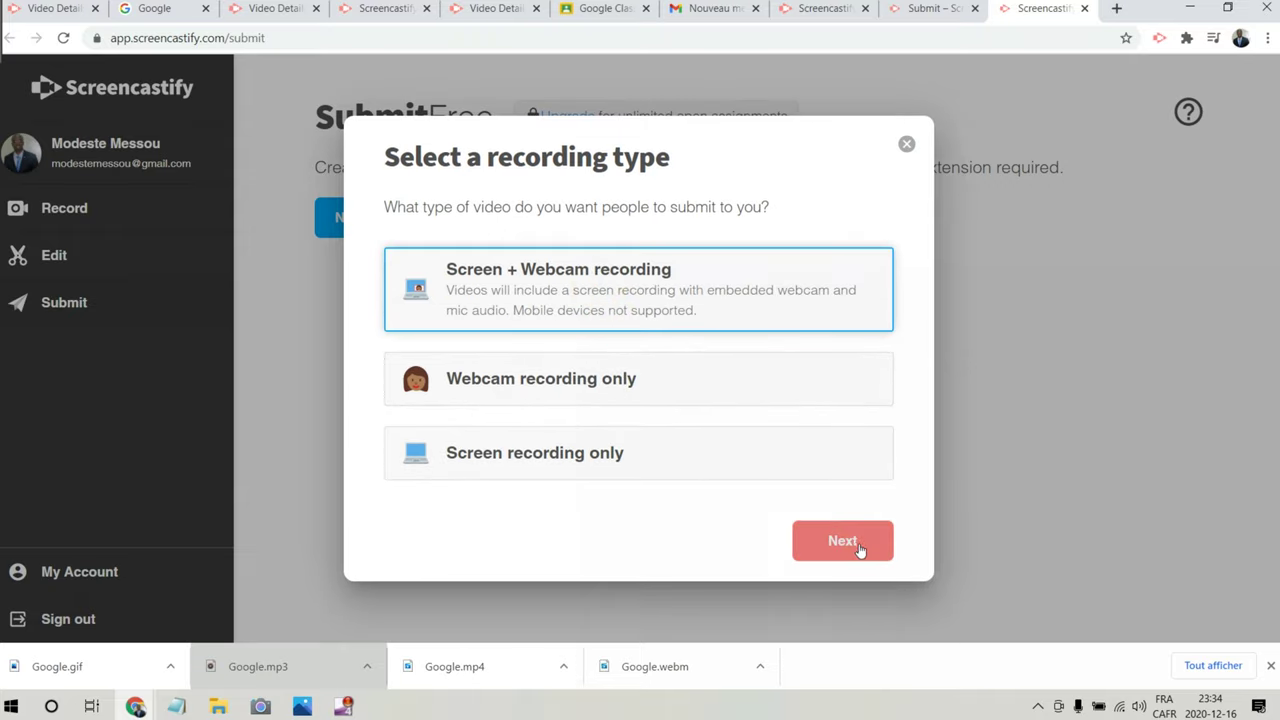
left_click(842, 541)
Title the assignment "Test Noël" and enter the instructions "faites une video de Noël"
left_click(572, 316)
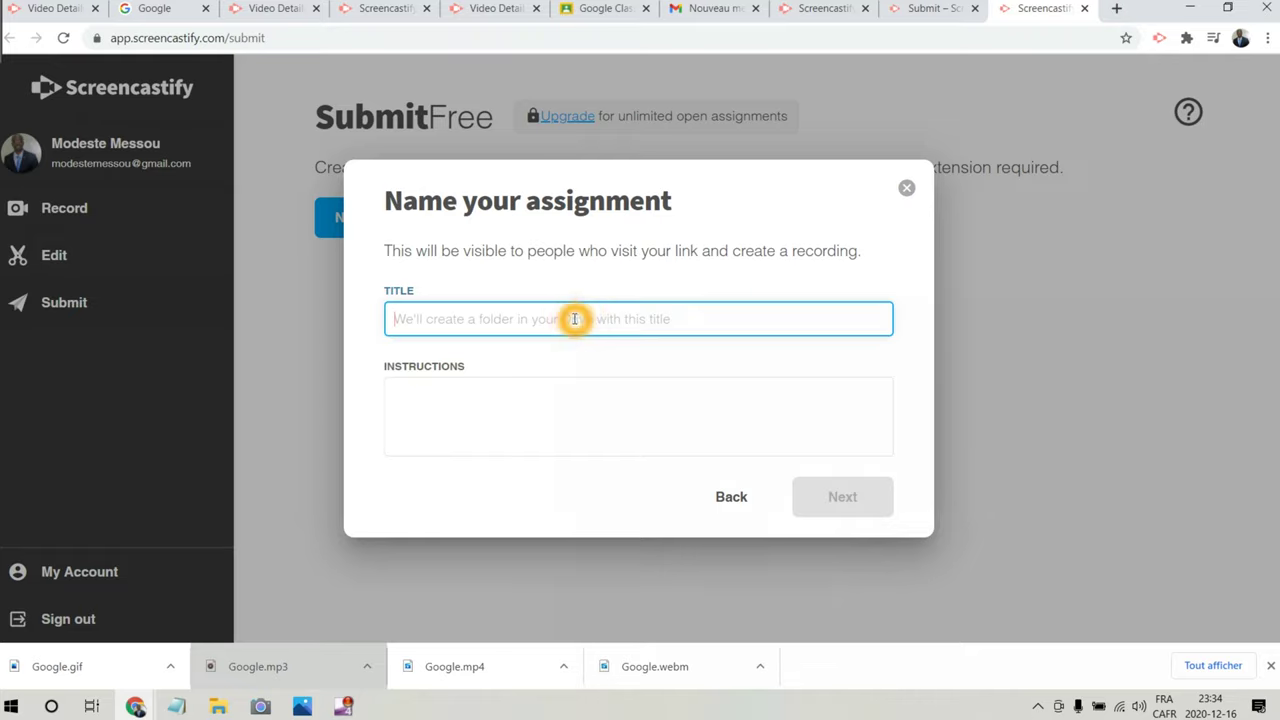
type("Test Noël")
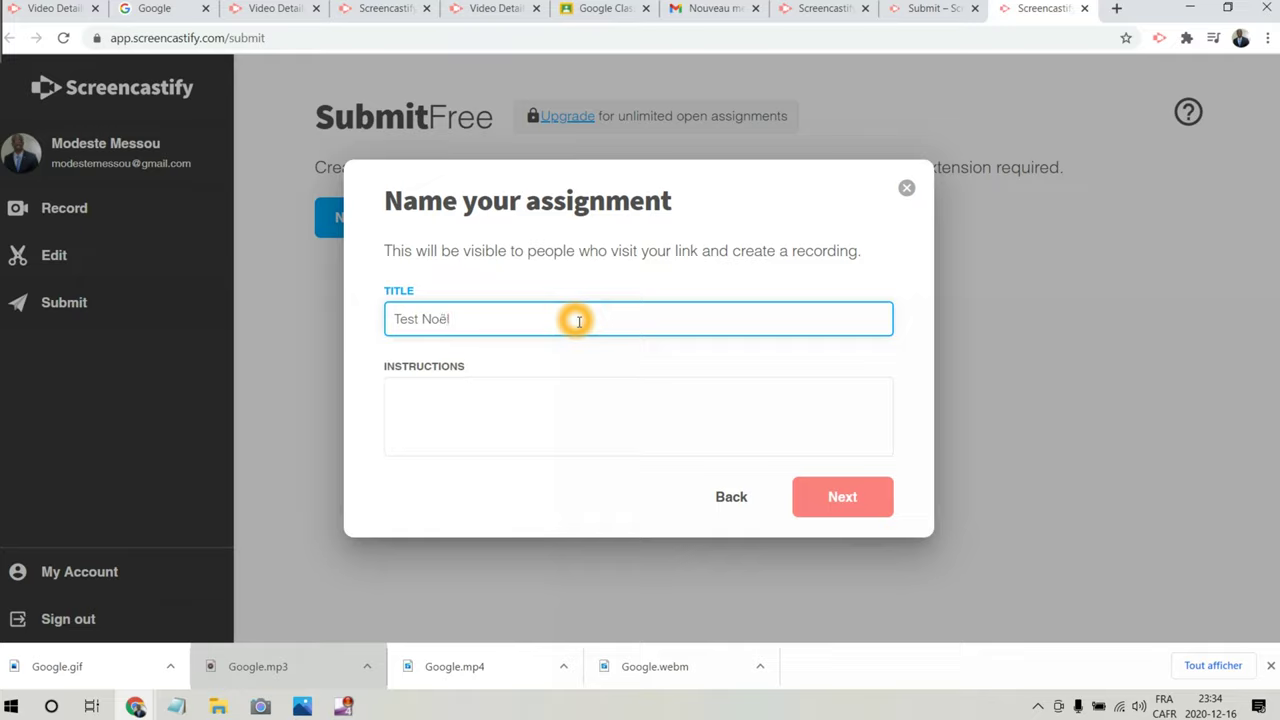
left_click(577, 391)
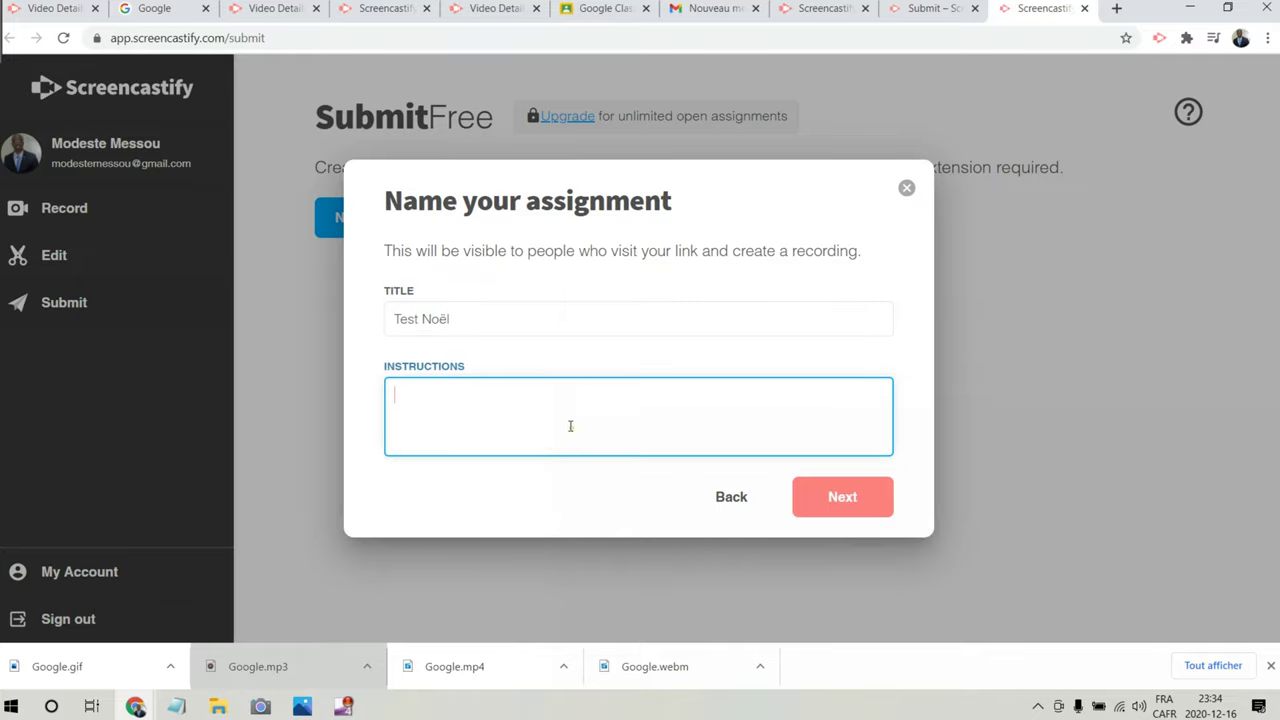
left_click(640, 395)
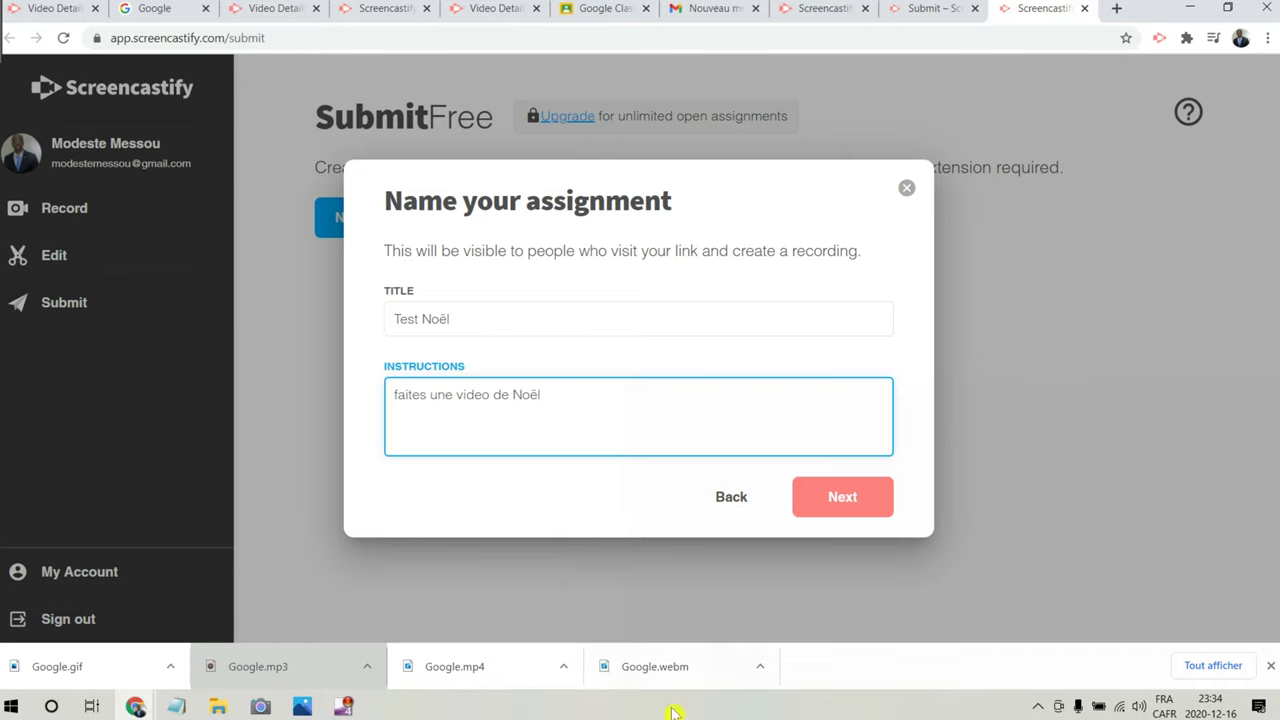
left_click(819, 502)
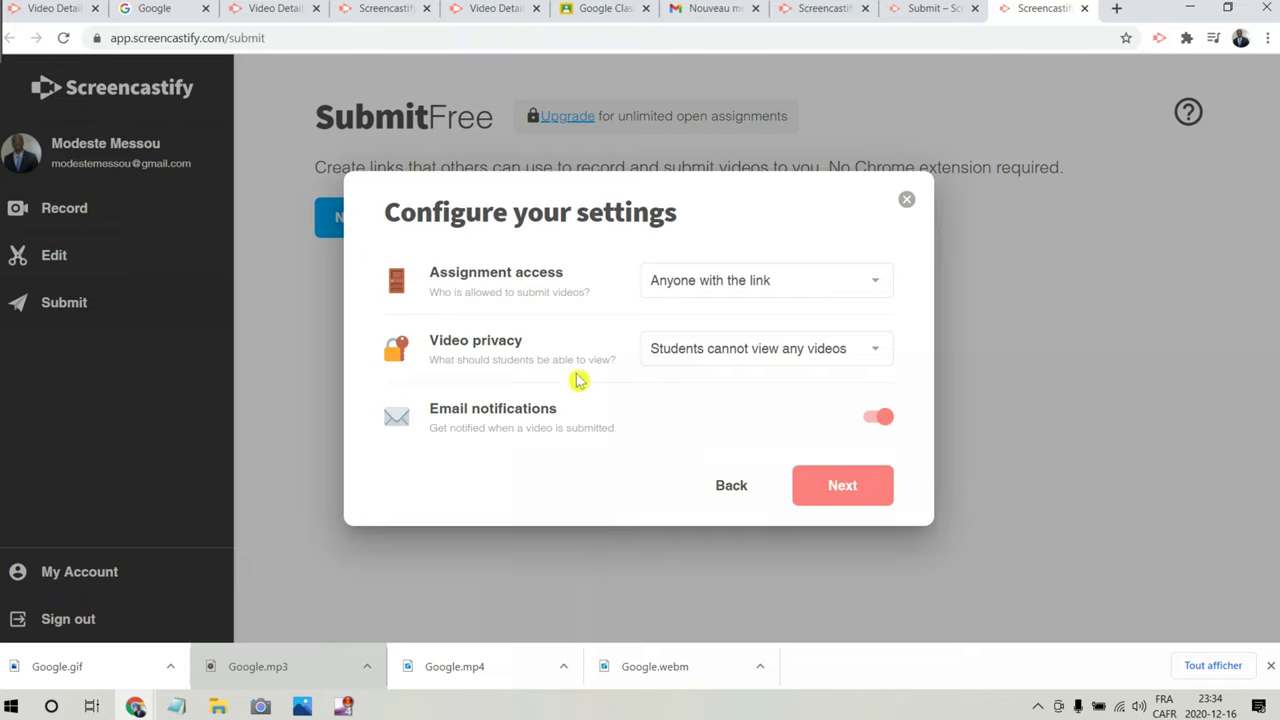
Check the access and privacy choices, keep "Anyone with the link" and "Students cannot view any videos", and create the assignment
left_click(874, 350)
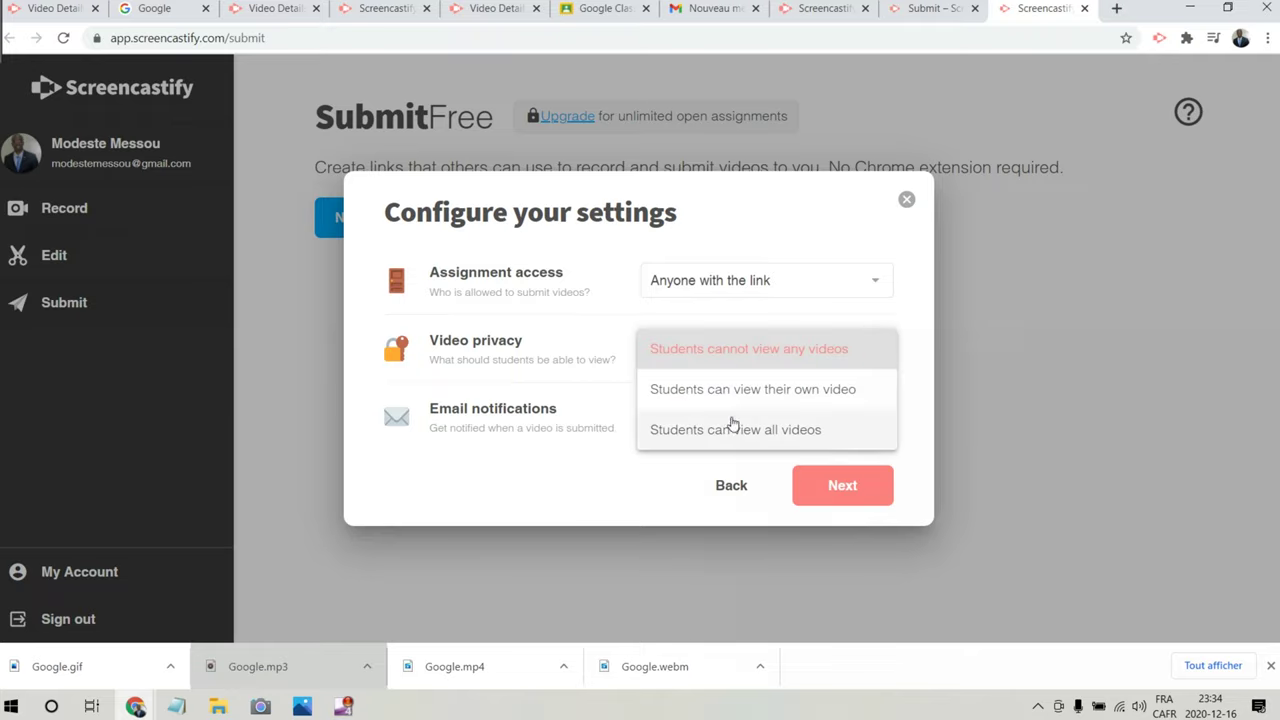
left_click(818, 284)
left_click(815, 286)
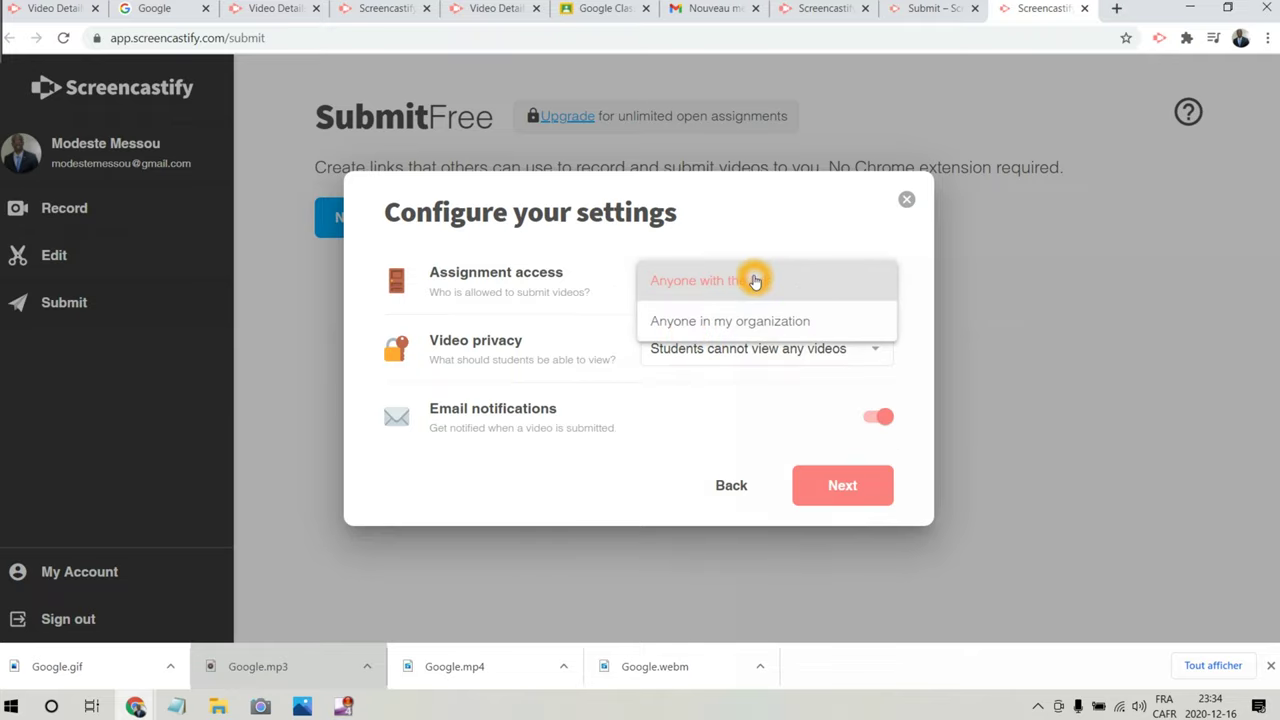
left_click(740, 231)
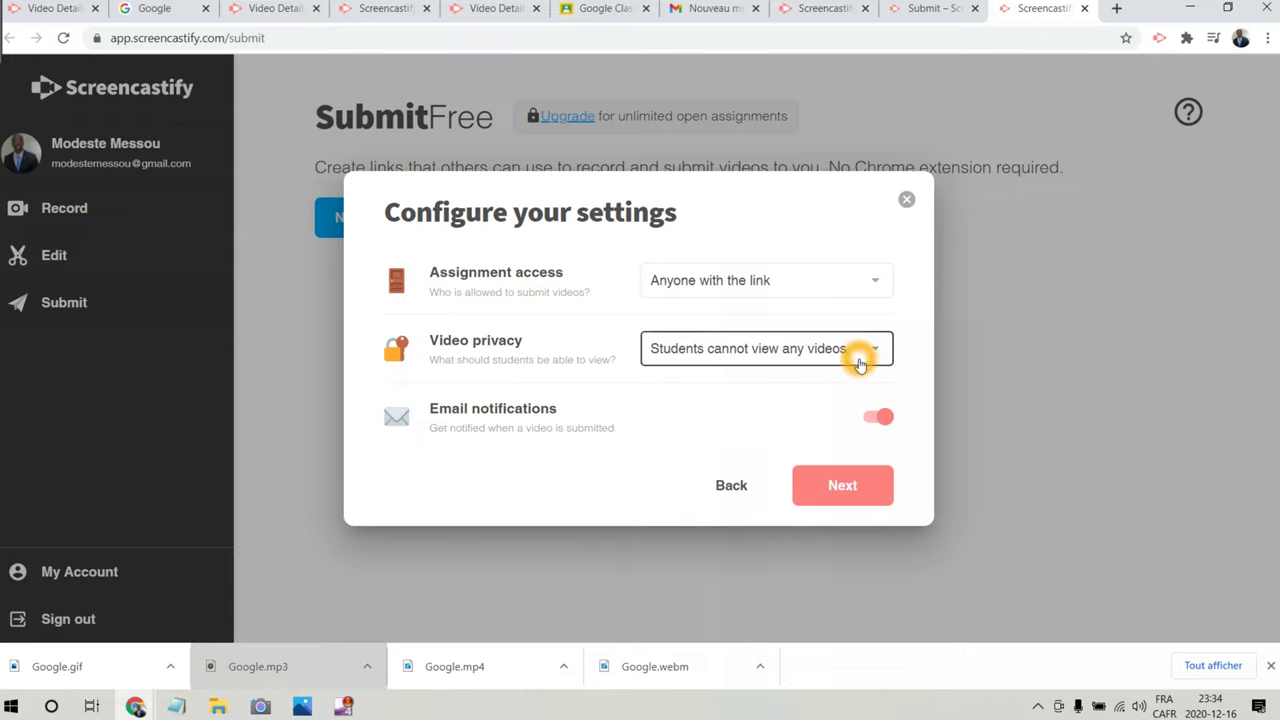
left_click(862, 358)
left_click(862, 358)
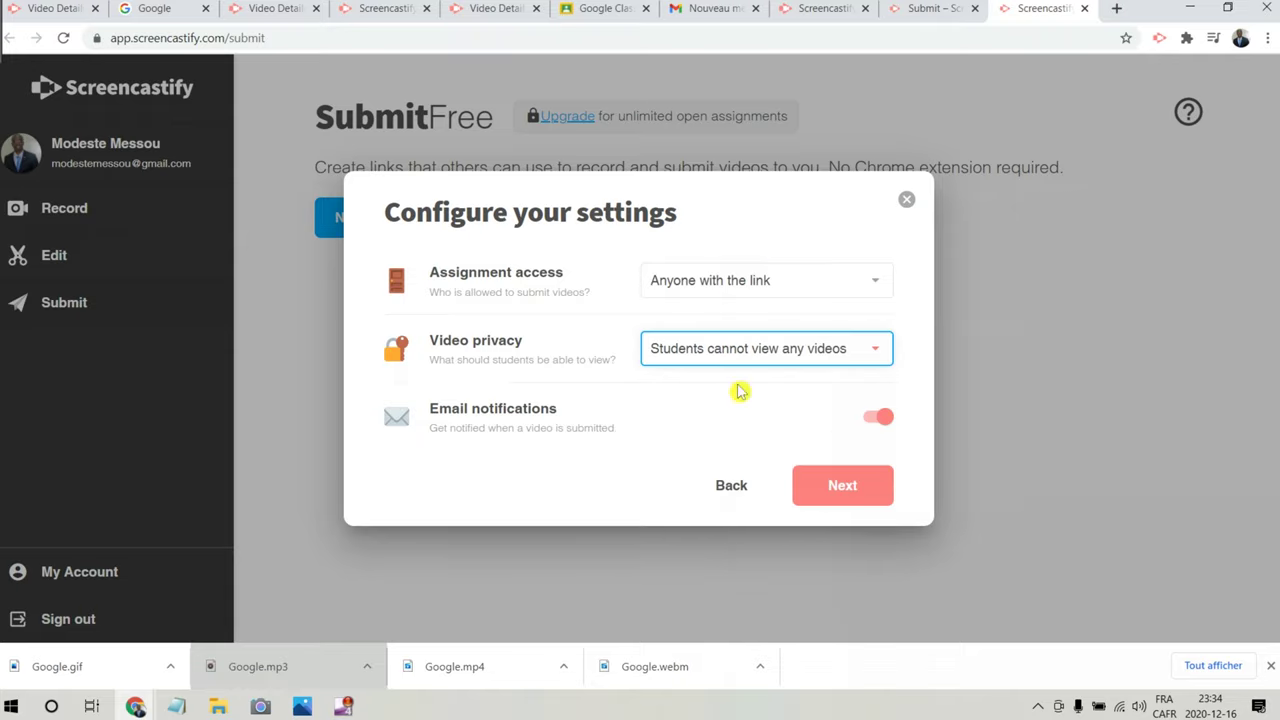
left_click(845, 486)
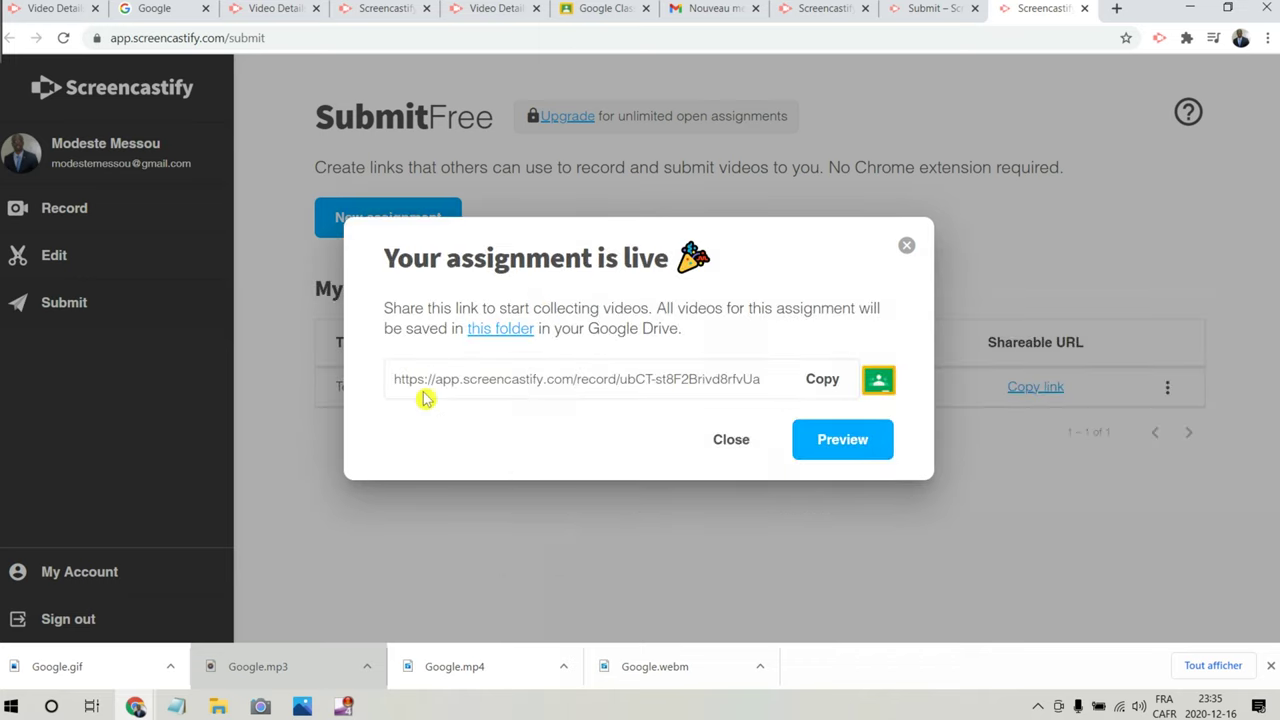
Copy the live assignment's shareable link
left_click(821, 381)
left_click(823, 378)
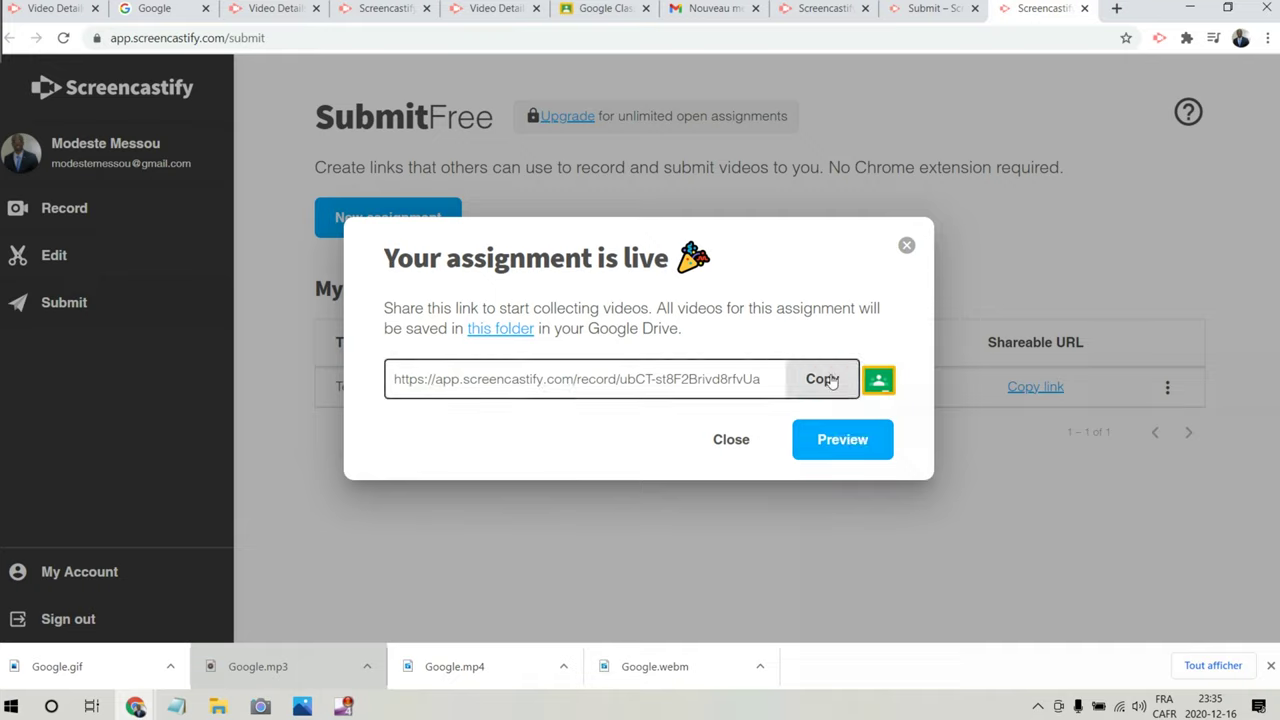
left_click(823, 379)
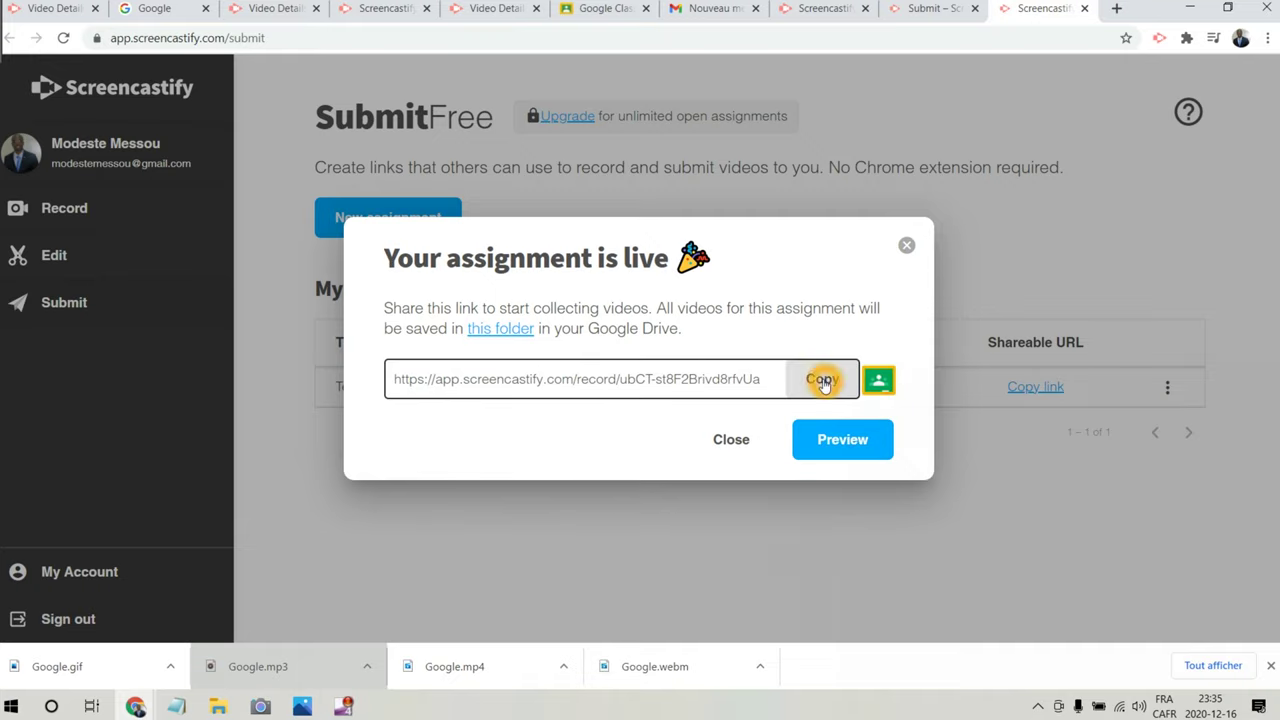
left_click(822, 381)
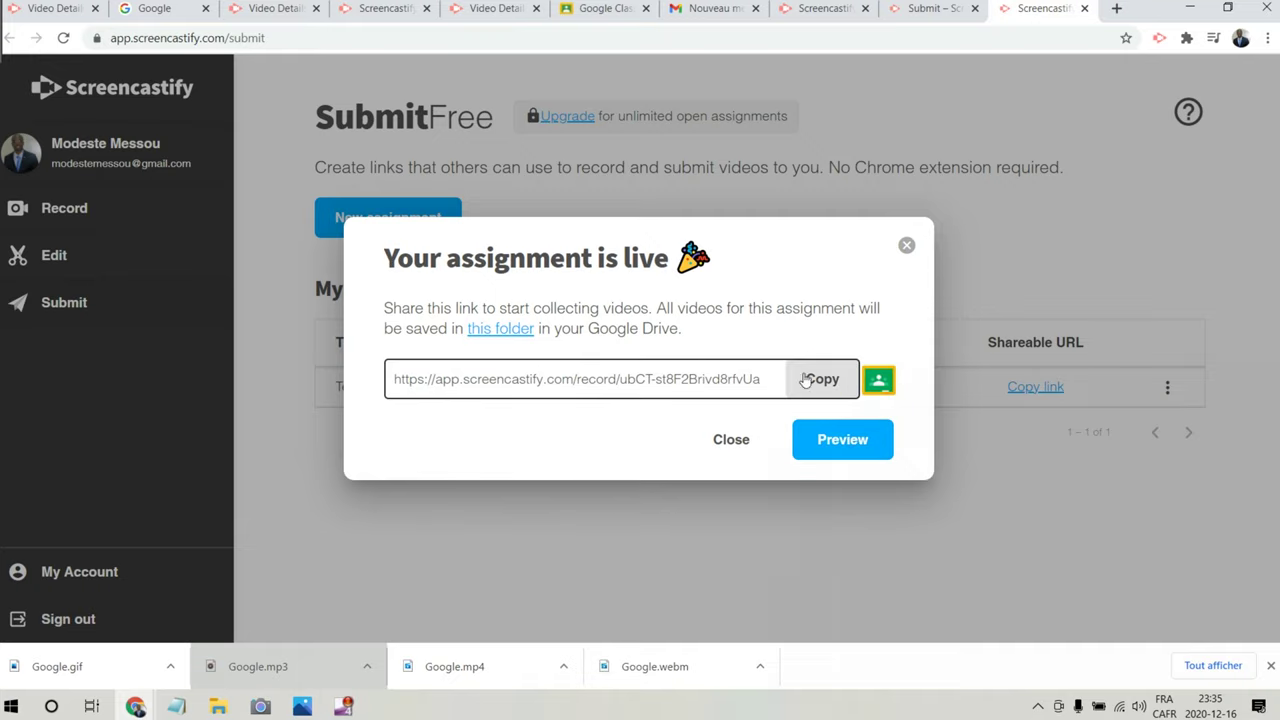
Copy the assignment's link again and preview the page where students turn on their mic and webcam and record
left_click(909, 397)
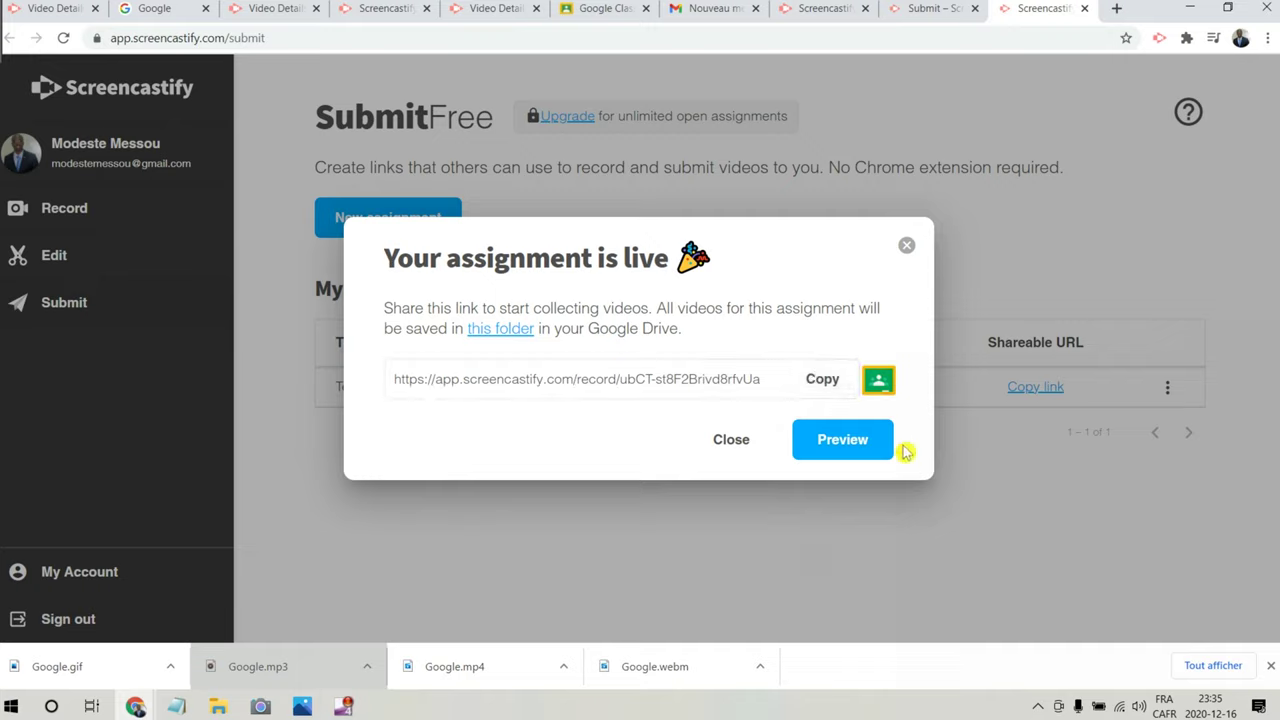
left_click(822, 381)
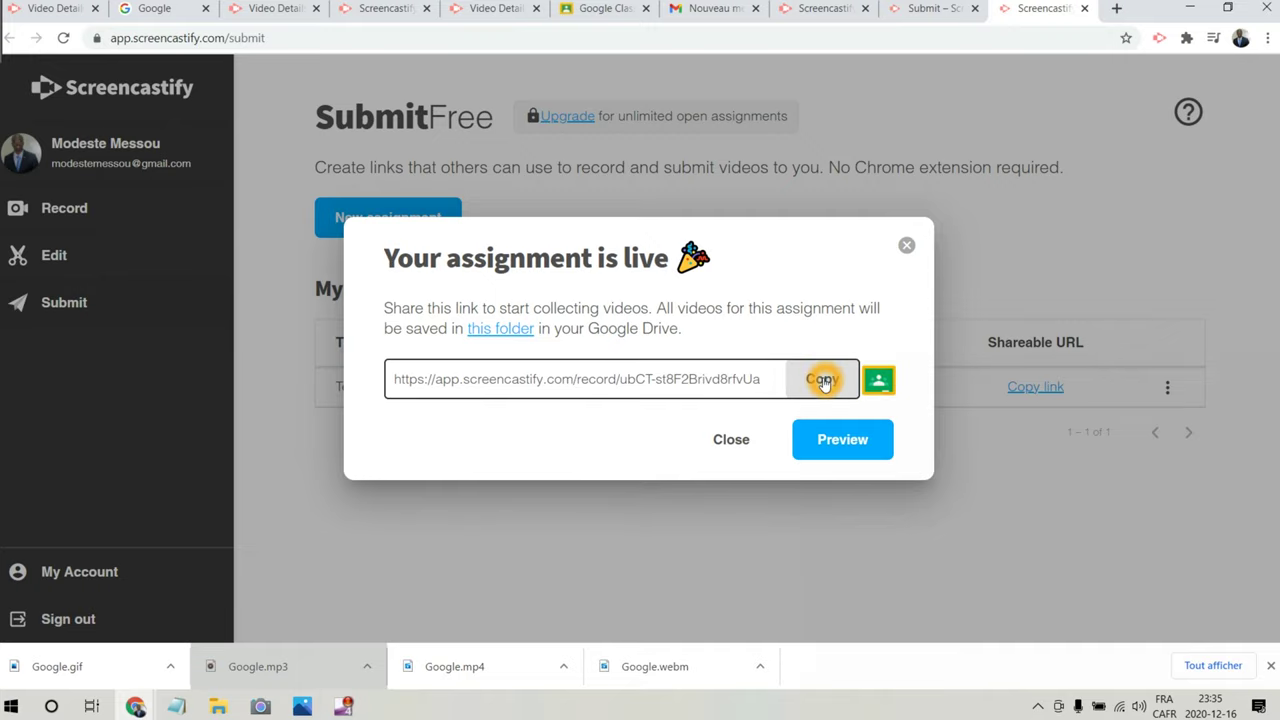
left_click(846, 440)
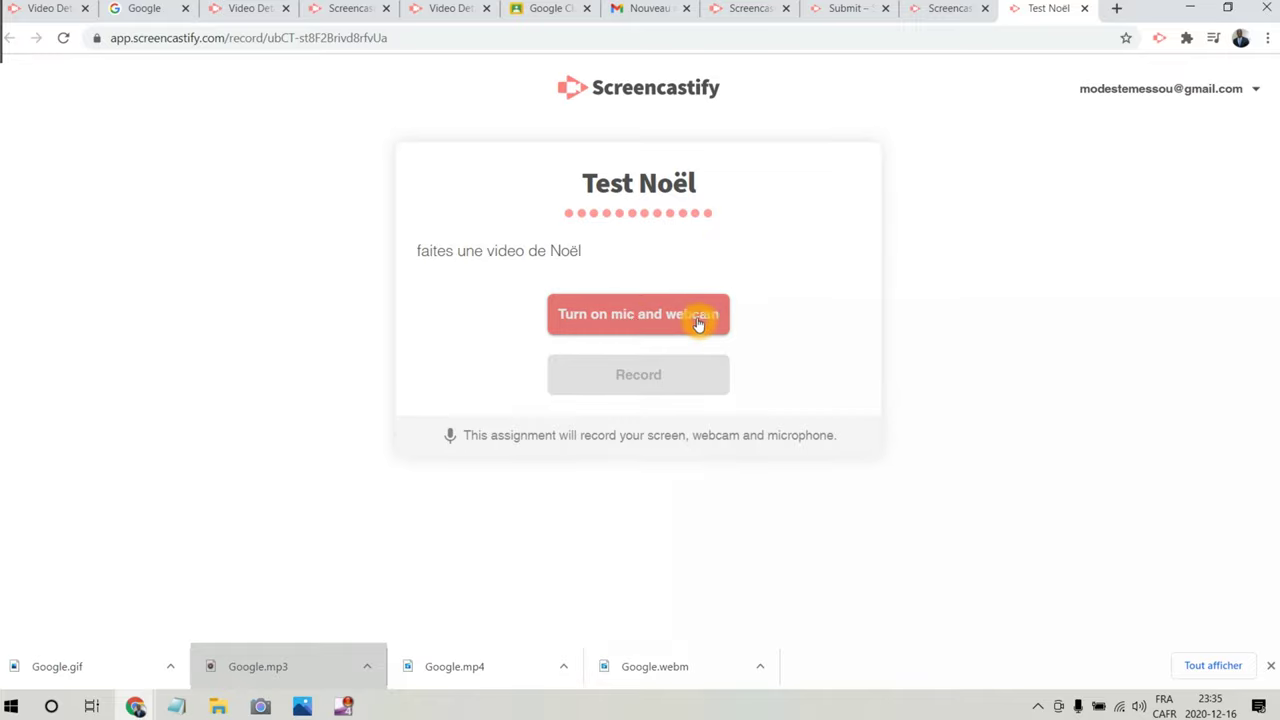
left_click(643, 375)
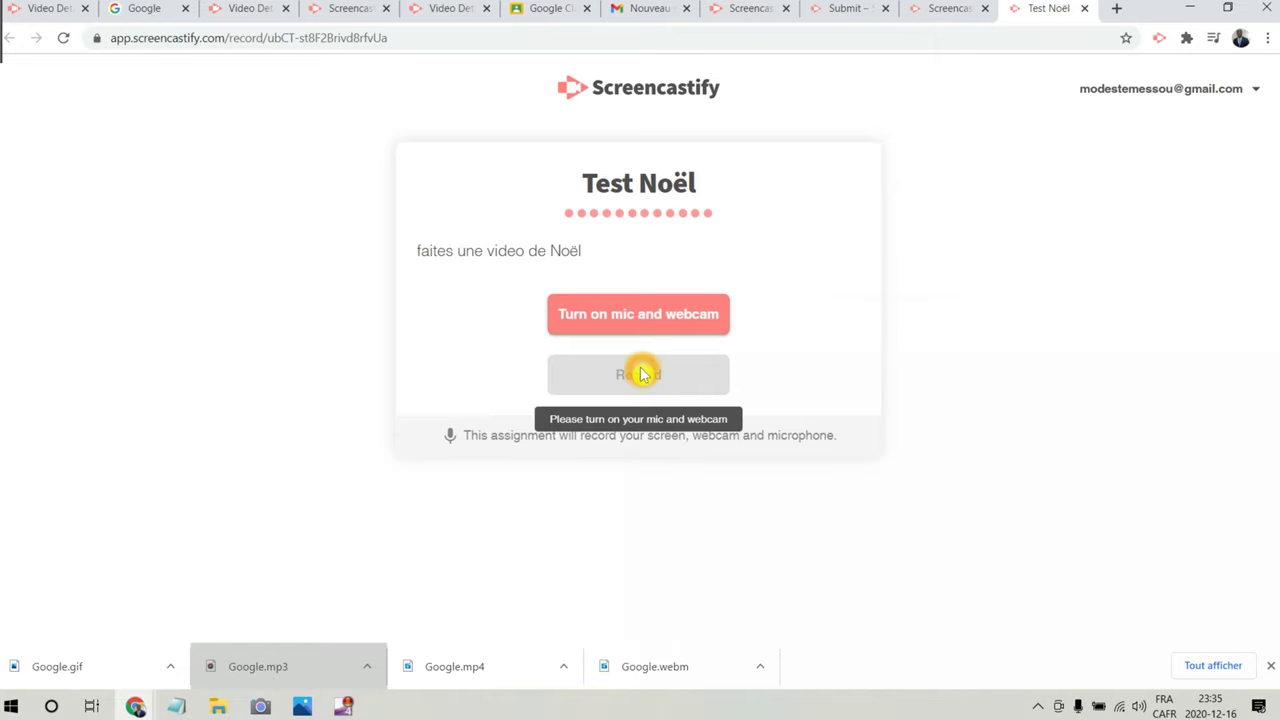
Return to the Submit dashboard, close the live assignment dialog and complete the three-part tour of the assignment controls
left_click(930, 6)
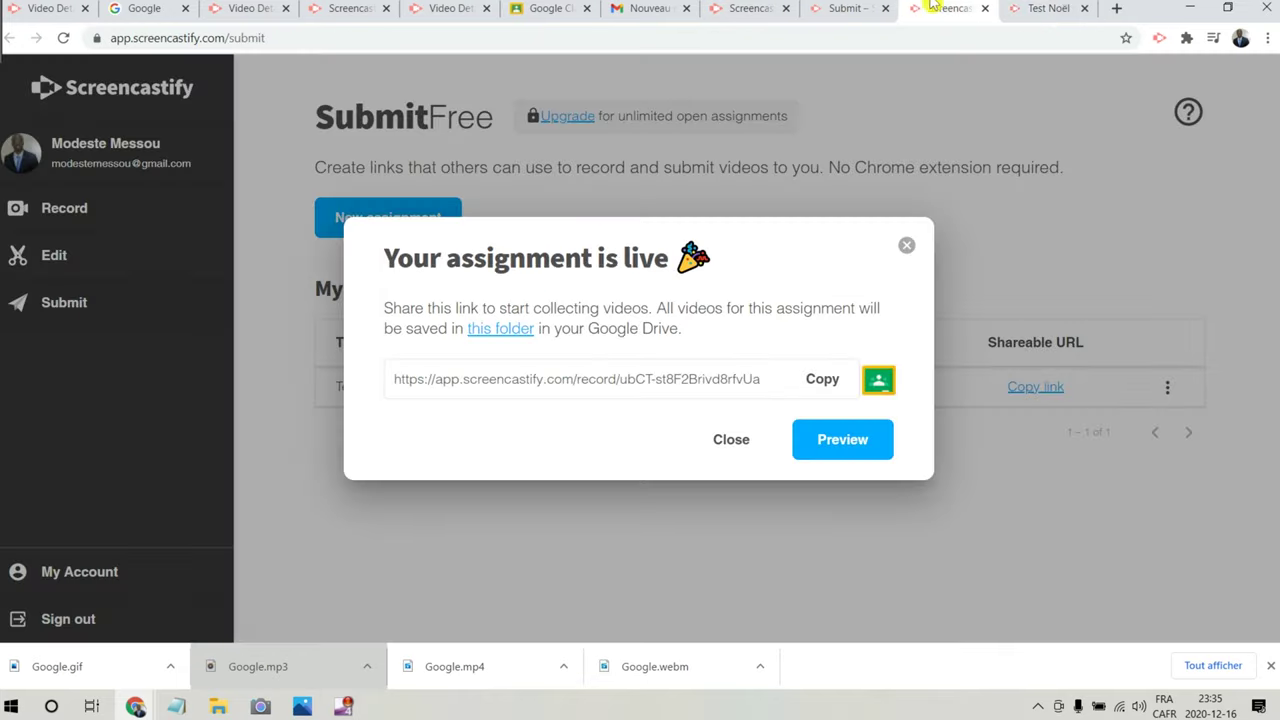
left_click(735, 443)
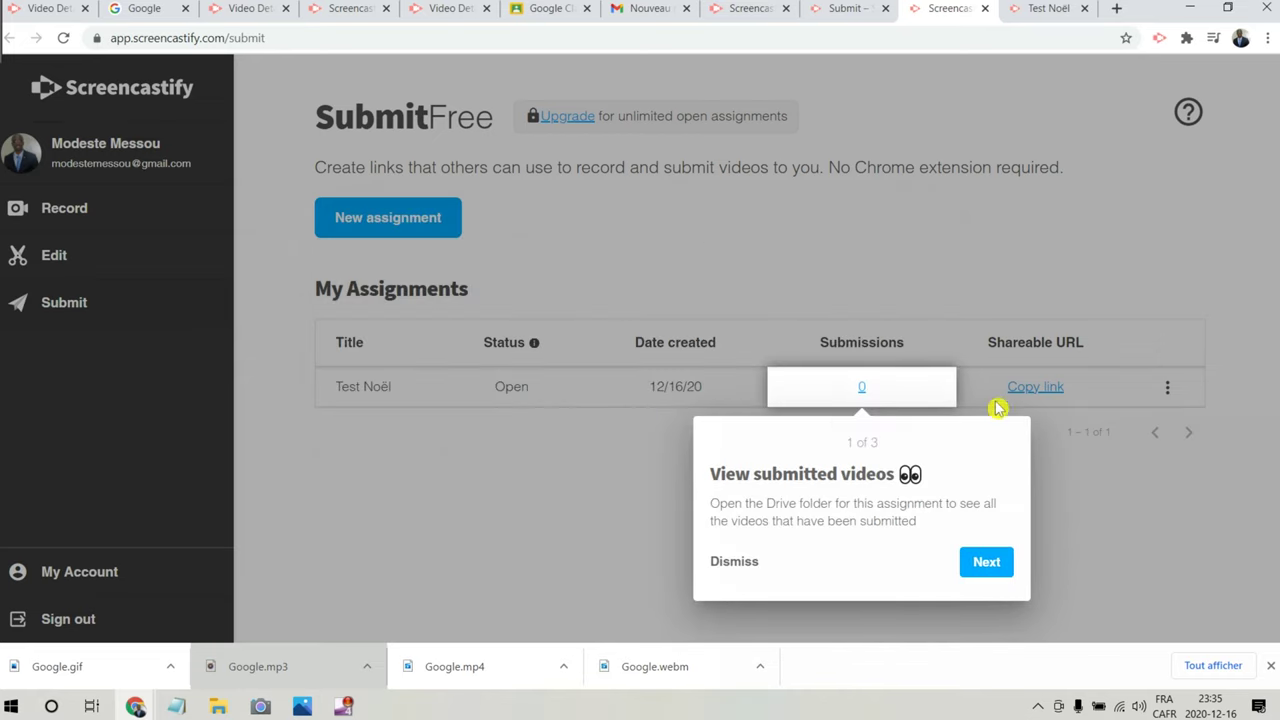
left_click(983, 557)
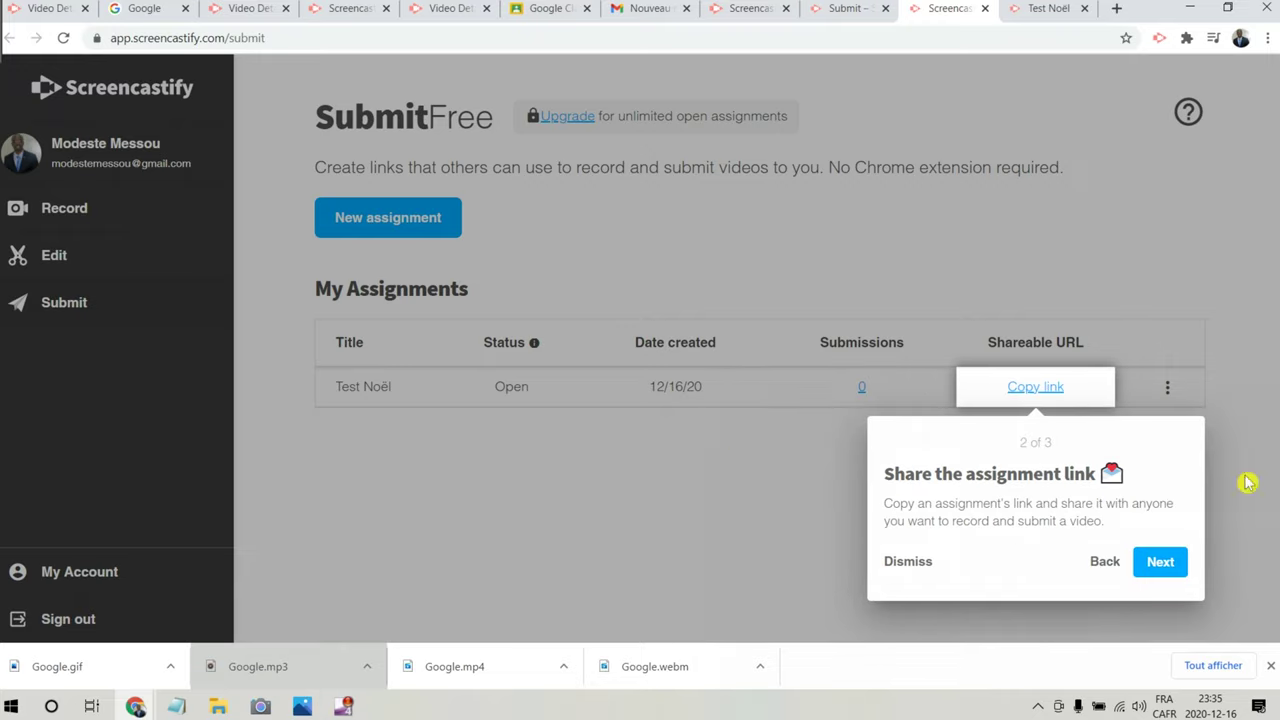
left_click(1152, 568)
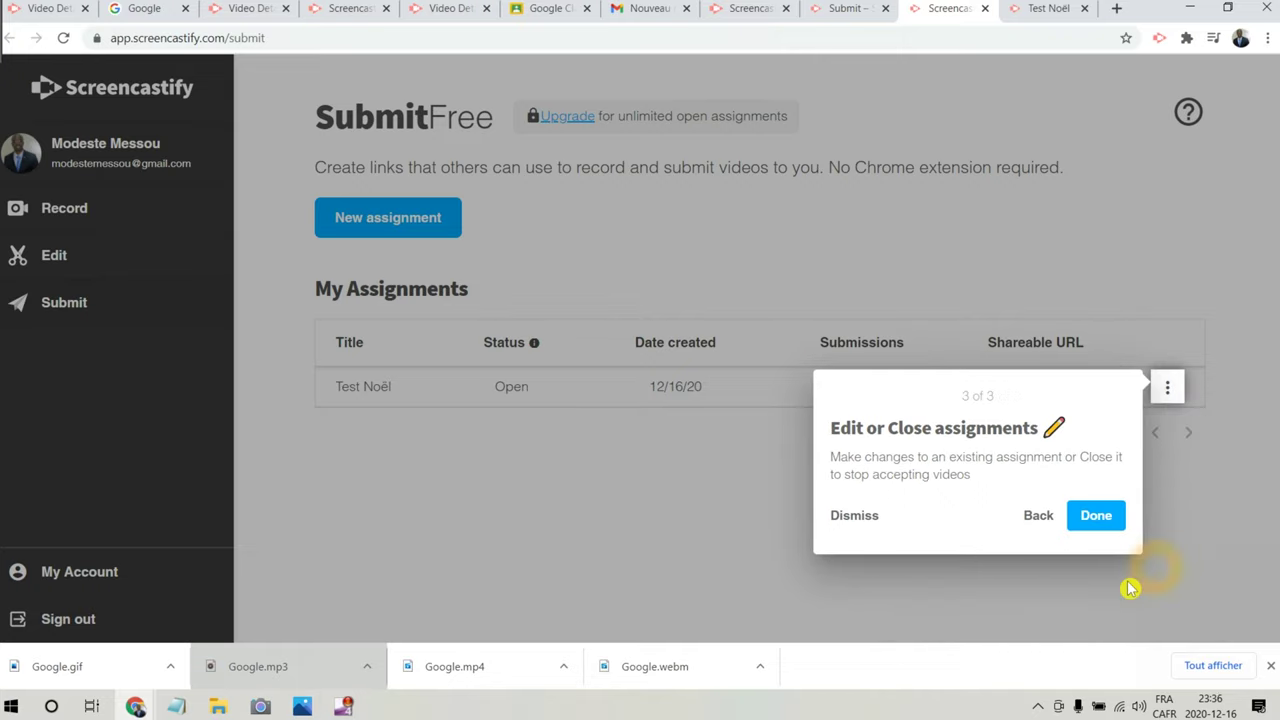
left_click(1096, 516)
left_click(845, 562)
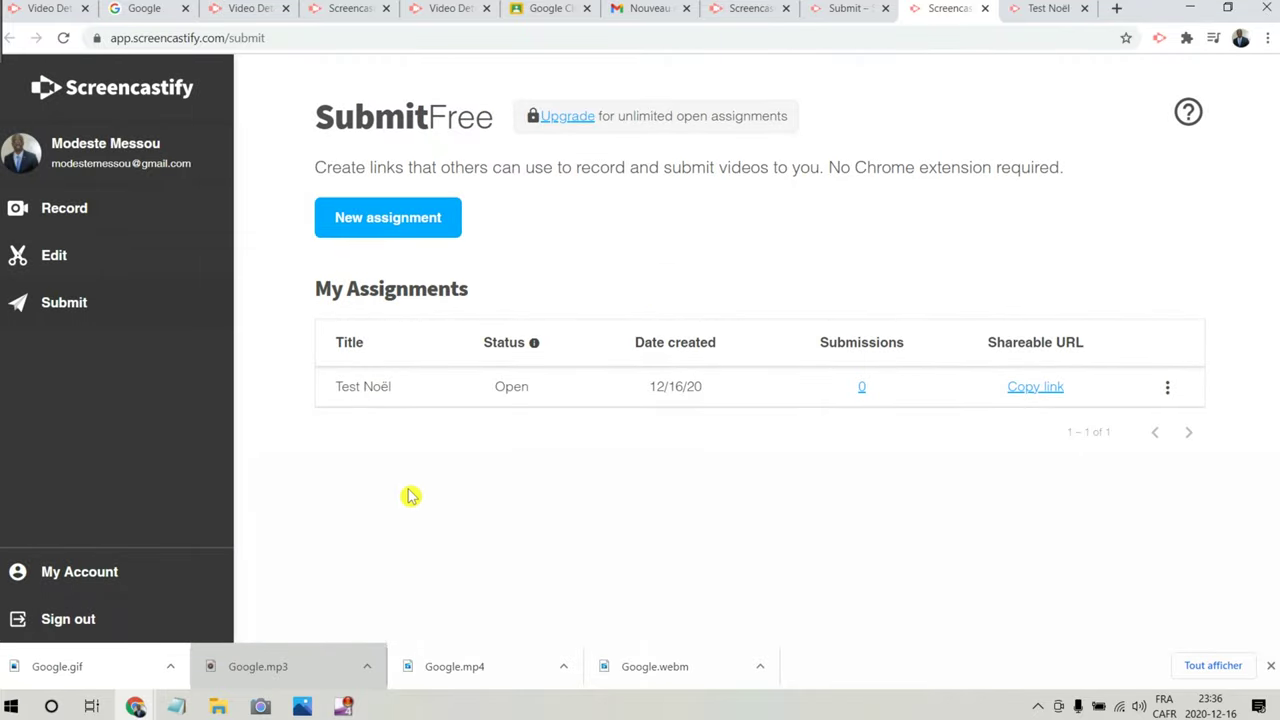
left_click(490, 448)
left_click(668, 305)
left_click(471, 474)
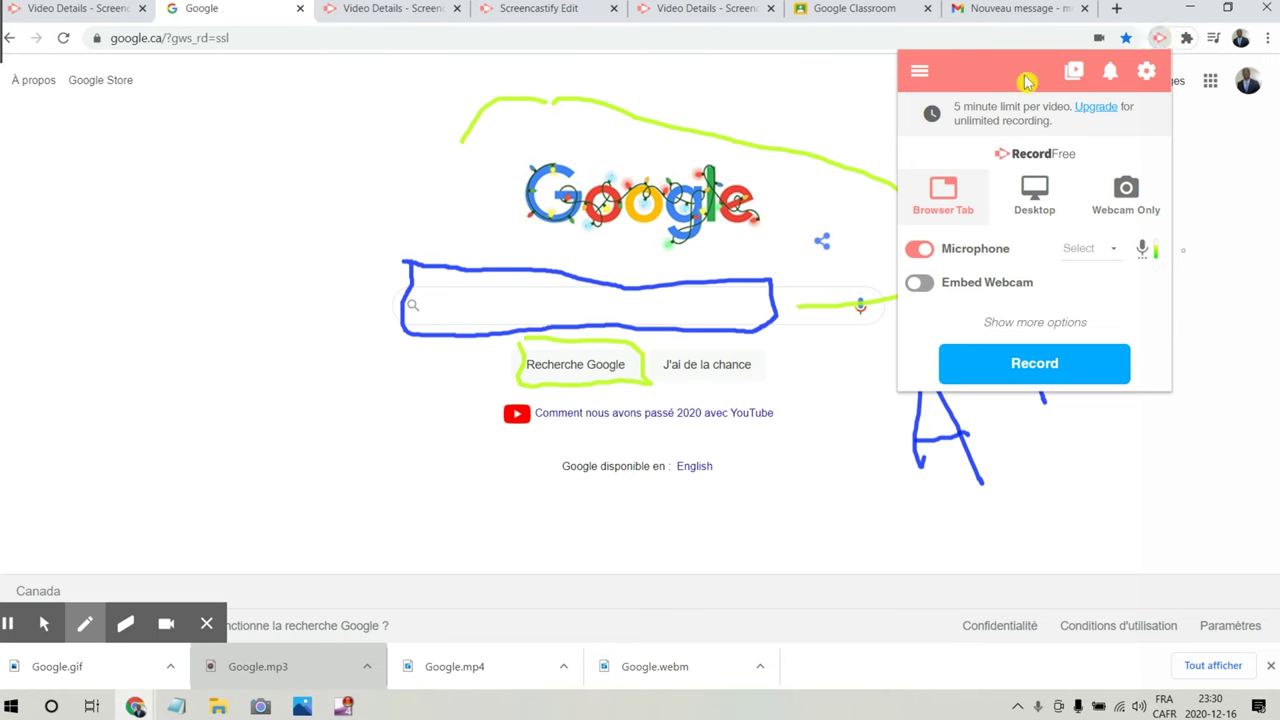
Open the Screencastify extension's Help page and review the Knowledgebase, Suggest New Feature and Submit a Support Ticket options
left_click(922, 72)
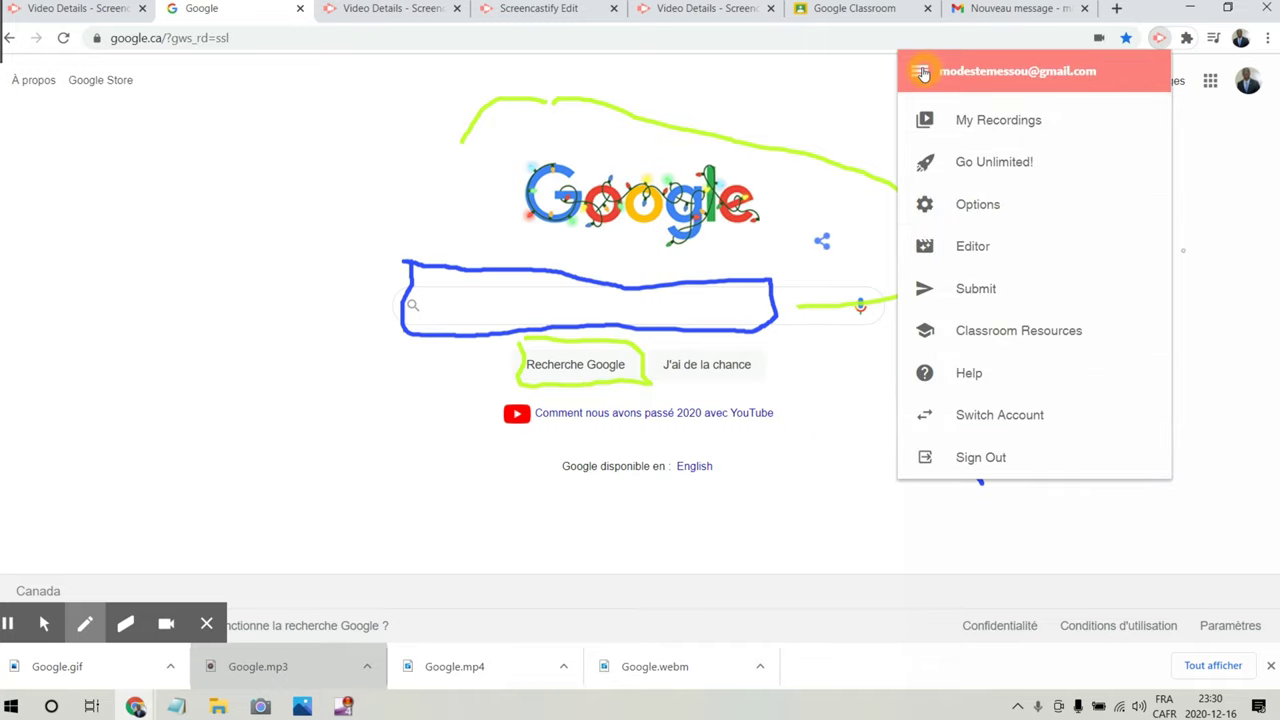
left_click(970, 372)
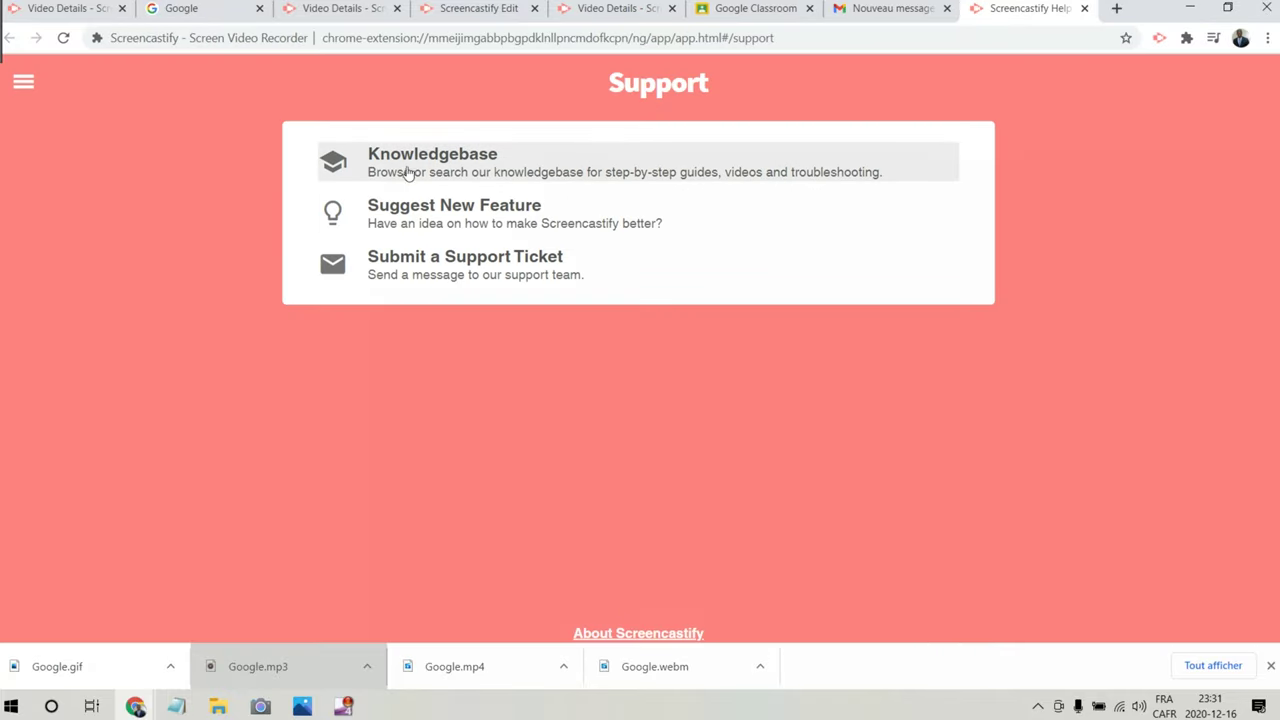
left_click(625, 162)
left_click(443, 162)
left_click(651, 160)
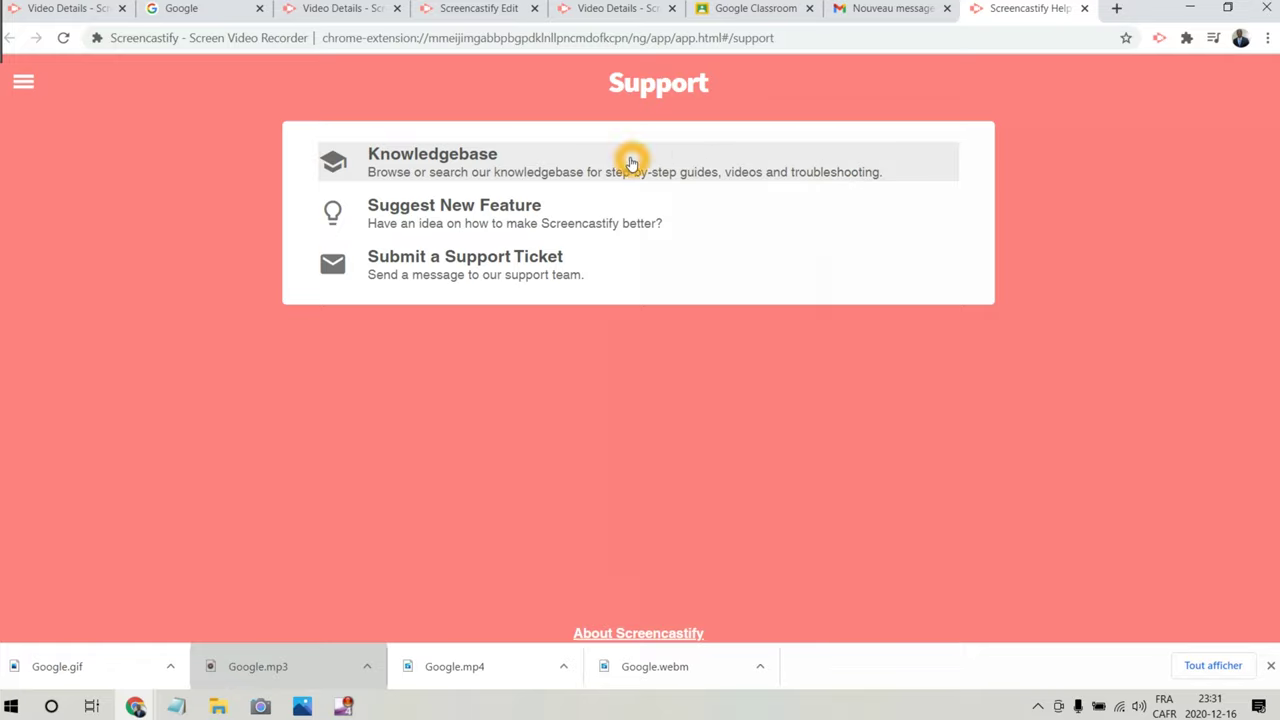
left_click(340, 250)
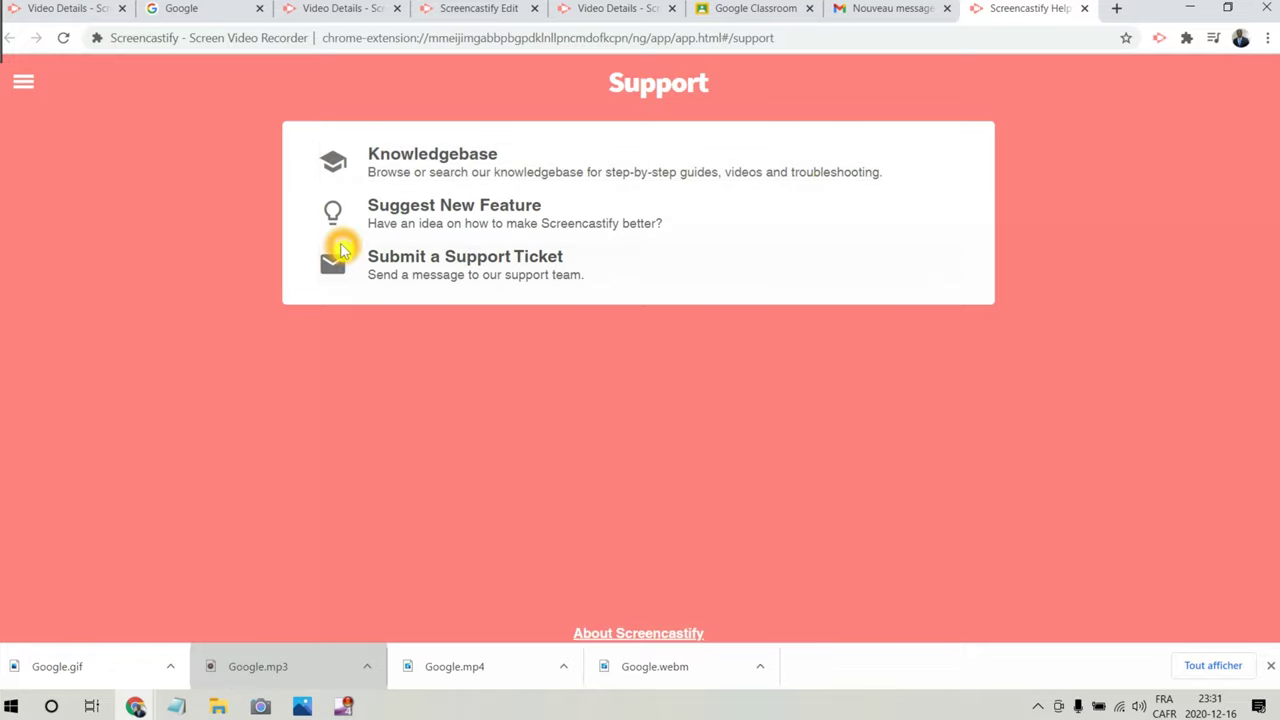
left_click(468, 215)
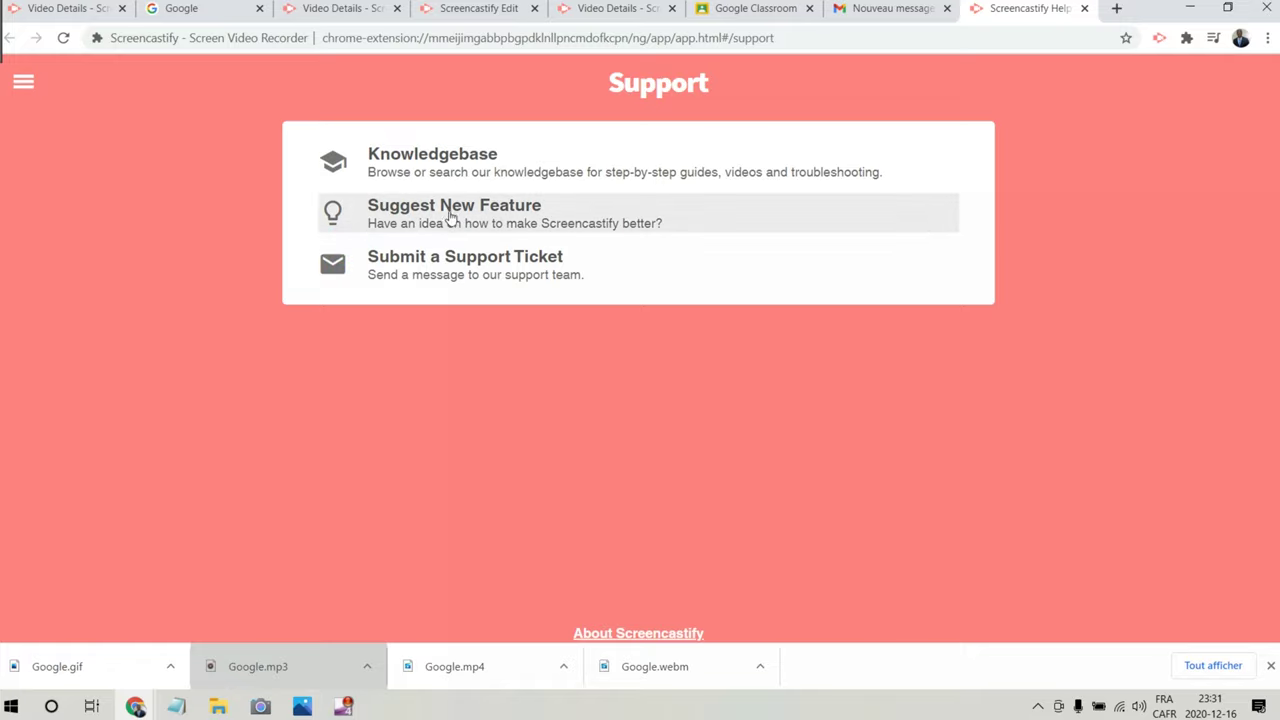
left_click(450, 217)
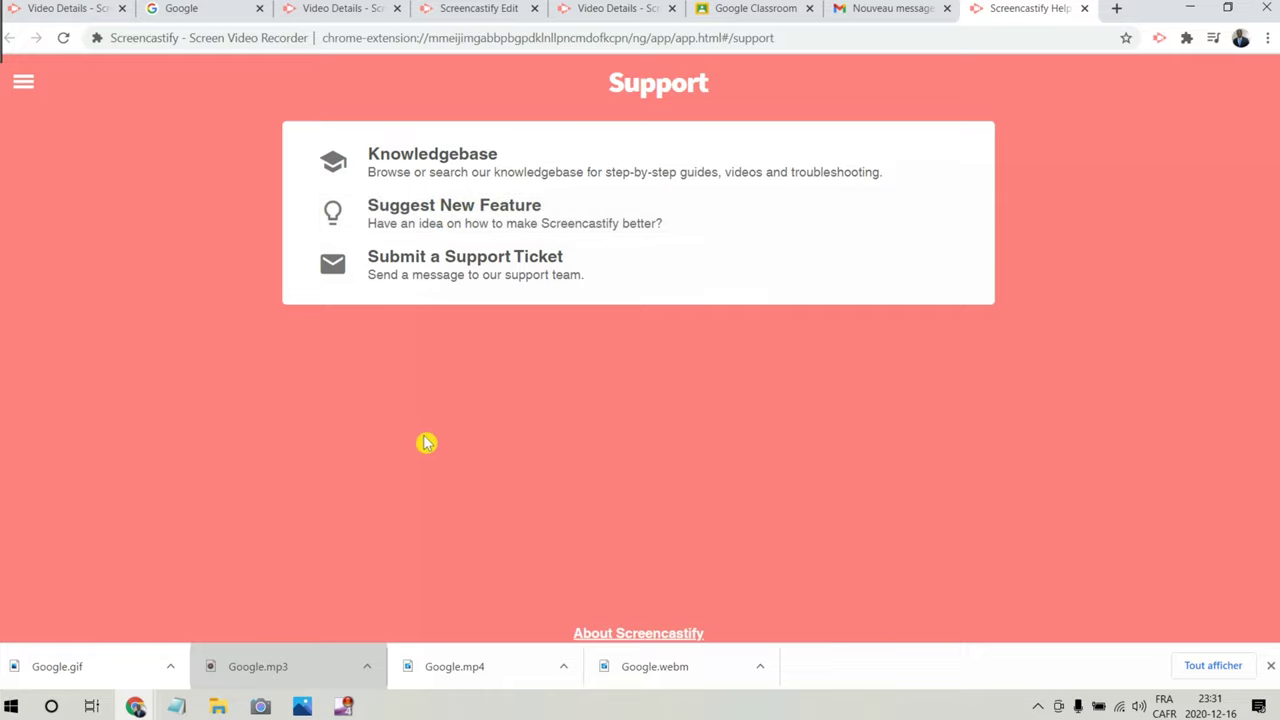
left_click(412, 268)
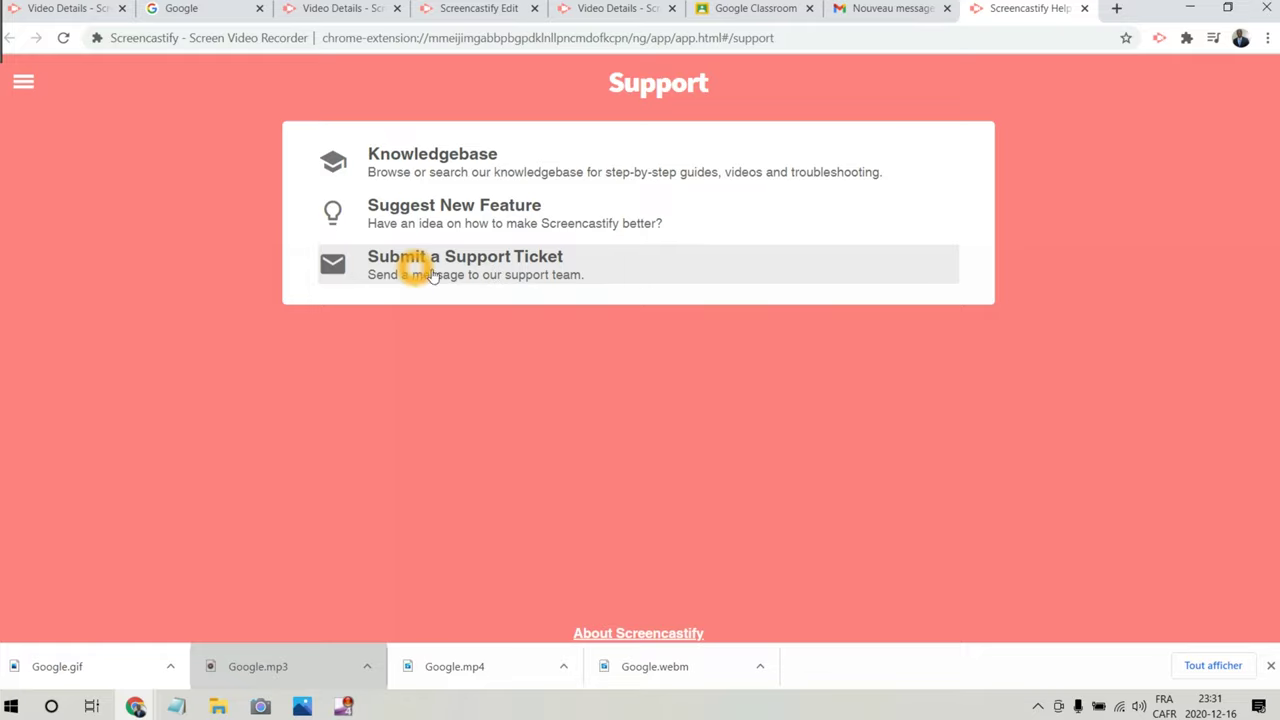
left_click(500, 279)
left_click(500, 277)
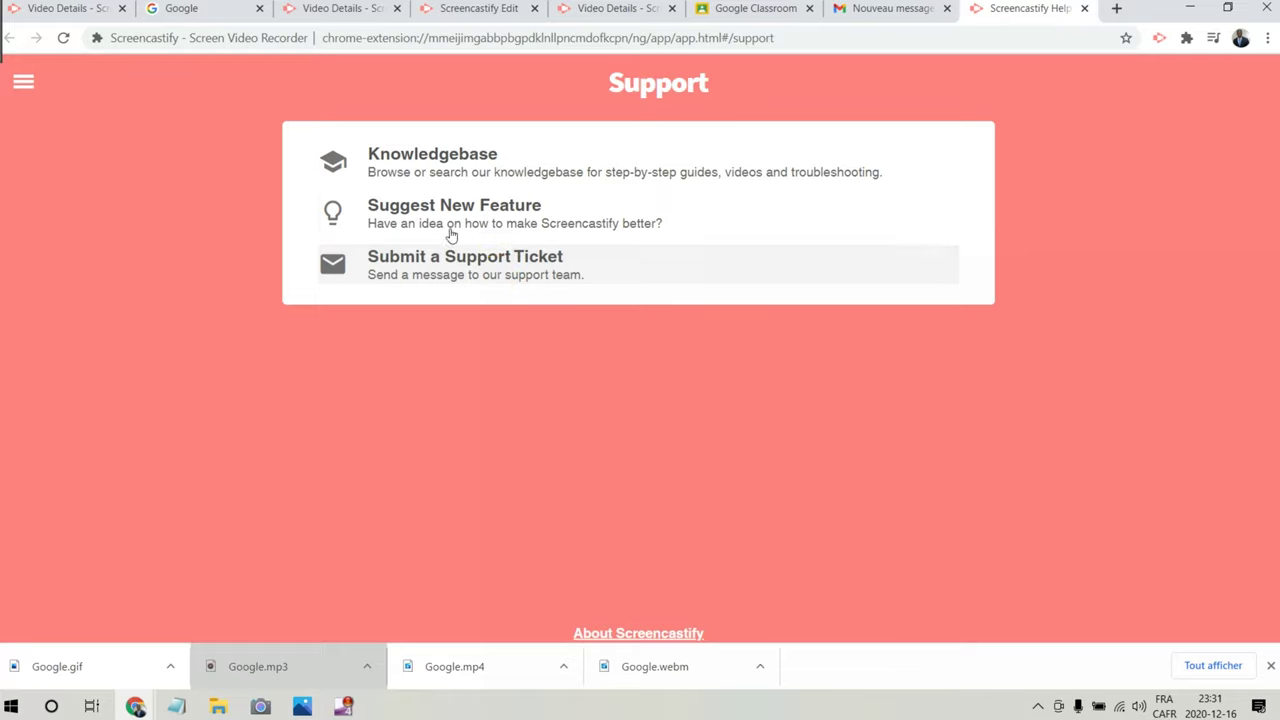
Open the Knowledgebase and look through the Help Center's topic categories
left_click(430, 163)
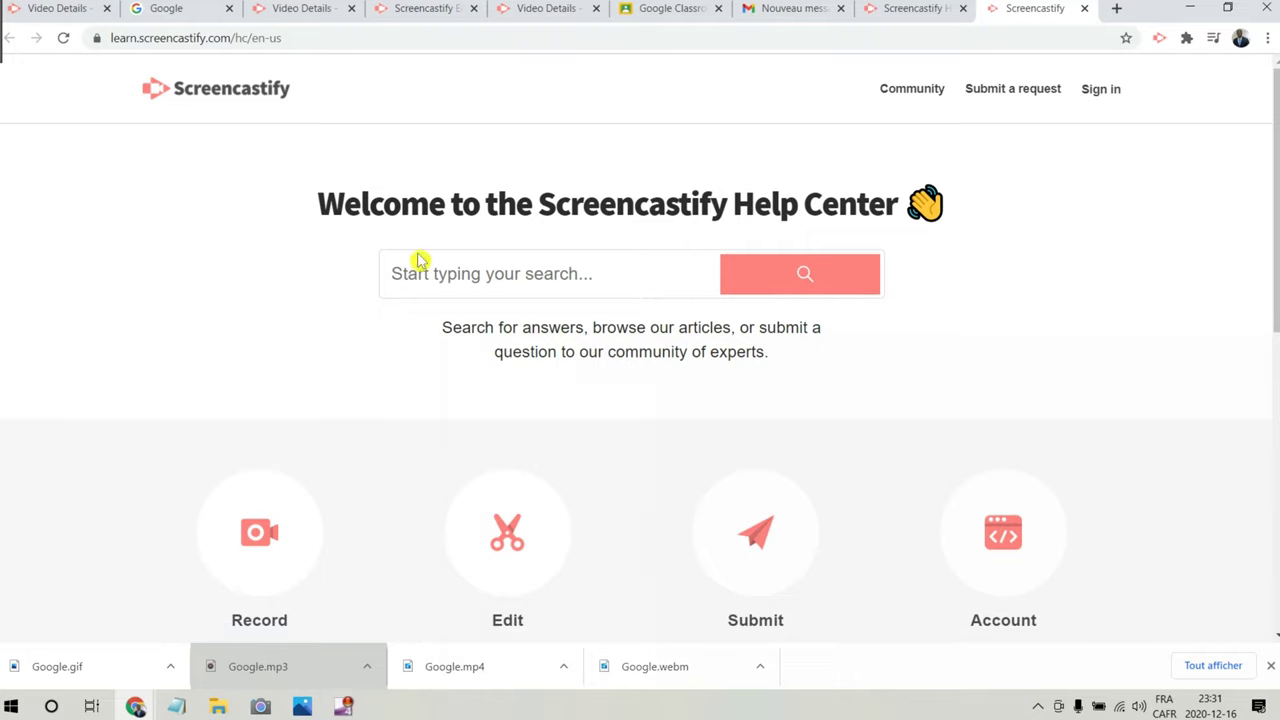
scroll(611, 383, "down", 3)
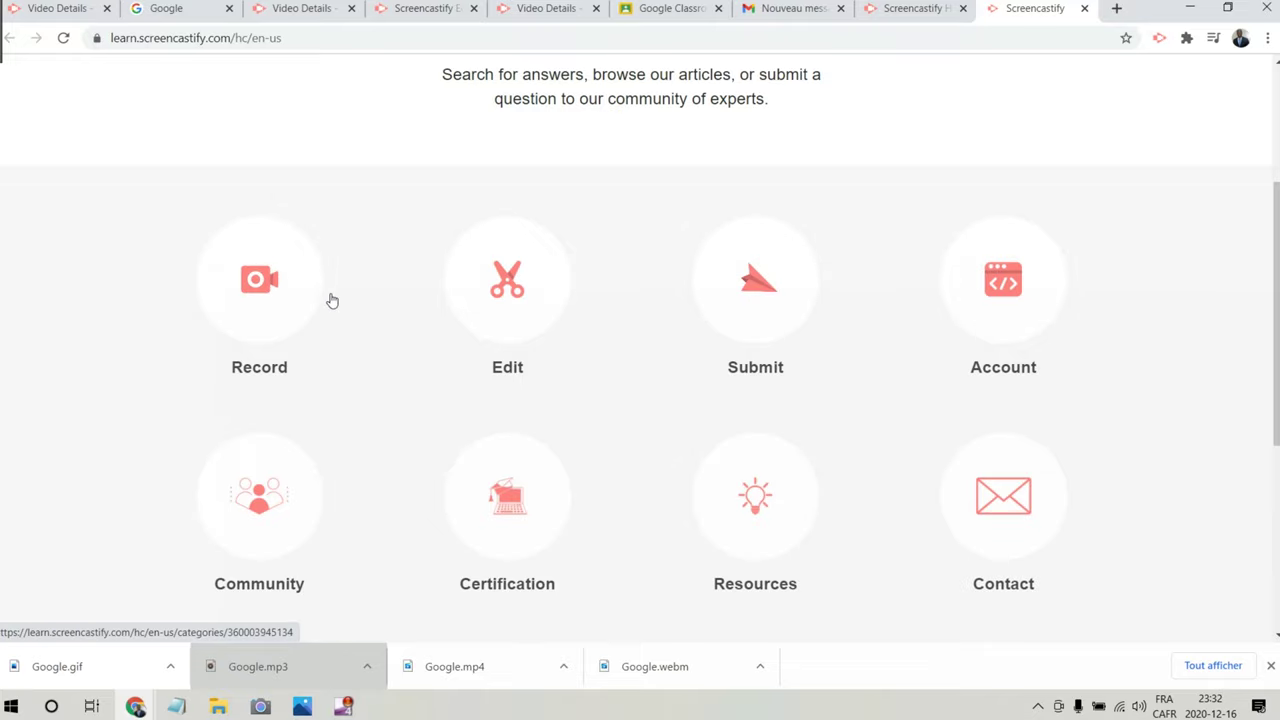
scroll(520, 487, "down", 1)
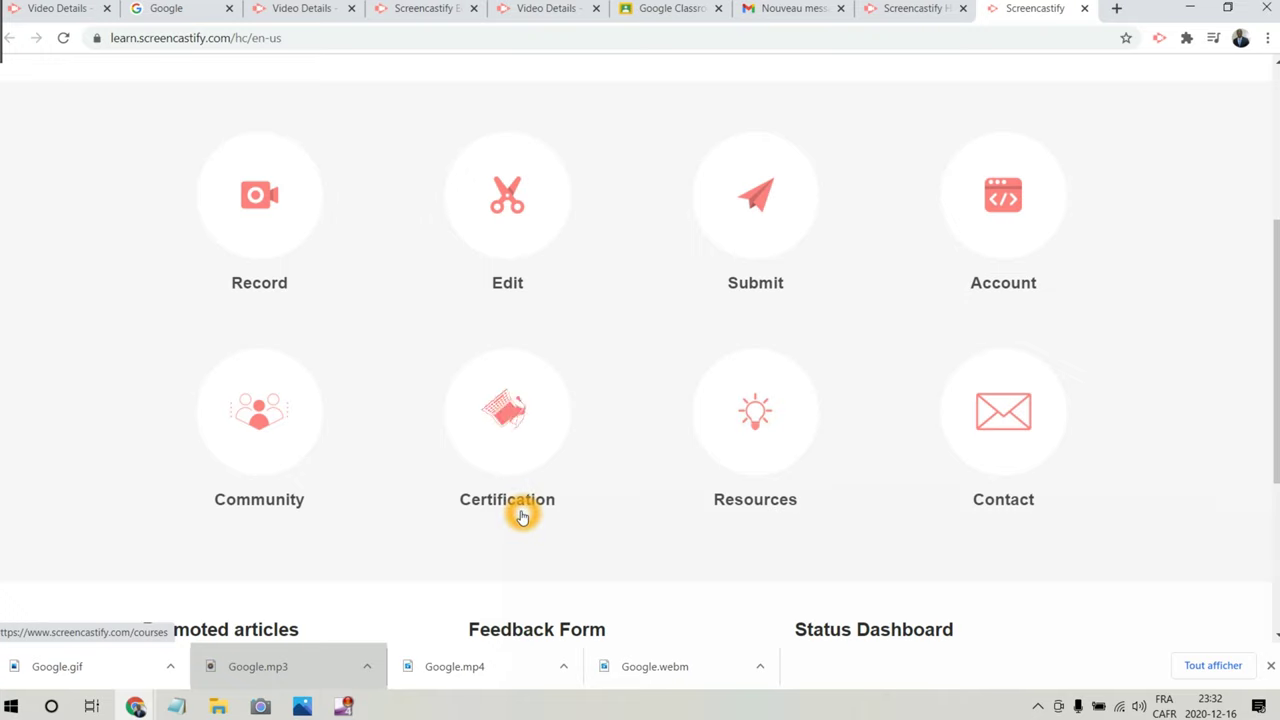
Open the Help Center's Certification topic and look through the available certification courses
left_click(515, 431)
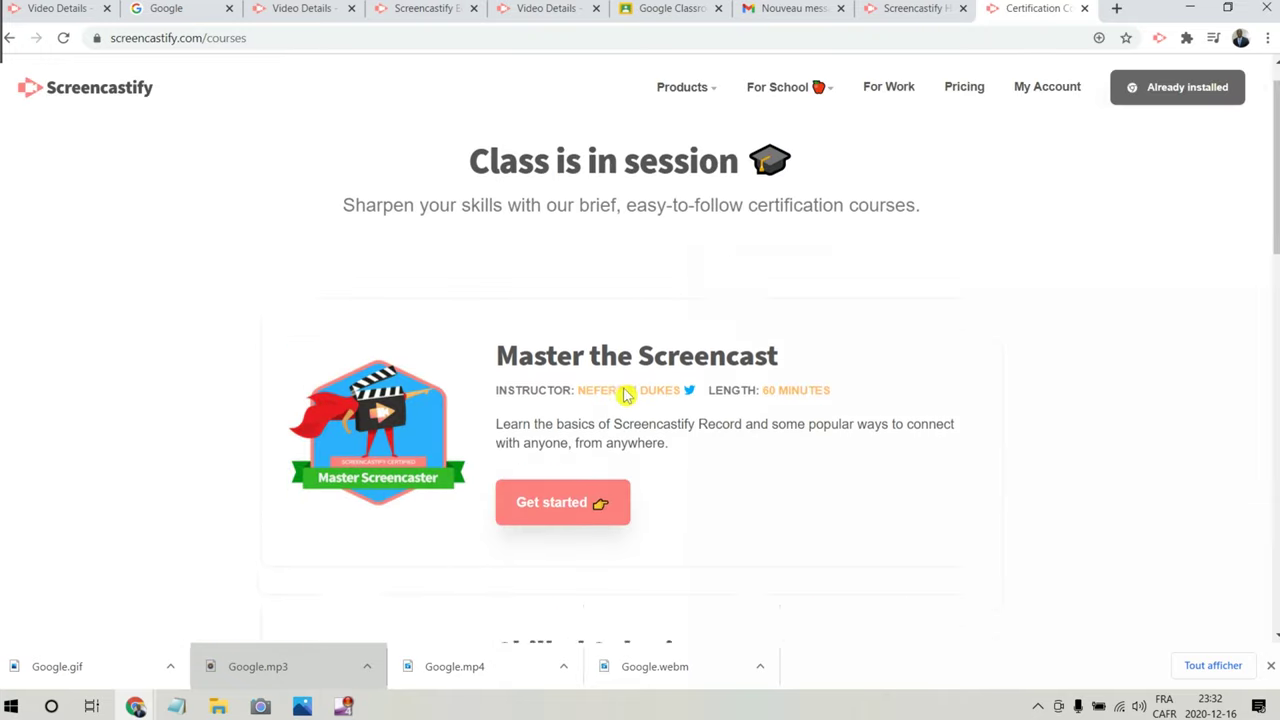
scroll(625, 395, "down", 2)
scroll(642, 403, "down", 8)
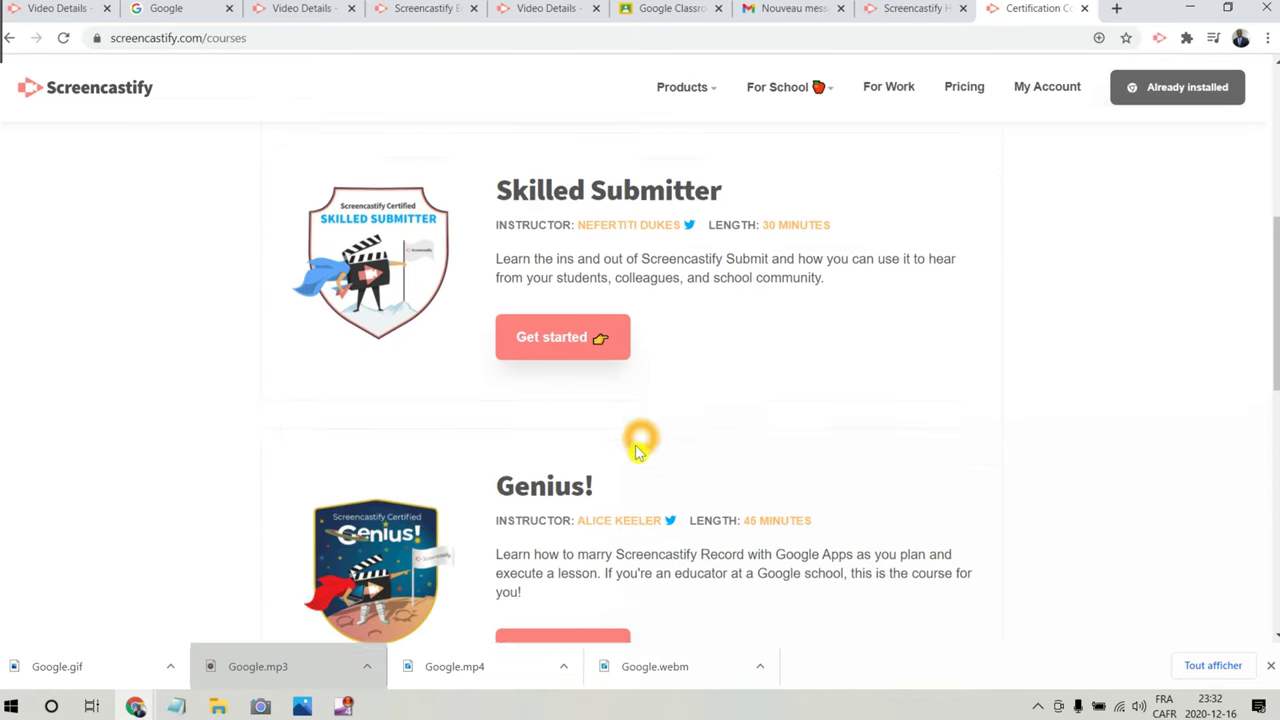
scroll(560, 407, "up", 9)
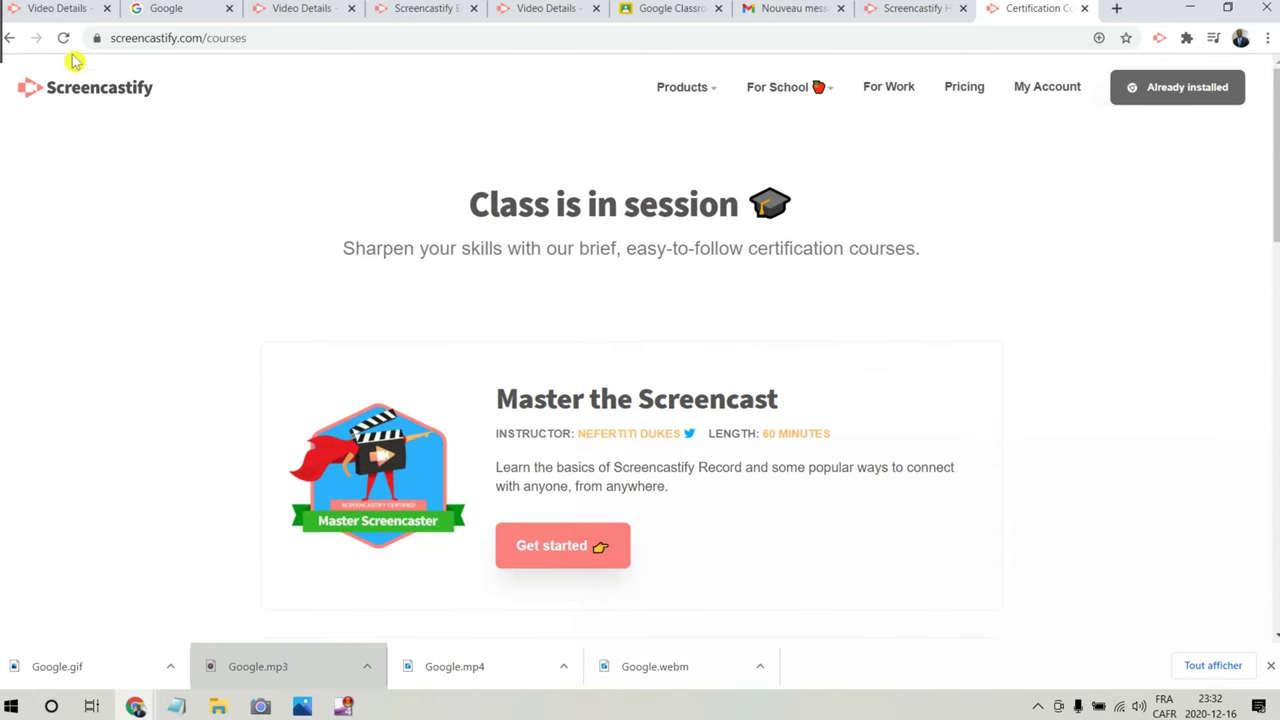
Go back to the Help Center and open the Submit category with the guides for educators and students
left_click(9, 40)
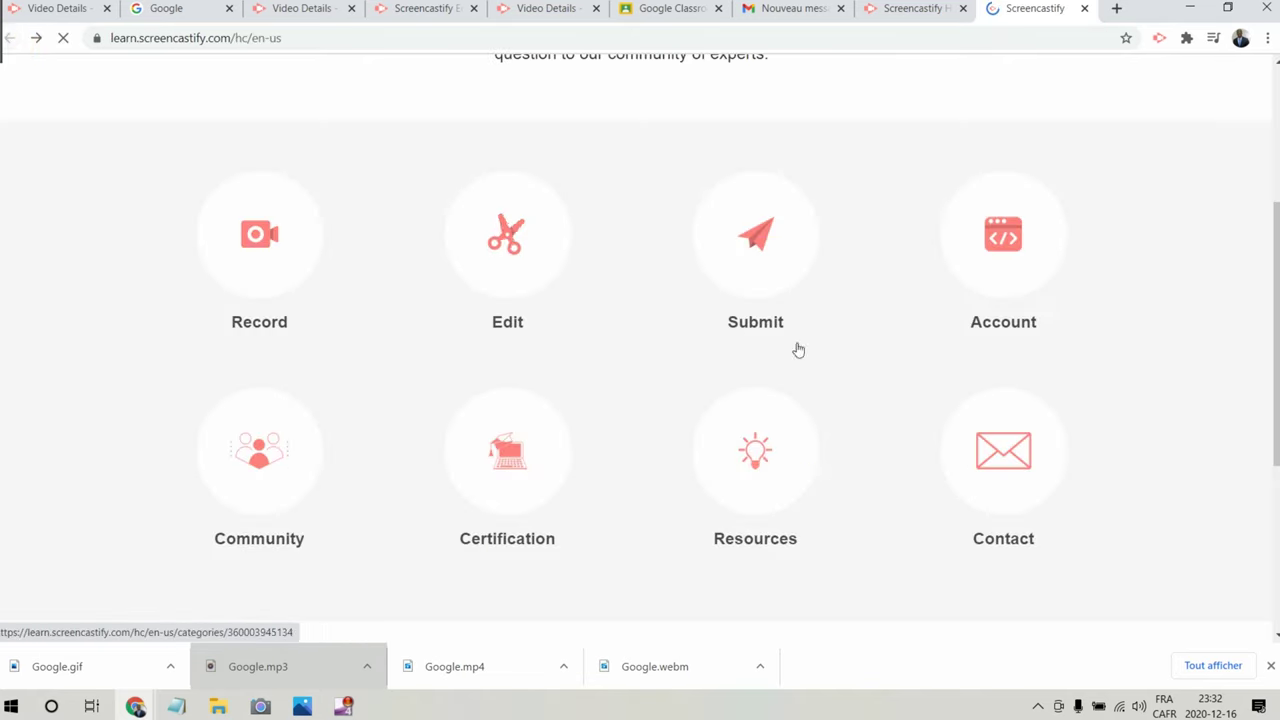
scroll(854, 443, "up", 2)
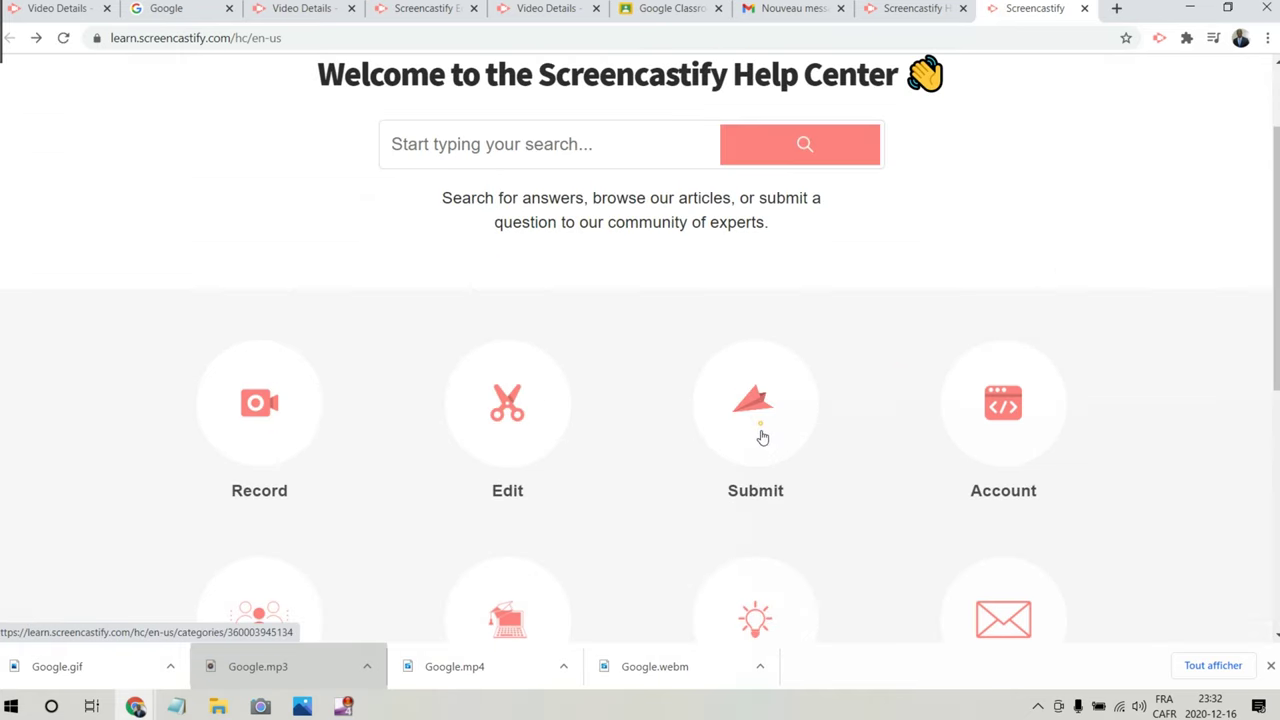
left_click(760, 432)
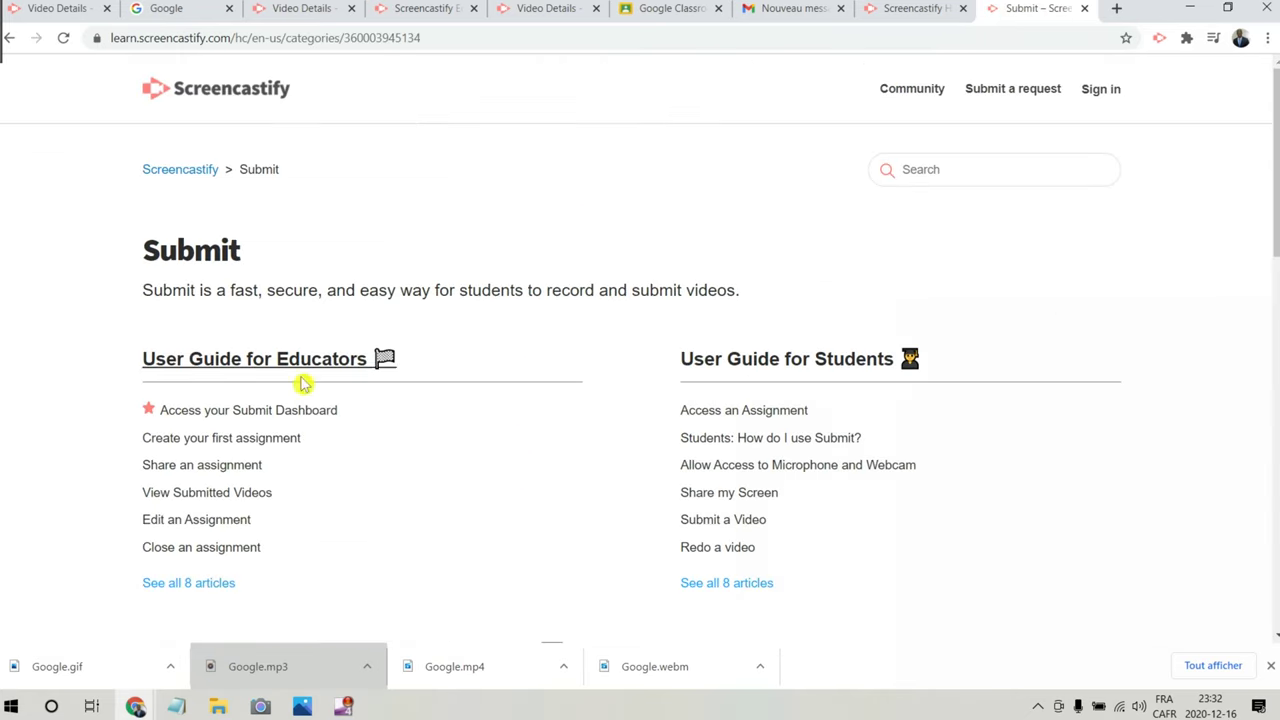